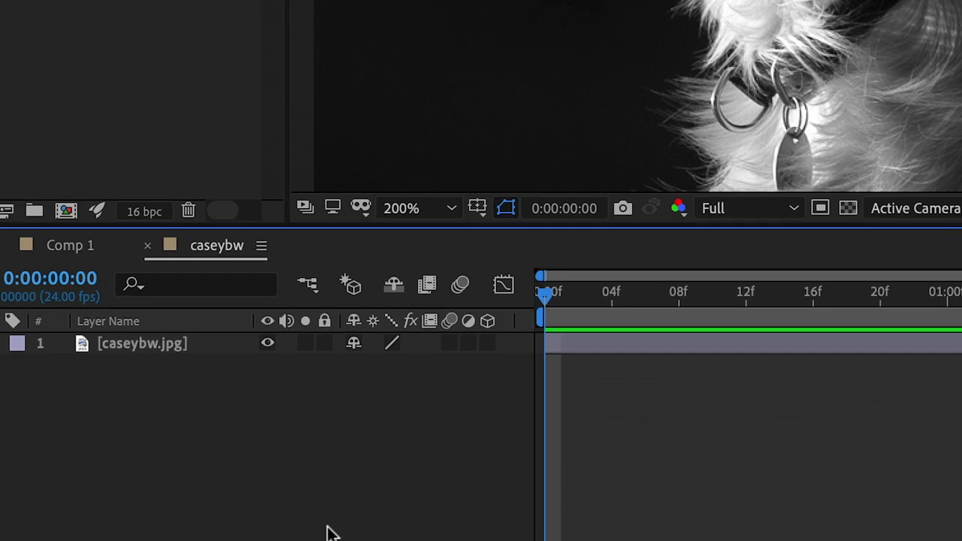
# Step: Apply the Colorama effect to the caseybw.jpg layer in the caseybw composition
pyautogui.click(145, 346)
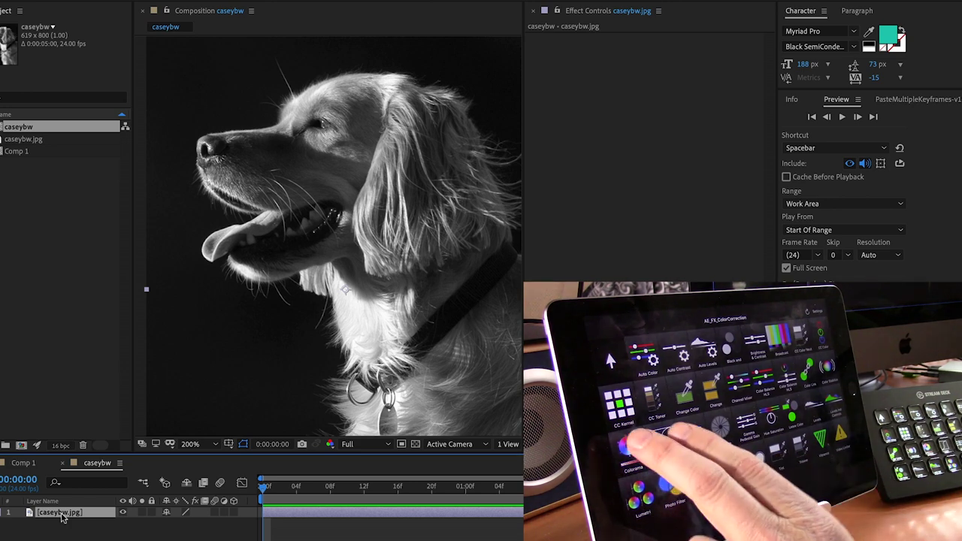
pyautogui.write('Colorama')
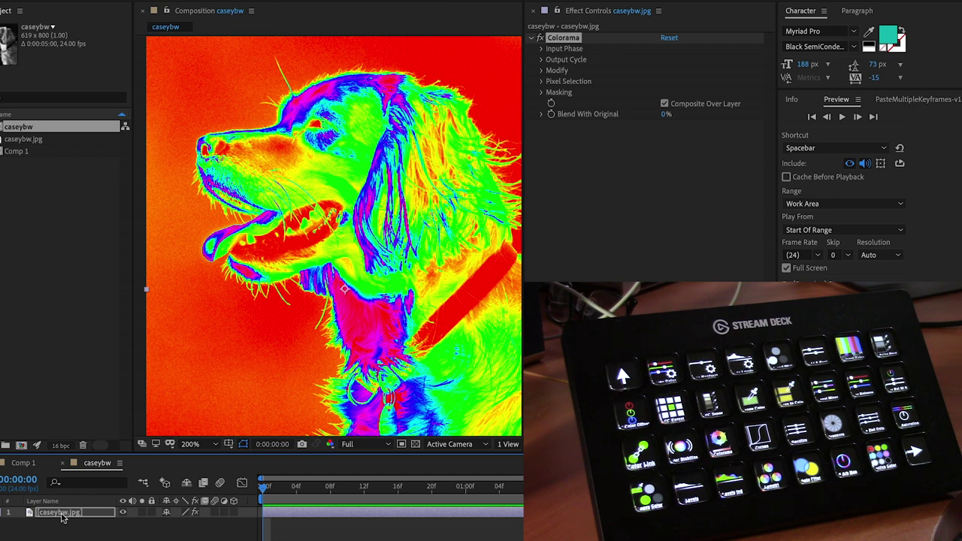
pyautogui.write('Cor_Black_a')
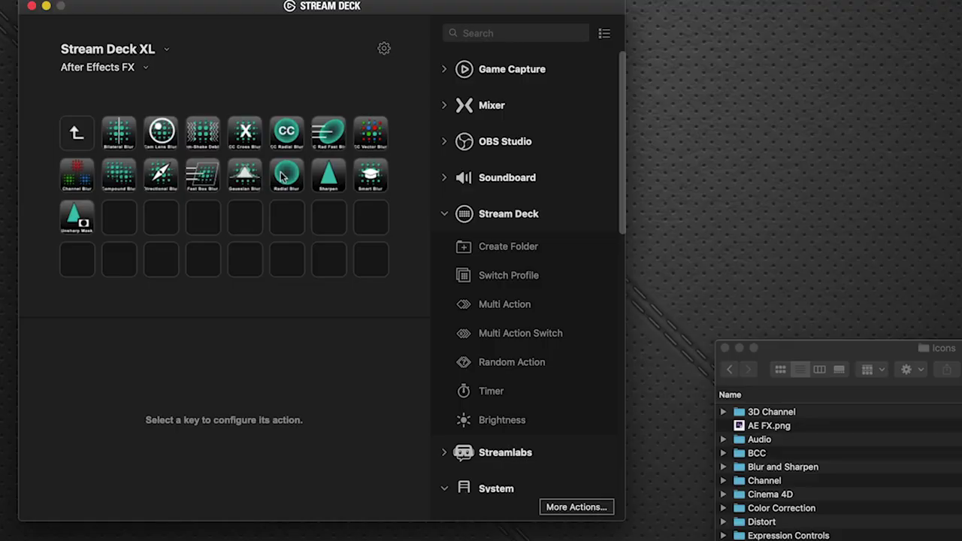
# Step: Copy a key from the blur effects folder in Stream Deck and paste it into the empty slot after Spiral Blur
pyautogui.rightClick(280, 174)
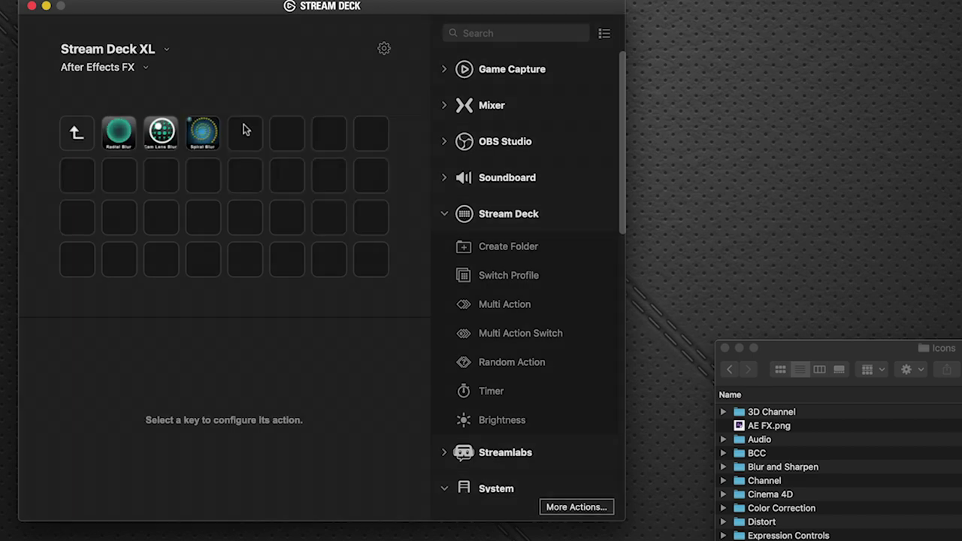
pyautogui.rightClick(247, 129)
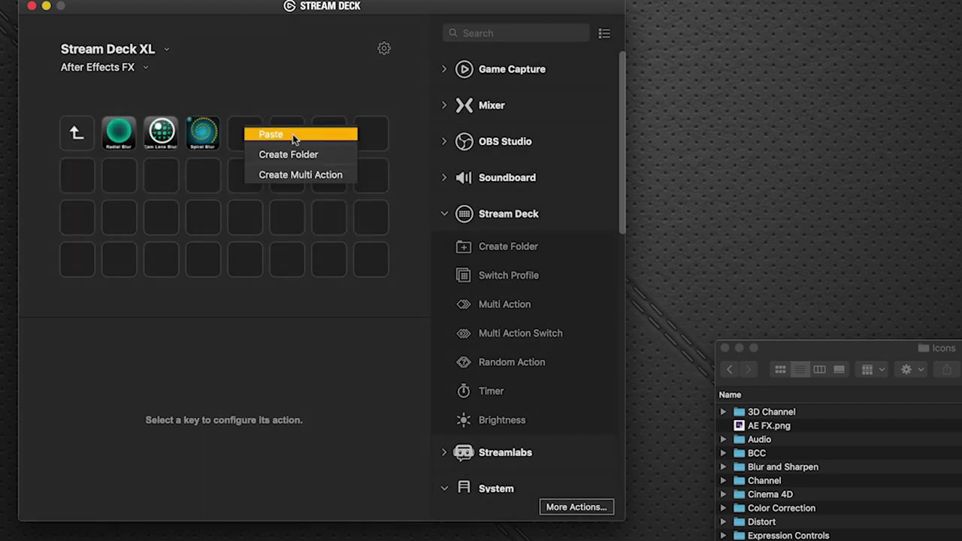
pyautogui.click(292, 133)
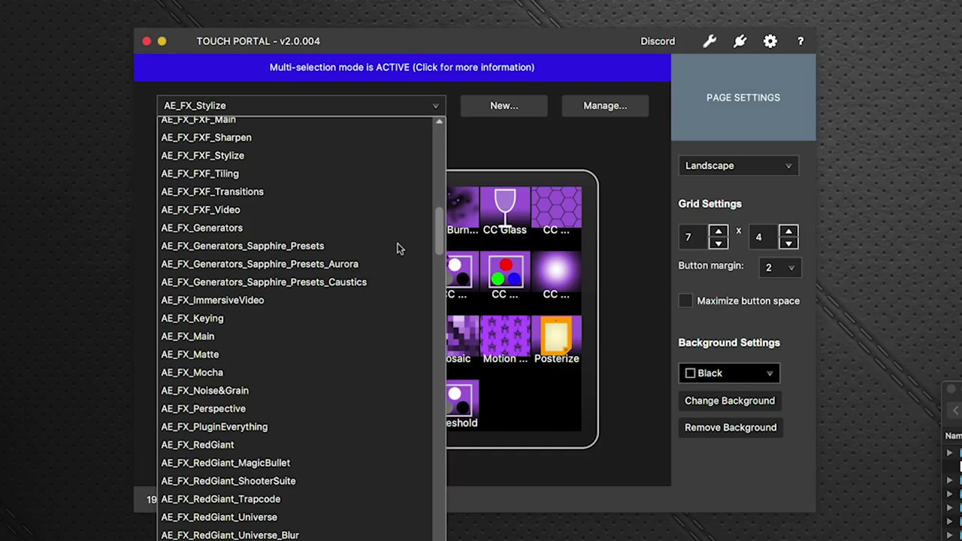
# Step: In Touch Portal, switch to the AE_FX_Blurs_Glows page and paste the copied Glow button, confirming the overwrite
pyautogui.scroll(8, 285, 165)
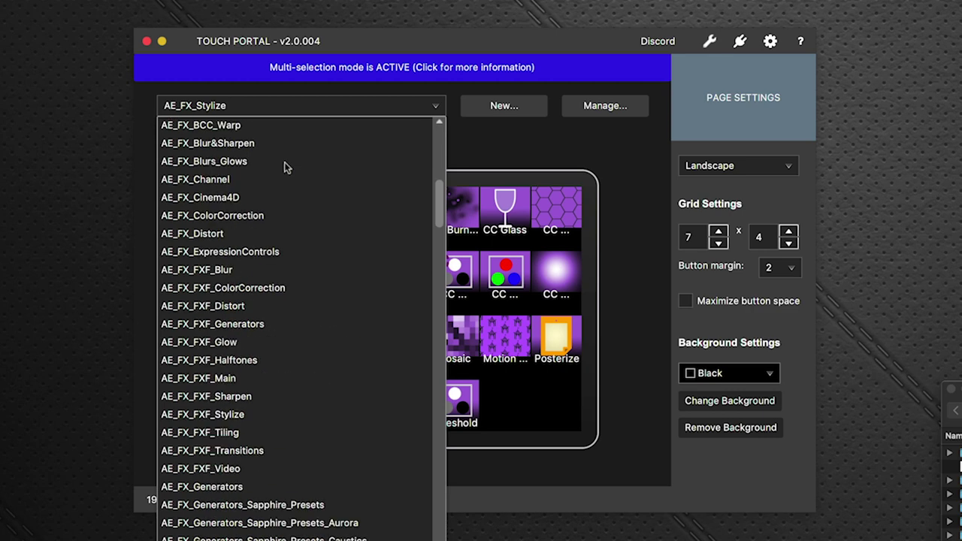
pyautogui.click(286, 166)
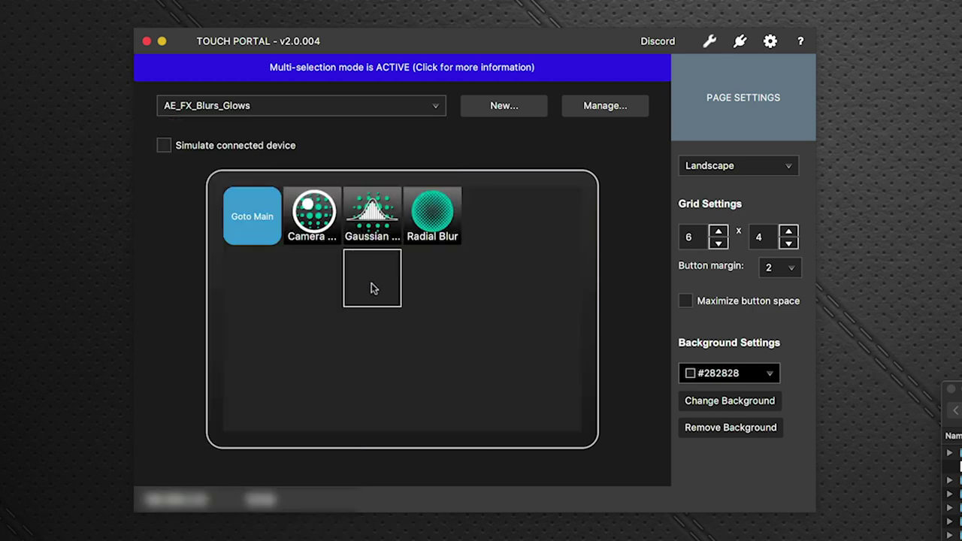
pyautogui.press('super+v')
pyautogui.click(761, 287)
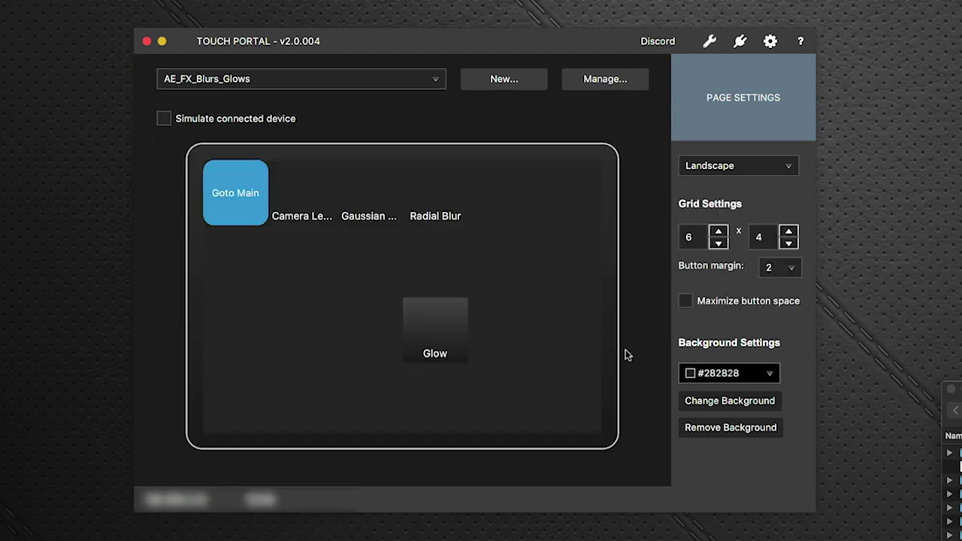
# Step: Move the Glow button beside Radial Blur, and paste the copied buttons onto the page again, confirming the overwrite
pyautogui.moveTo(446, 339); pyautogui.dragTo(517, 203)
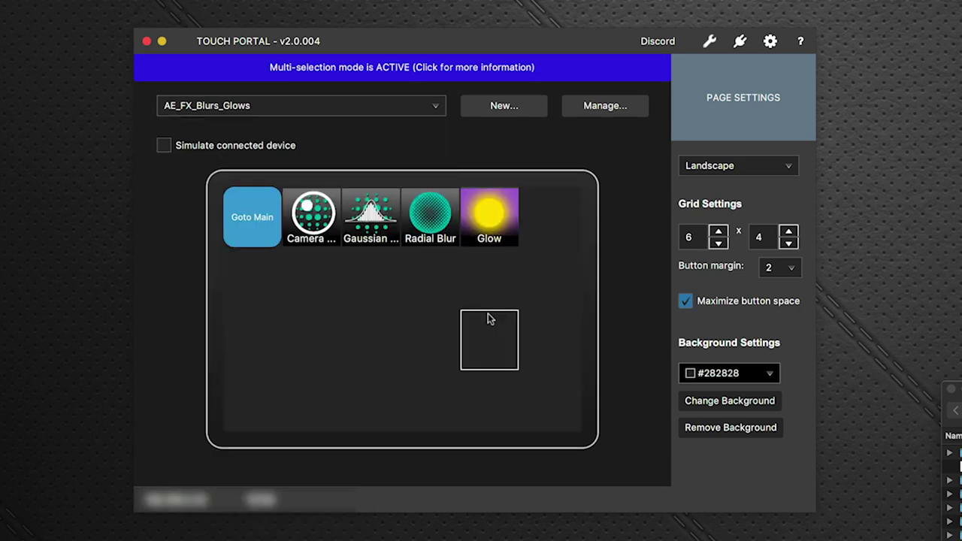
pyautogui.click(459, 67)
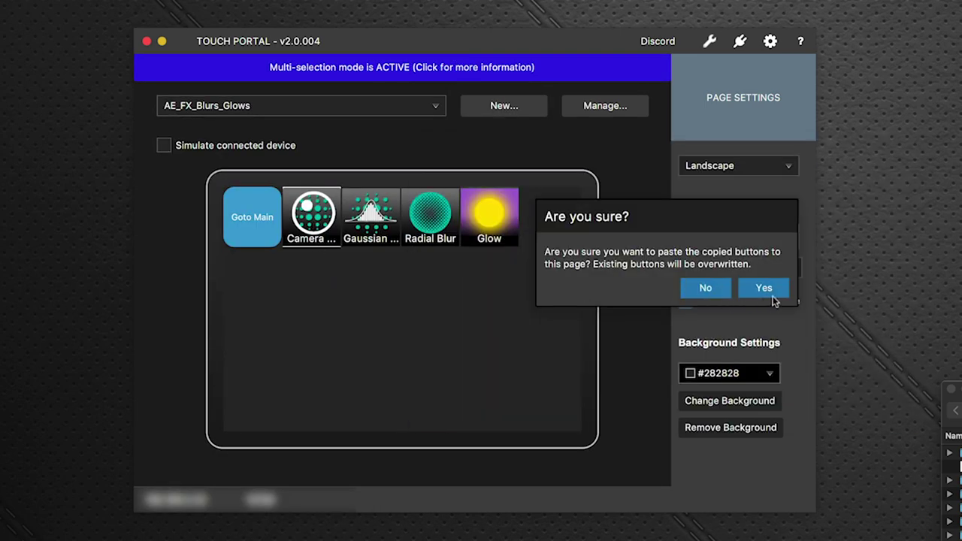
pyautogui.click(765, 290)
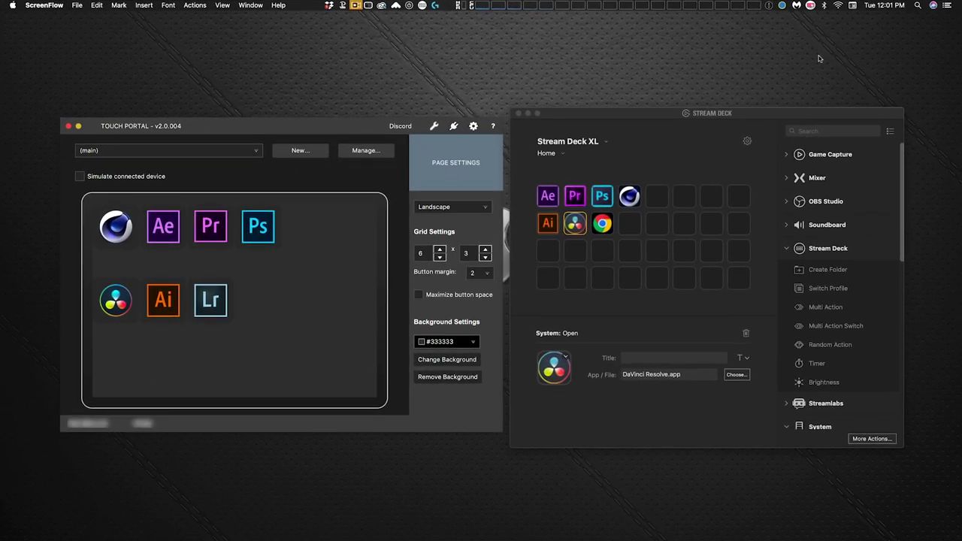
# Step: Switch to Safari and examine the Video Copilot FX Console page, including its features and V1.0.5 download options
pyautogui.press('super+Tab')
pyautogui.press('super+Tab')
pyautogui.press('super+Tab')
pyautogui.press('super+Tab')
pyautogui.press('super+Tab')
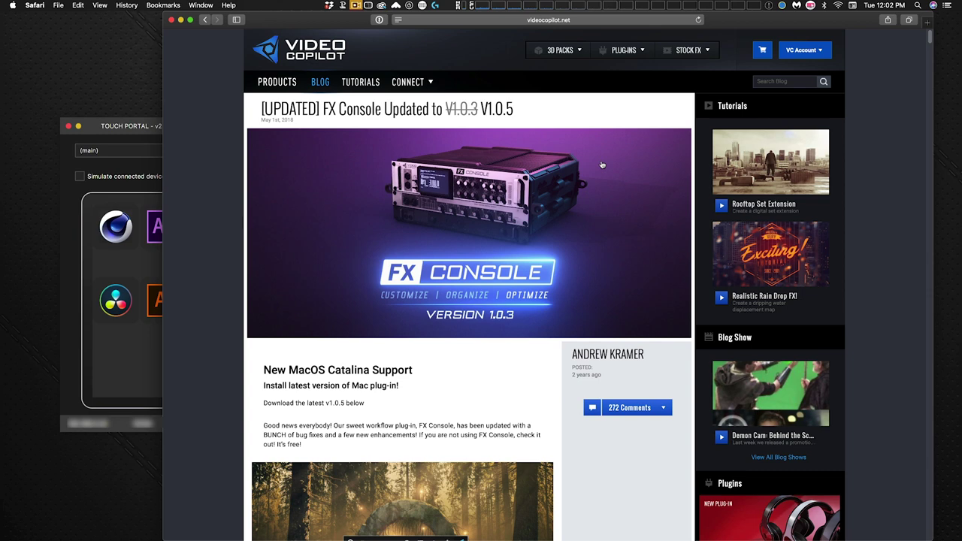
pyautogui.scroll(-5, 601, 165)
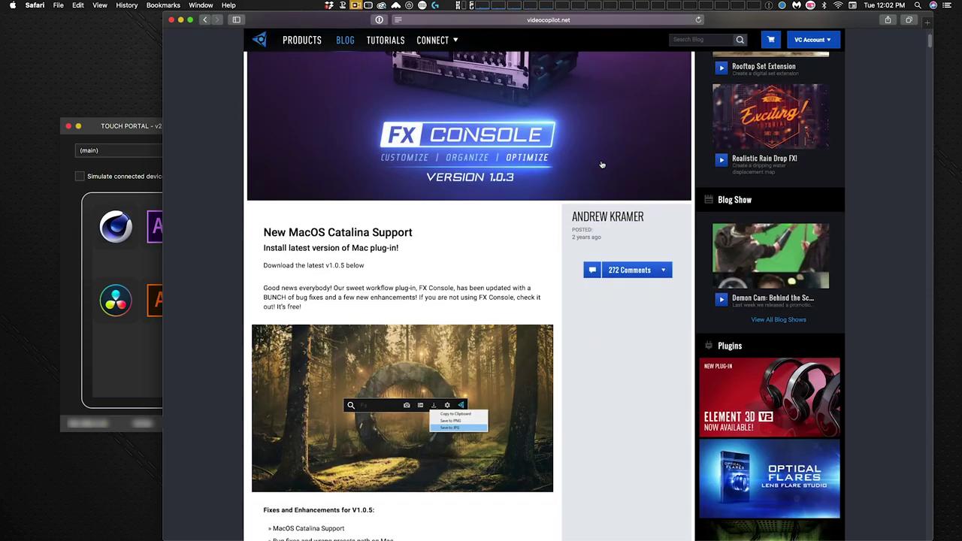
pyautogui.scroll(5, 593, 139)
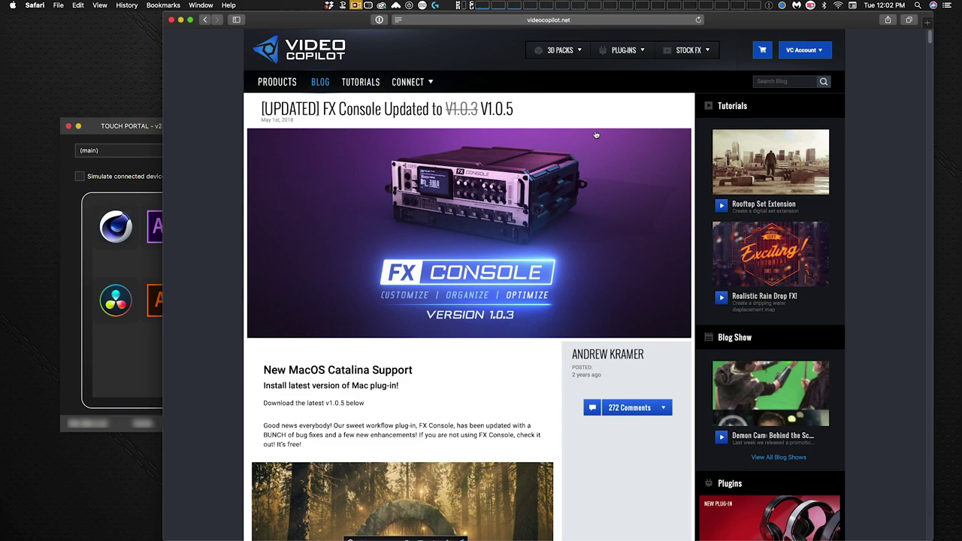
pyautogui.scroll(-10, 596, 135)
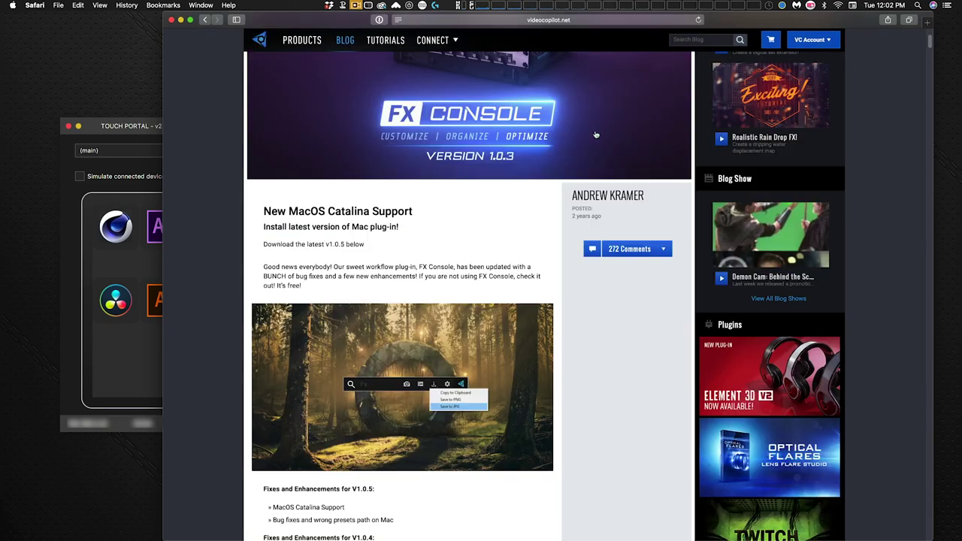
pyautogui.scroll(-4, 596, 135)
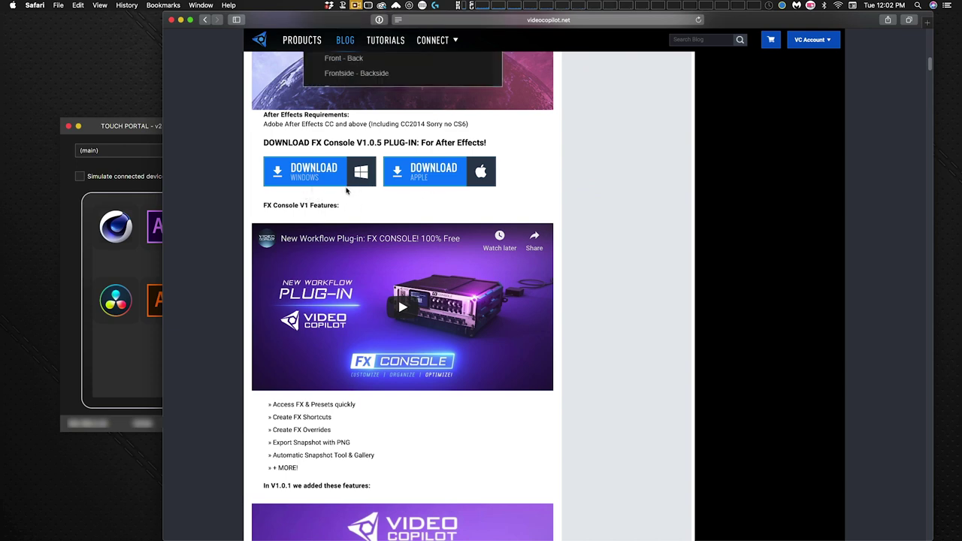
# Step: Hide Safari, switch to After Effects and open the FX Console settings
pyautogui.press('super+h')
pyautogui.press('super+Tab')
pyautogui.press('super+Tab')
pyautogui.press('super+Tab')
pyautogui.press('super+Tab')
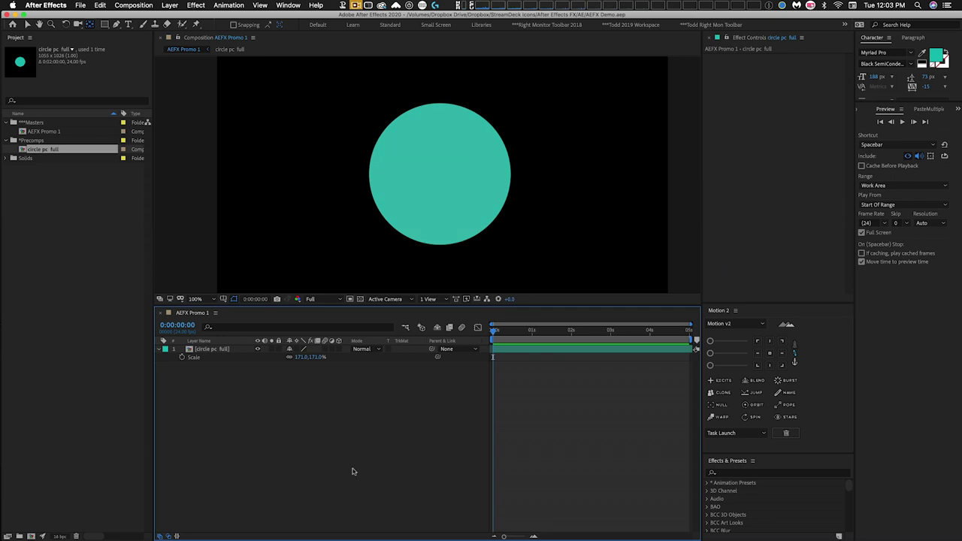
pyautogui.hotkey('ctrl', 'alt', 'shift', 'k')
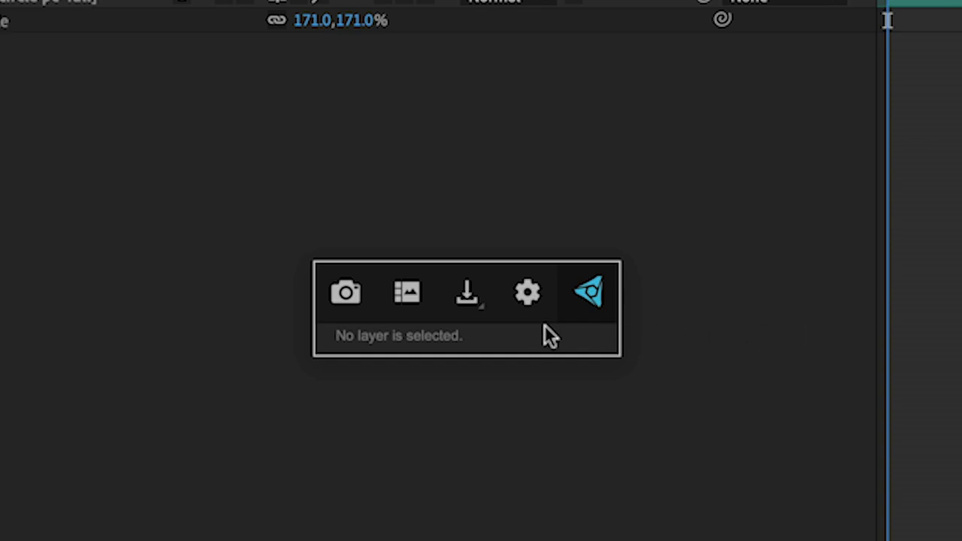
pyautogui.click(531, 298)
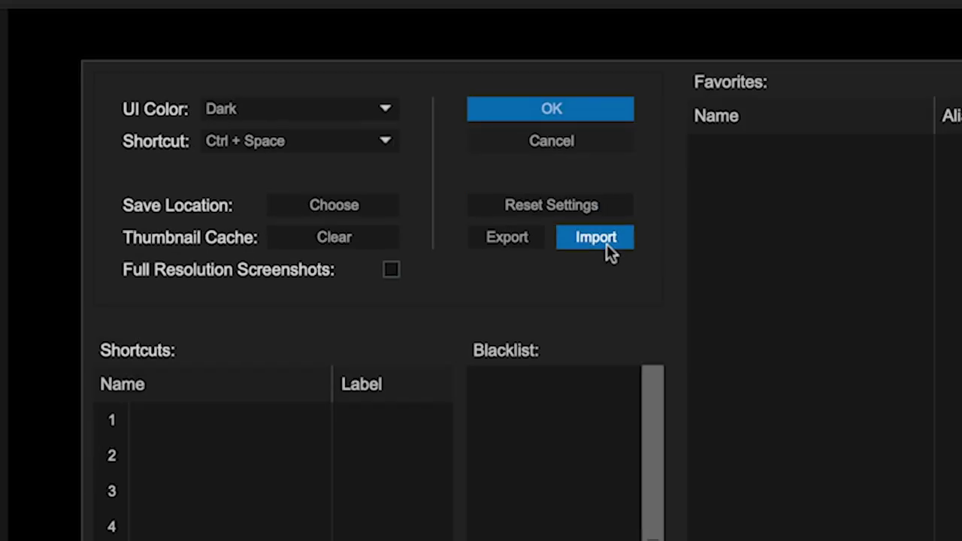
# Step: Choose Ctrl + Space as the FX Console shortcut, accept the settings, and call up the console once to test it
pyautogui.moveTo(598, 375)
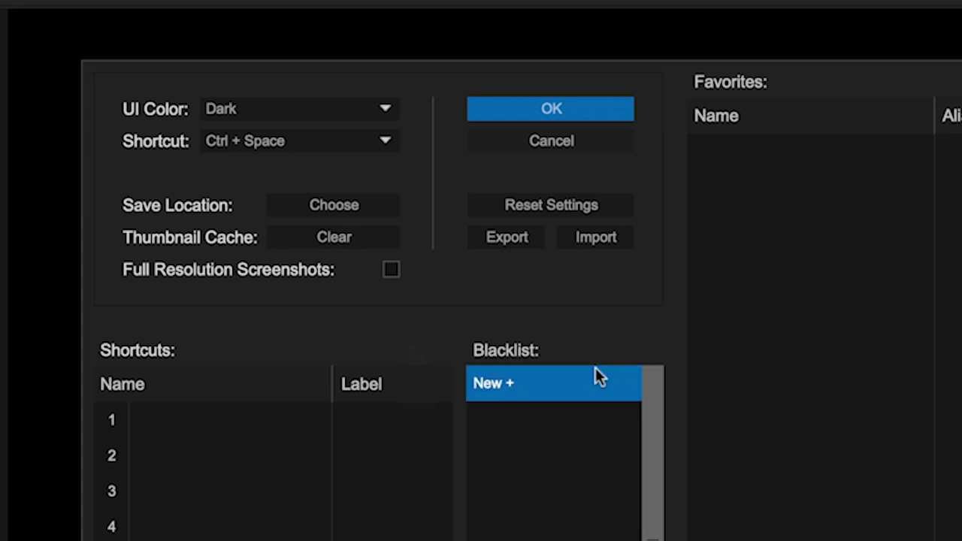
pyautogui.click(219, 141)
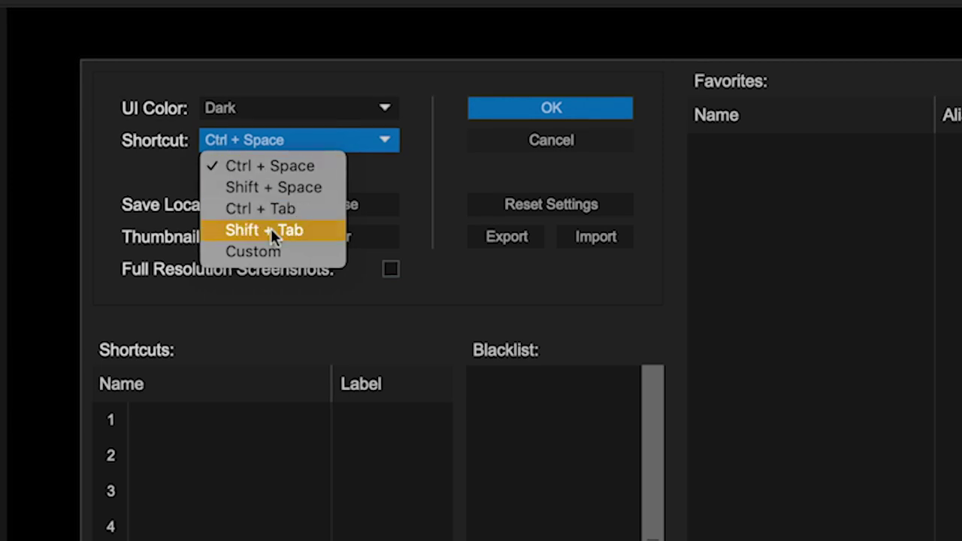
pyautogui.click(148, 167)
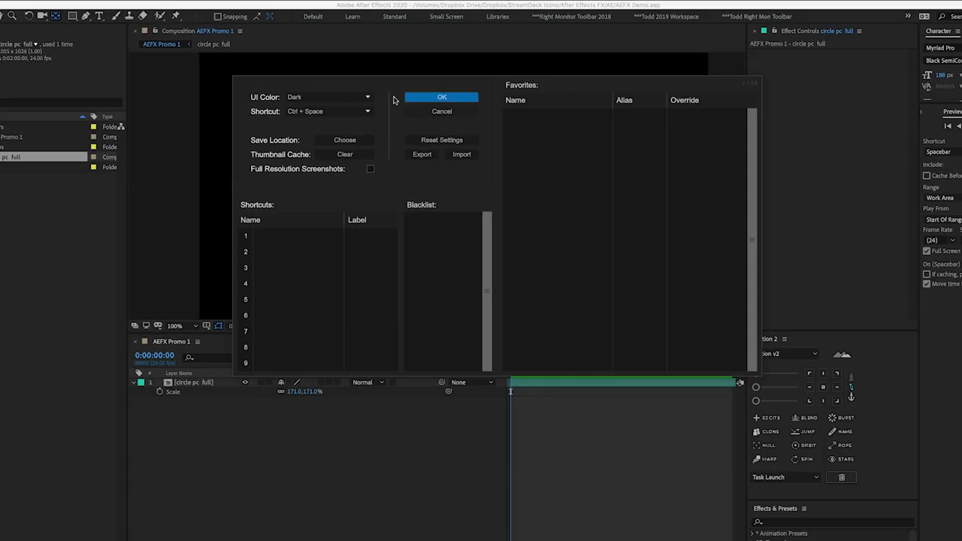
pyautogui.press('Return')
pyautogui.hotkey('ctrl', 'alt', 'shift', 's')
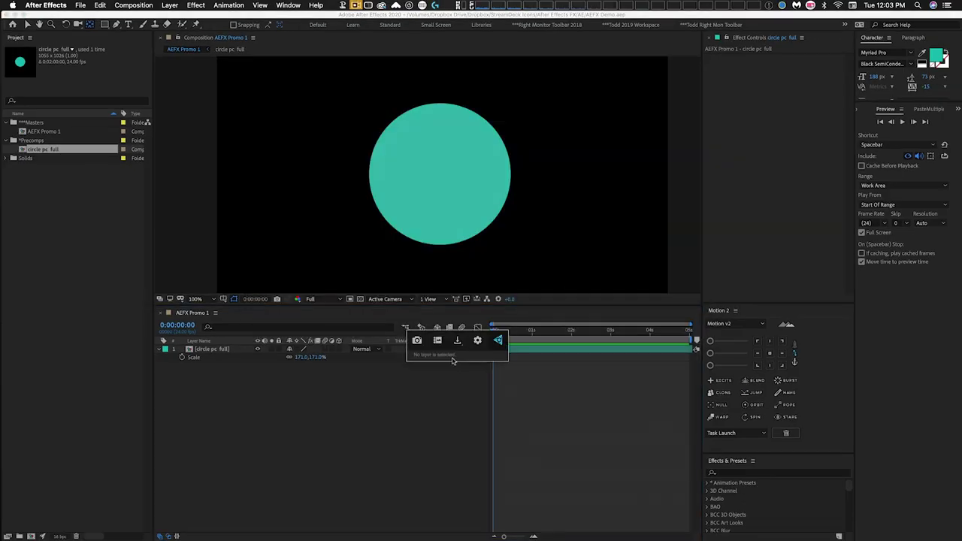
pyautogui.click(453, 389)
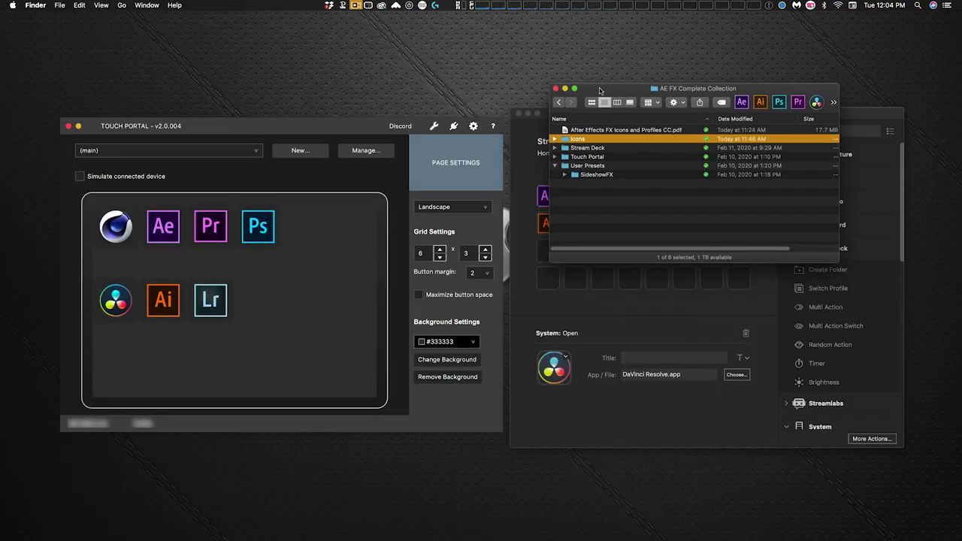
# Step: Reposition the AE FX Complete Collection folder window and open After Effects FX Icons and Profiles CC.pdf
pyautogui.moveTo(623, 102); pyautogui.dragTo(363, 27)
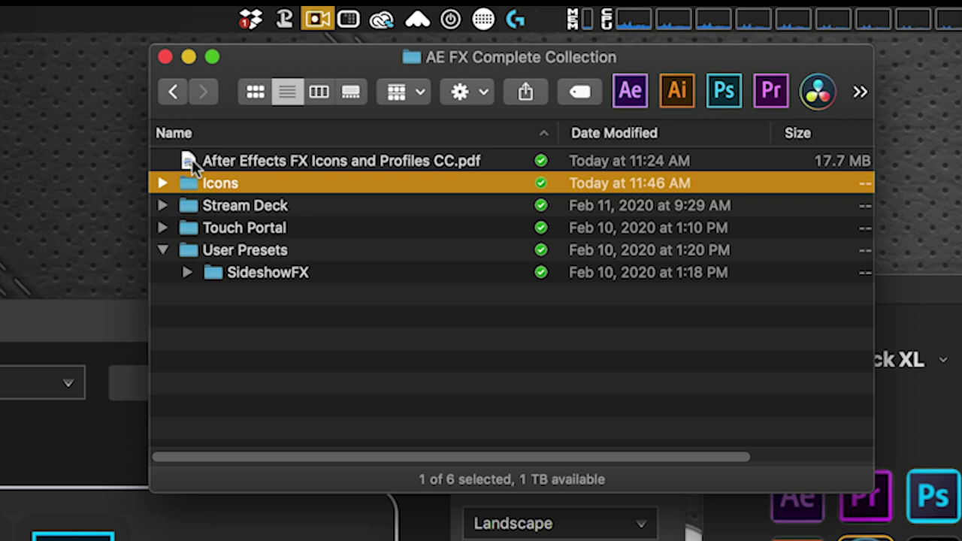
pyautogui.doubleClick(318, 162)
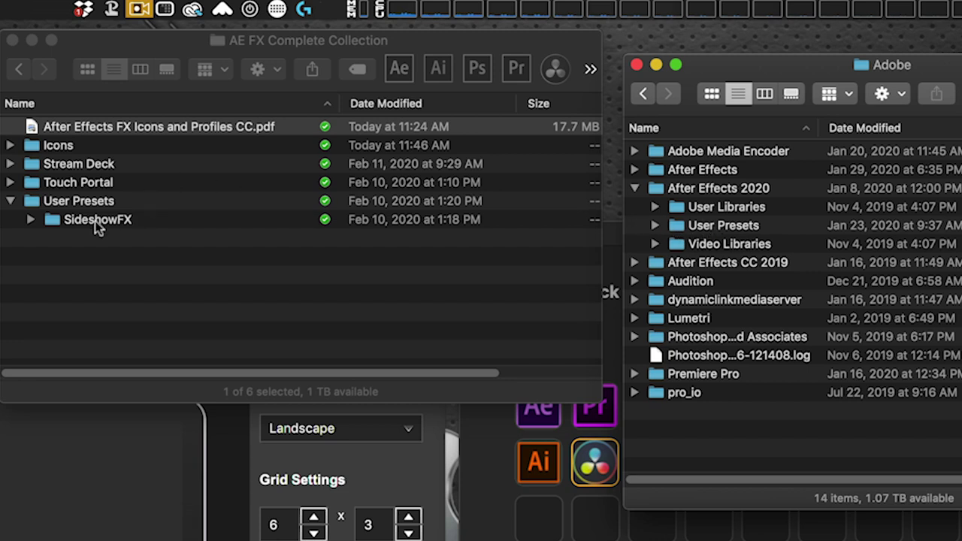
# Step: Inspect the contents of the After Effects 2020 User Presets folder, and close the Adobe folder window
pyautogui.click(655, 226)
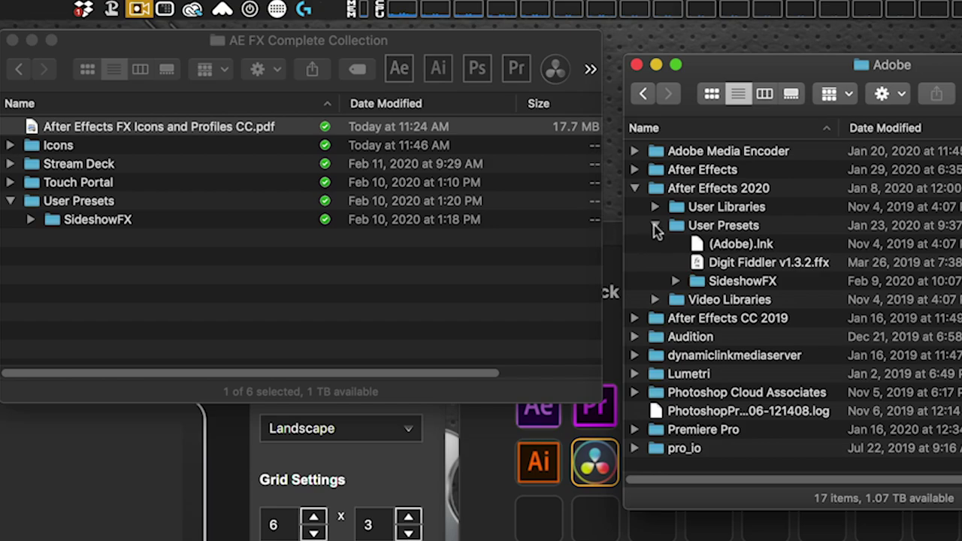
pyautogui.click(655, 226)
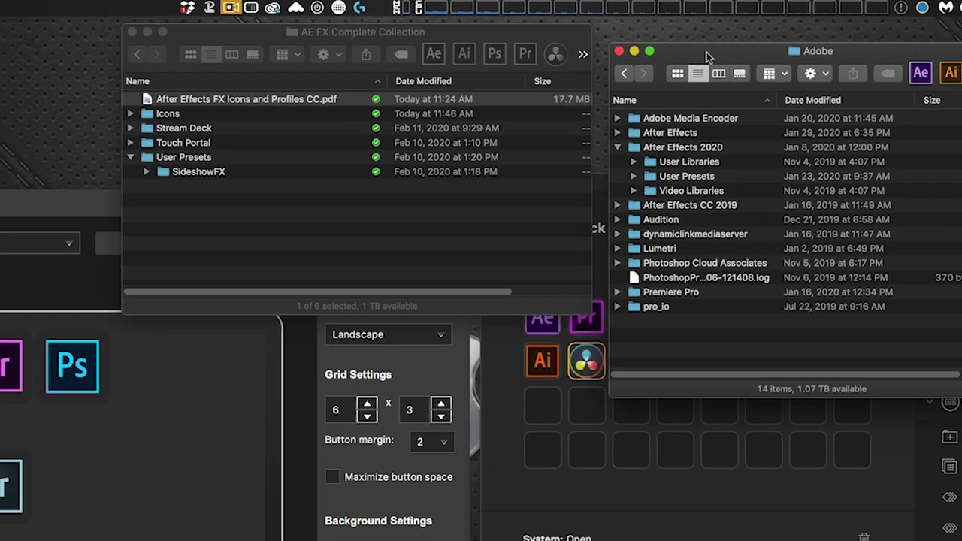
pyautogui.click(636, 65)
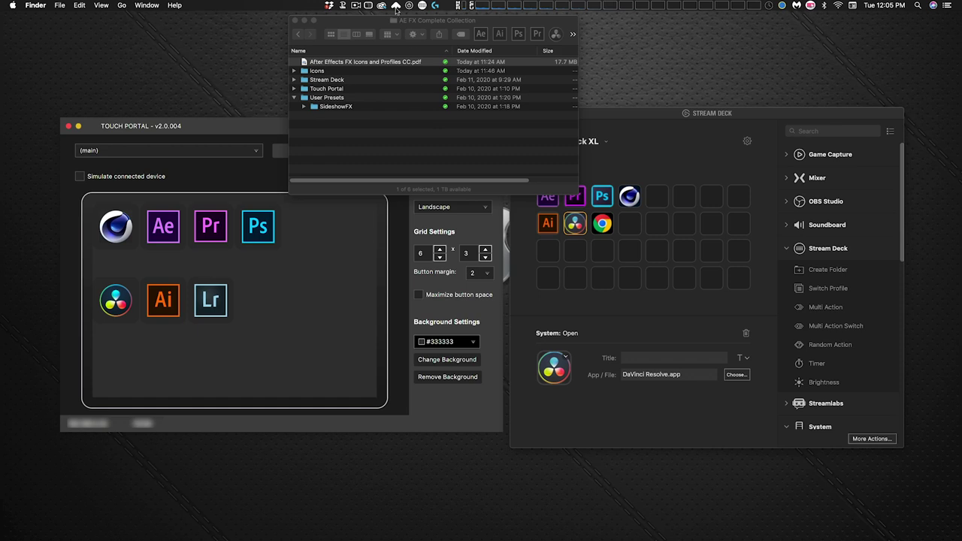
# Step: Move the collection folder and Touch Portal windows off the desktop, and reposition the Stream Deck window in the free space
pyautogui.moveTo(374, 24); pyautogui.dragTo(961, 60)
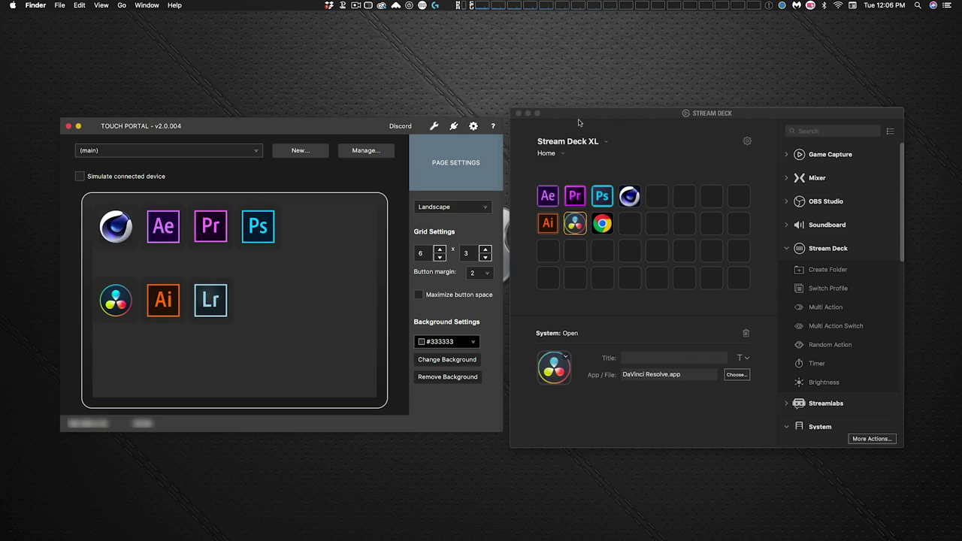
pyautogui.moveTo(348, 127); pyautogui.dragTo(961, 113)
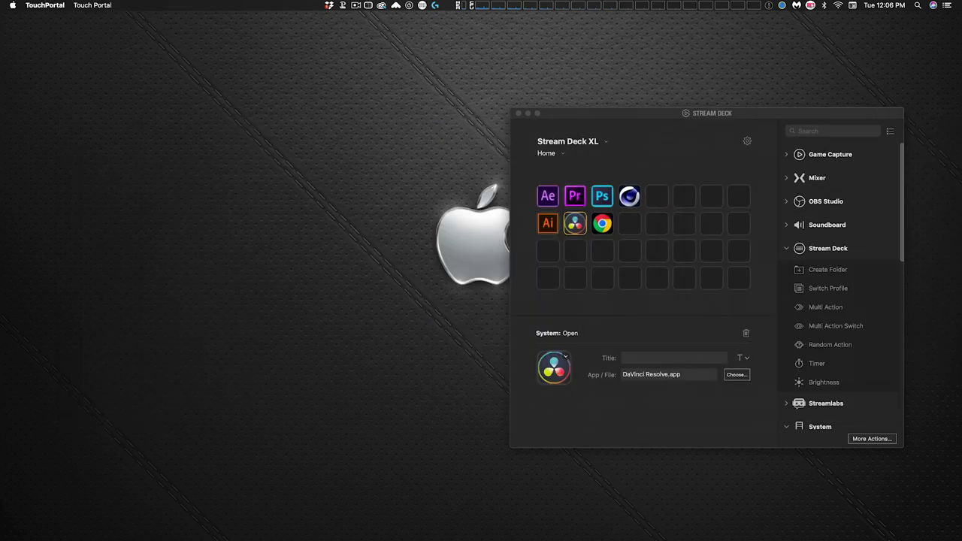
pyautogui.moveTo(699, 117); pyautogui.dragTo(485, 83)
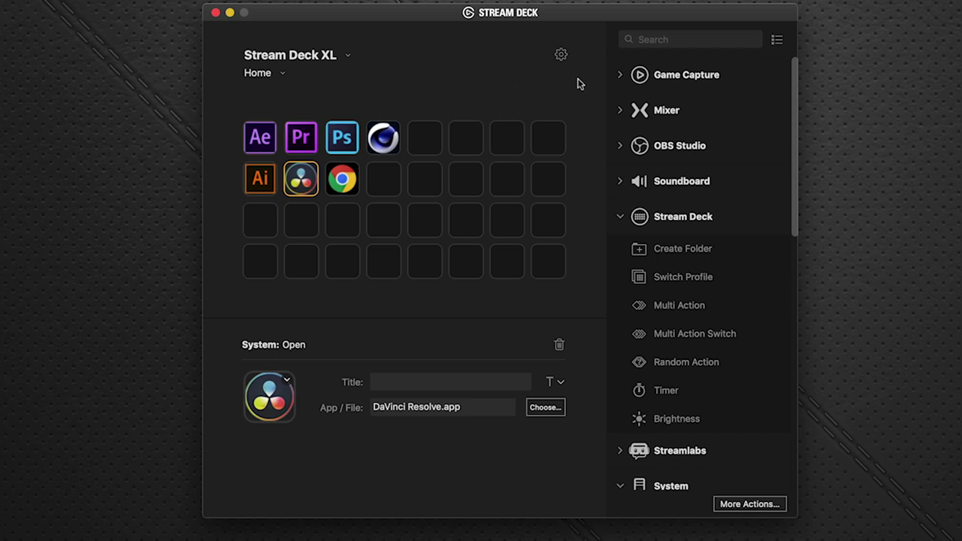
# Step: Open the profile preferences and check the list of available devices, leaving Stream Deck XL selected
pyautogui.click(561, 56)
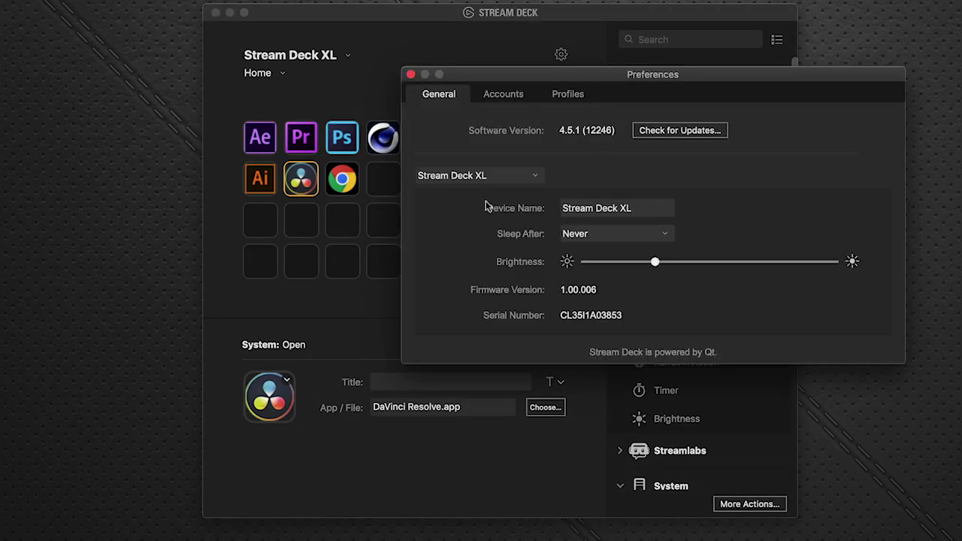
pyautogui.click(568, 96)
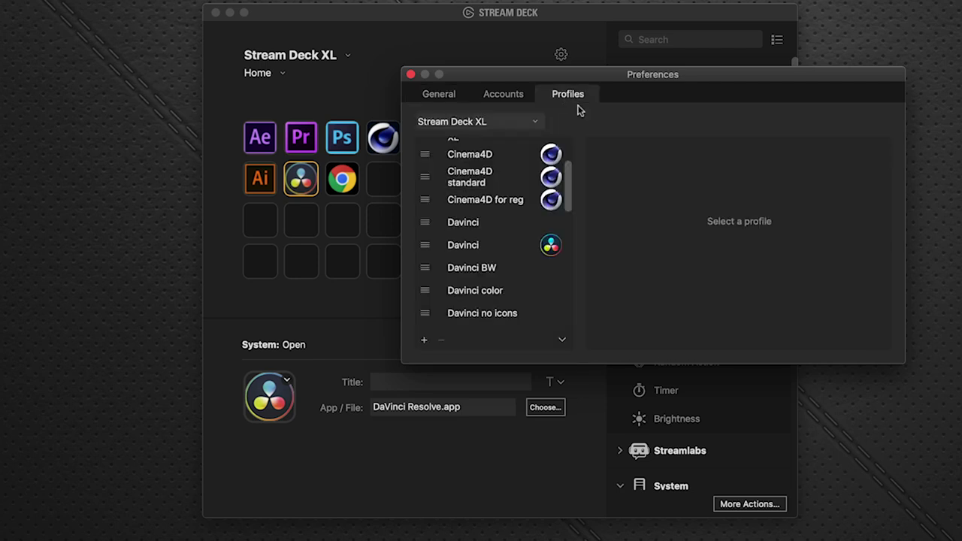
pyautogui.click(520, 122)
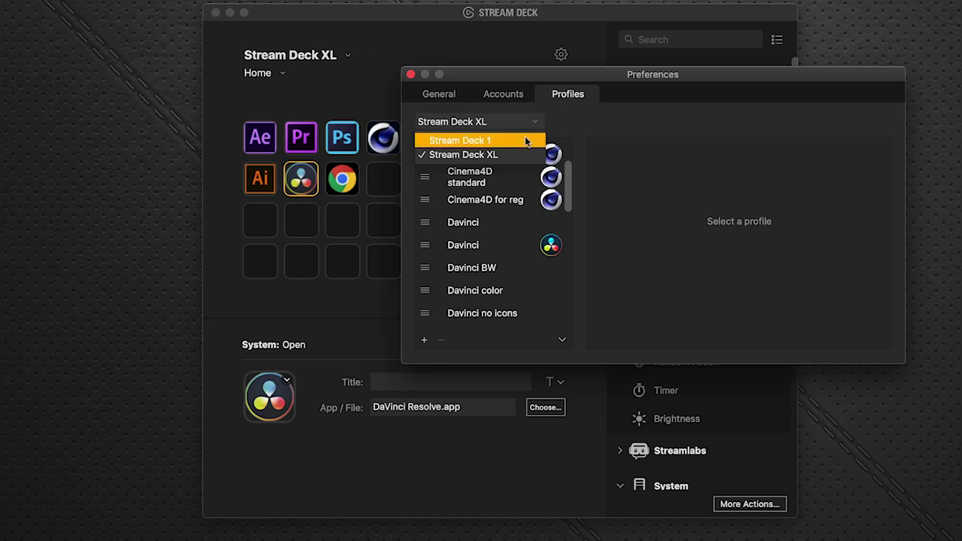
pyautogui.click(646, 94)
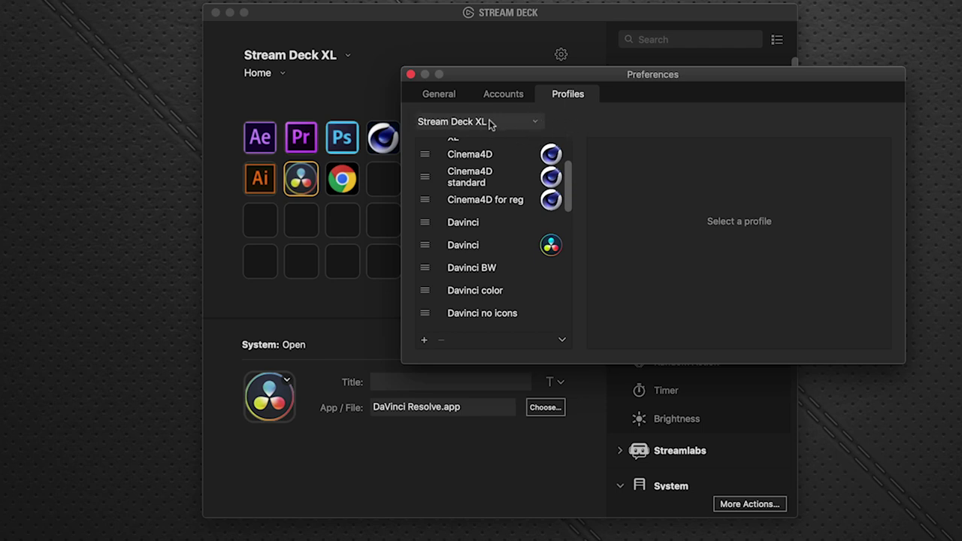
# Step: Start a profile import, look through the Win and Mac folders down to the Mac Stream Deck XL profile, and cancel the import
pyautogui.moveTo(569, 169); pyautogui.dragTo(580, 337)
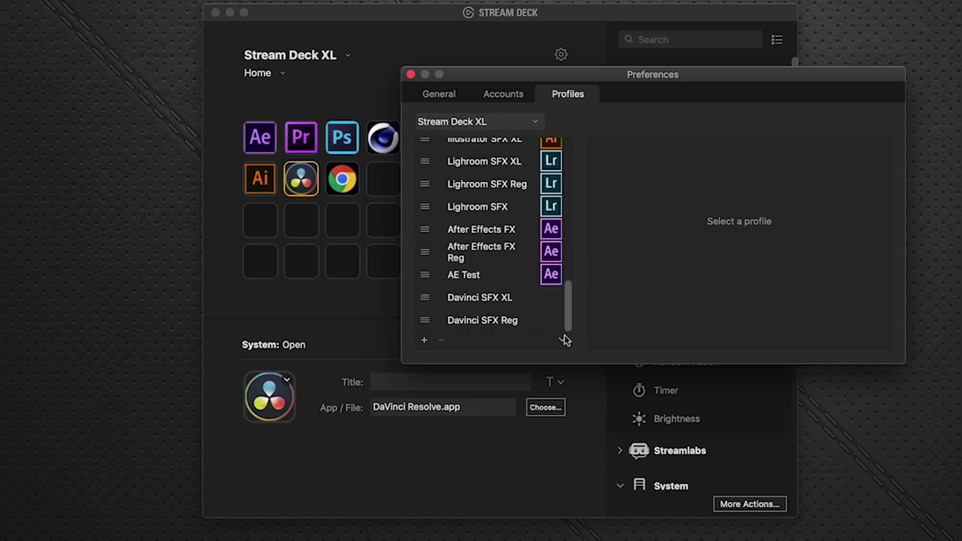
pyautogui.click(563, 341)
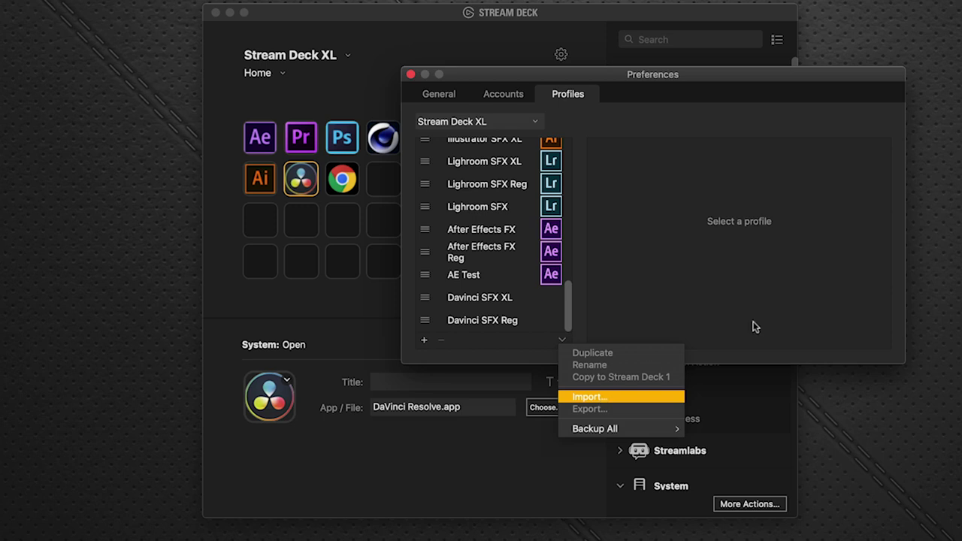
pyautogui.click(590, 397)
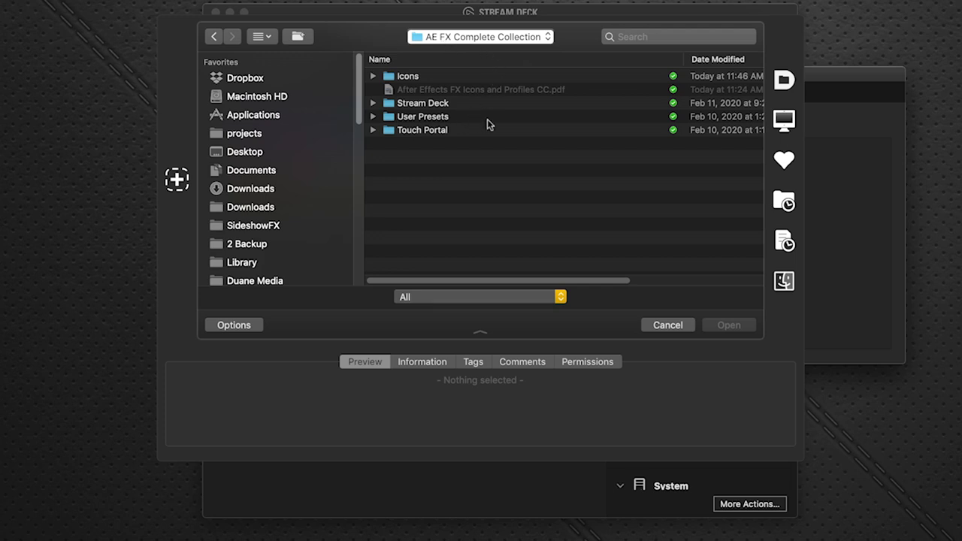
pyautogui.doubleClick(426, 103)
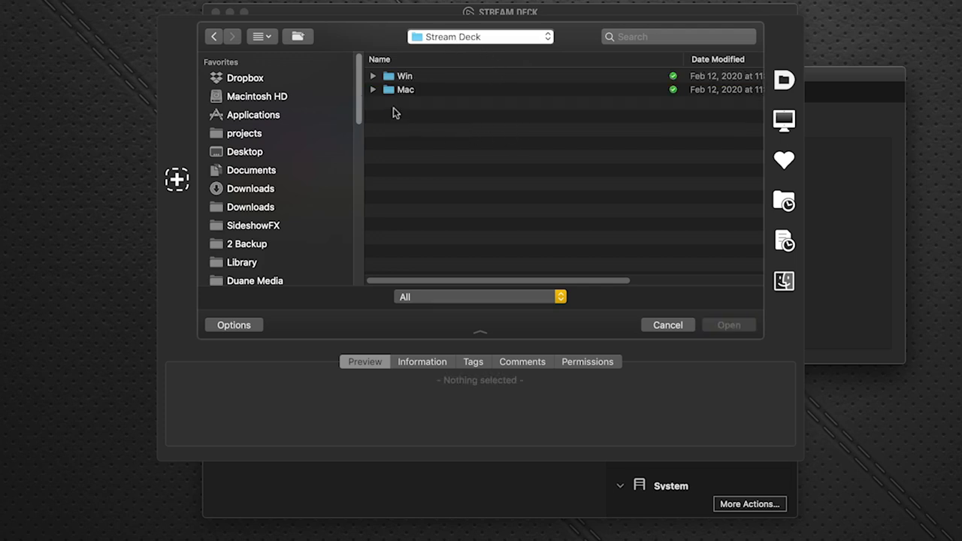
pyautogui.click(372, 90)
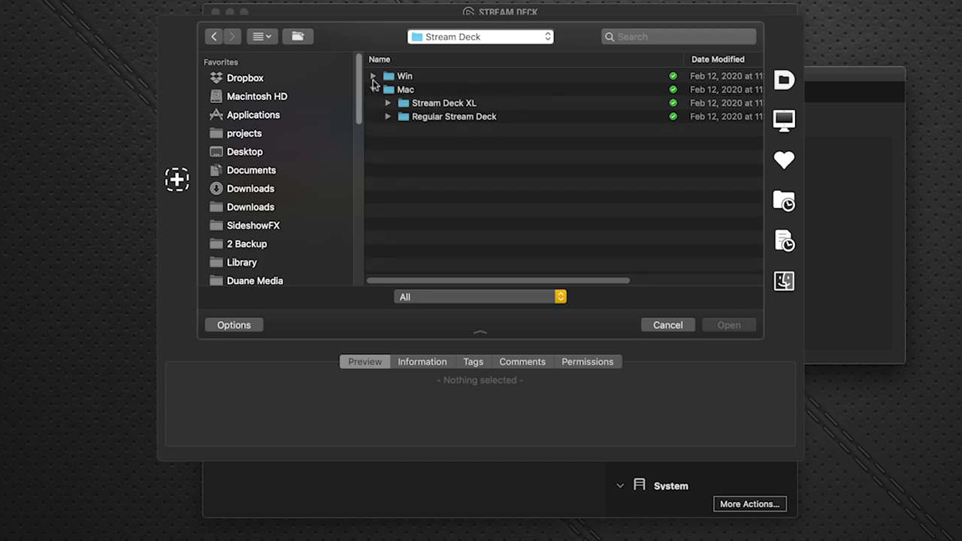
pyautogui.click(373, 76)
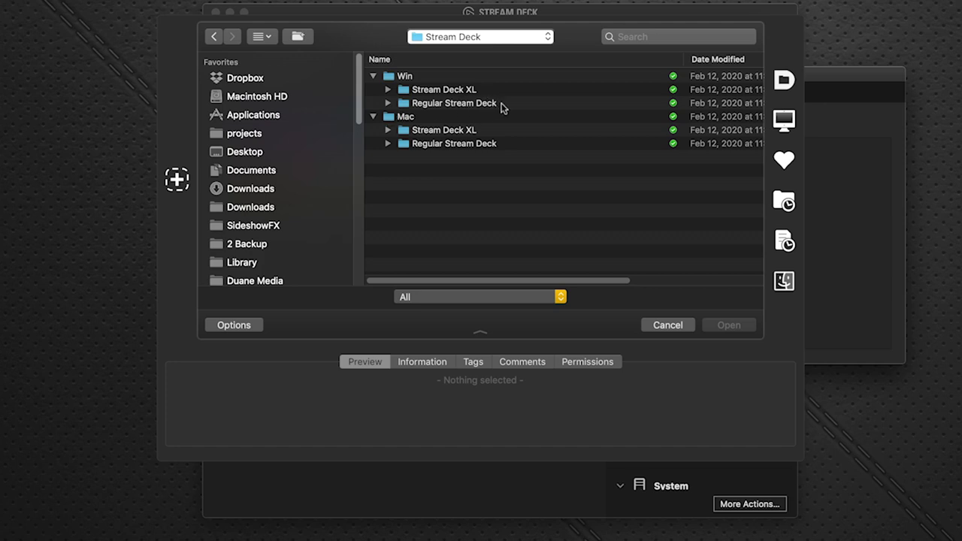
pyautogui.click(469, 131)
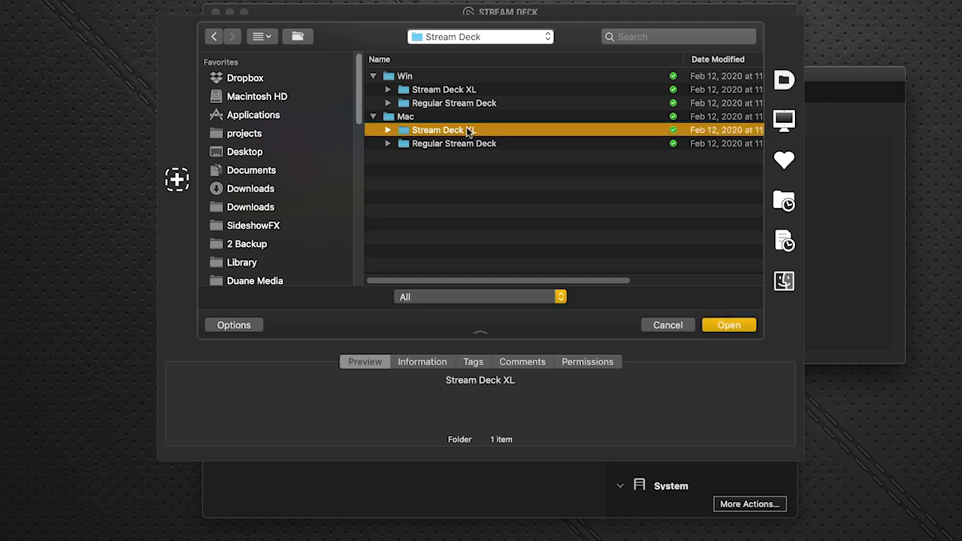
pyautogui.doubleClick(470, 130)
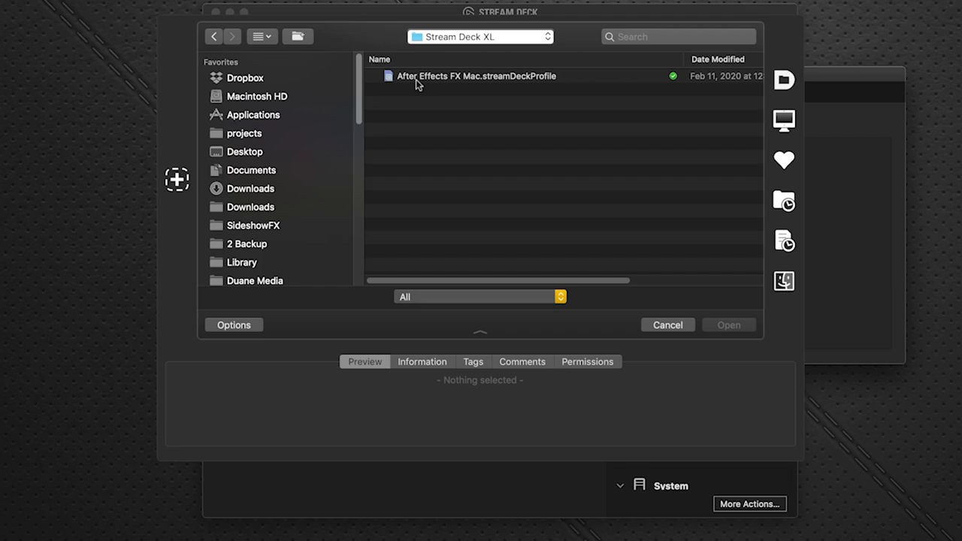
pyautogui.click(662, 323)
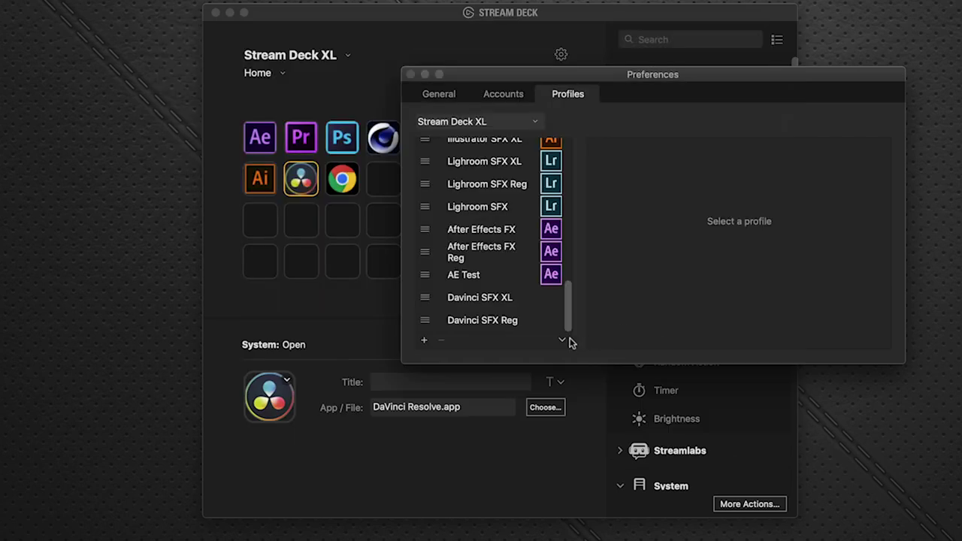
# Step: Review the After Effects FX profile's settings, close the preferences, and switch Stream Deck XL to that profile
pyautogui.click(508, 234)
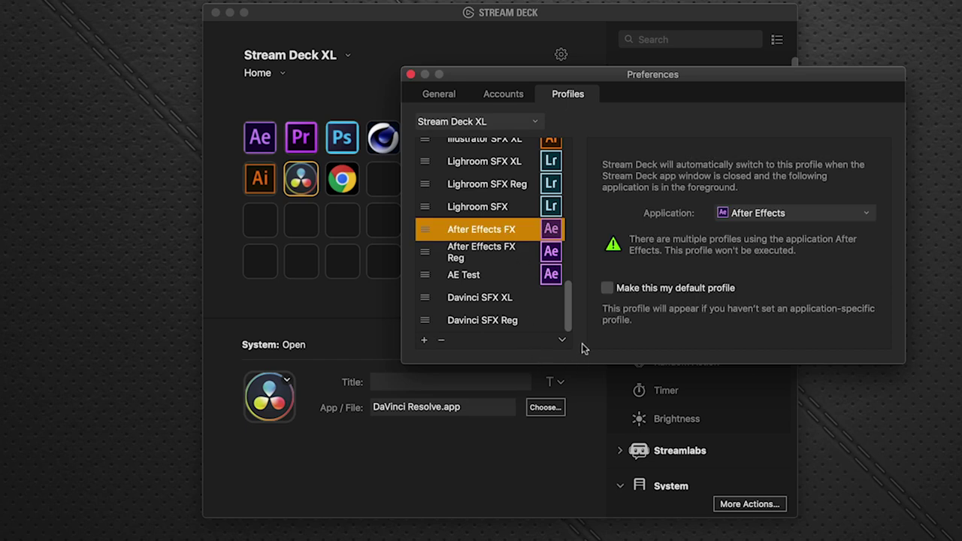
pyautogui.click(411, 75)
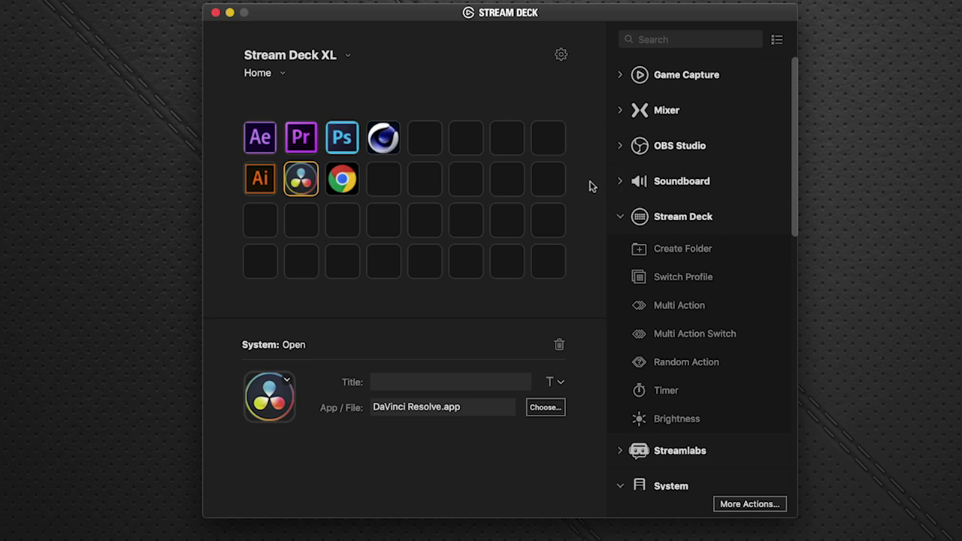
pyautogui.click(265, 73)
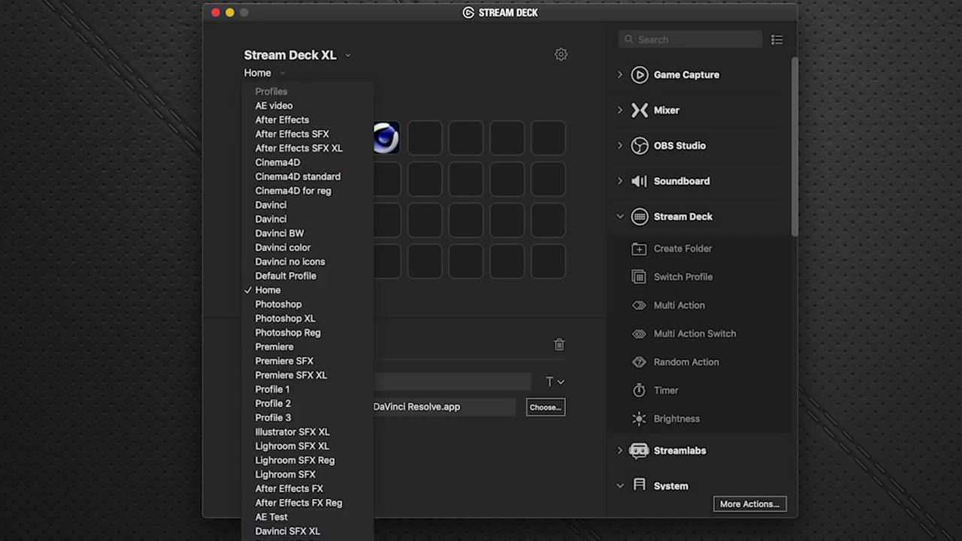
pyautogui.click(357, 490)
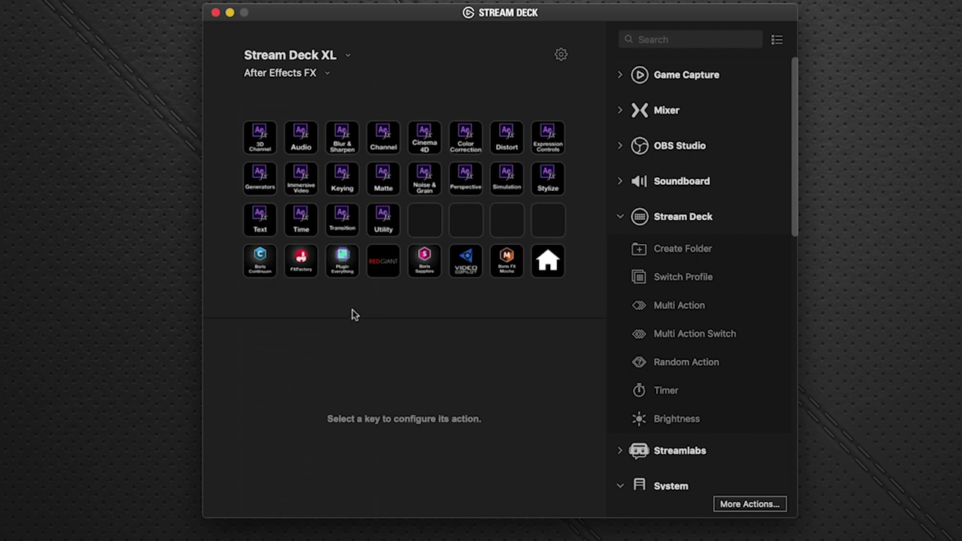
# Step: Inspect the home key's Switch Profile action and its list of target profiles, leaving Home selected
pyautogui.click(552, 267)
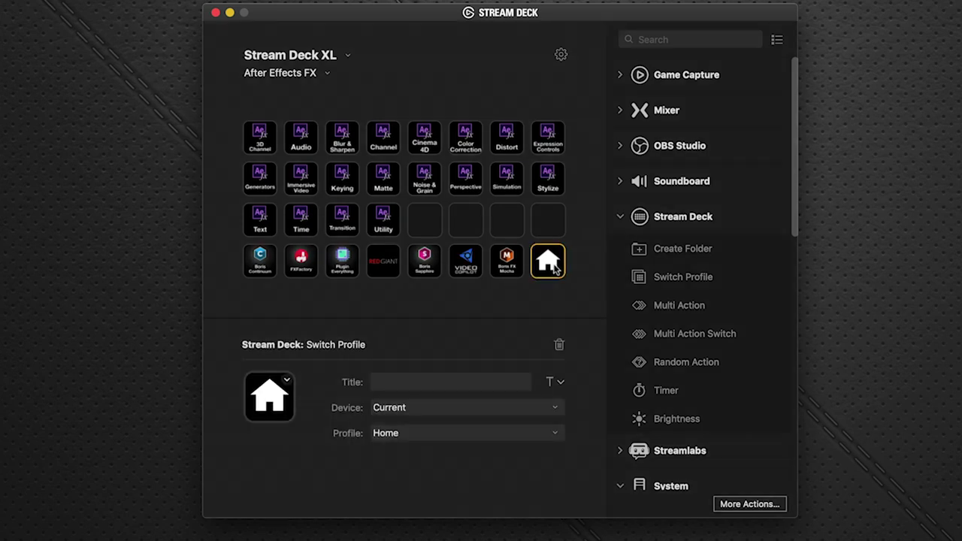
pyautogui.click(395, 436)
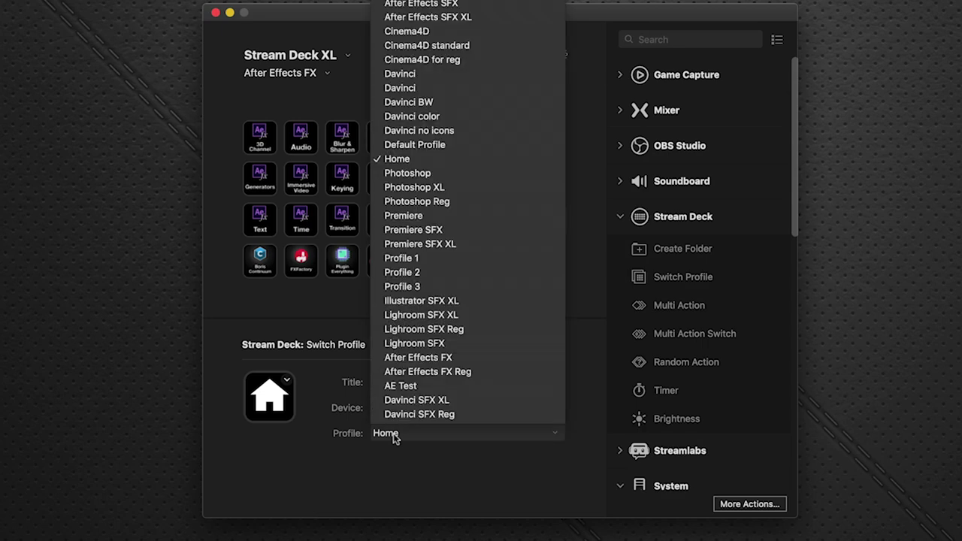
pyautogui.click(395, 436)
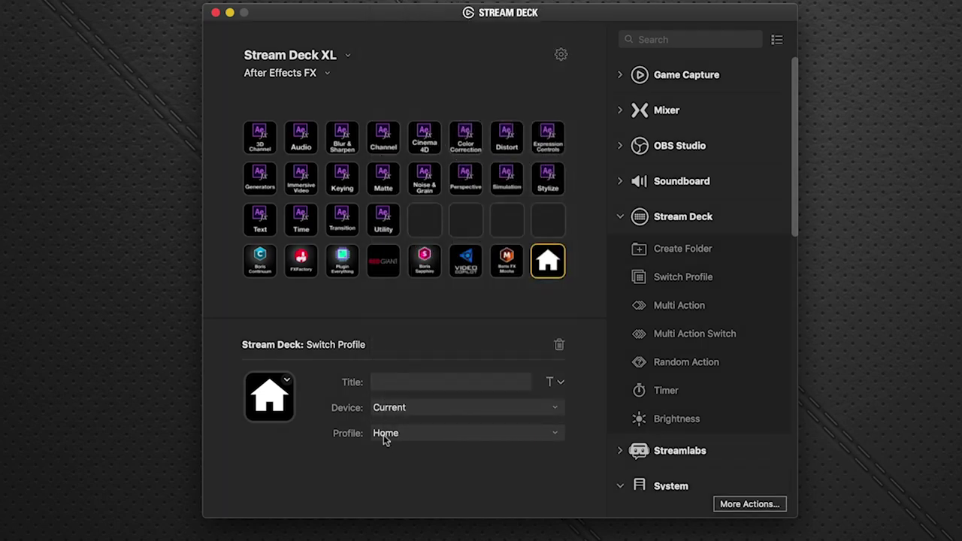
# Step: In the Home profile, add a Switch Profile key beside the Chrome key and set its target to After Effects FX
pyautogui.click(318, 75)
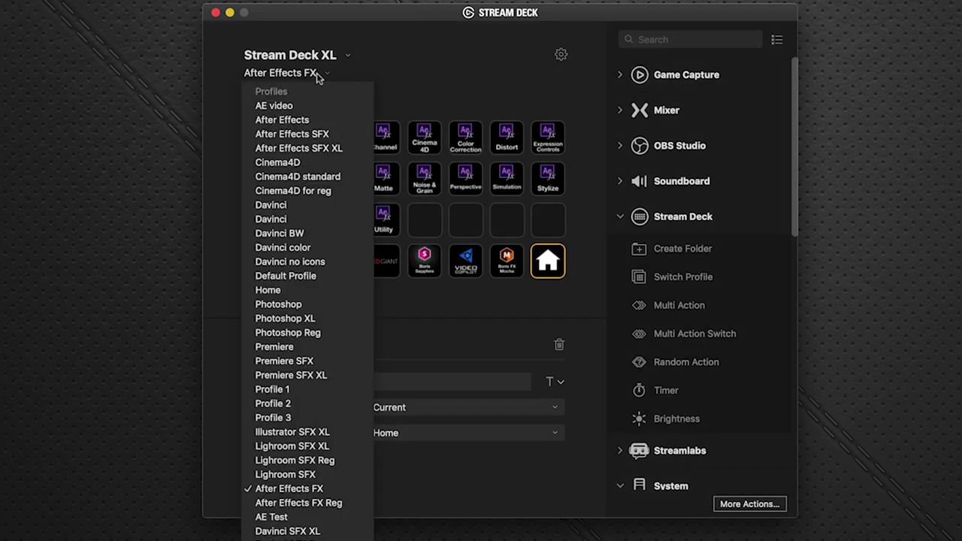
pyautogui.click(317, 289)
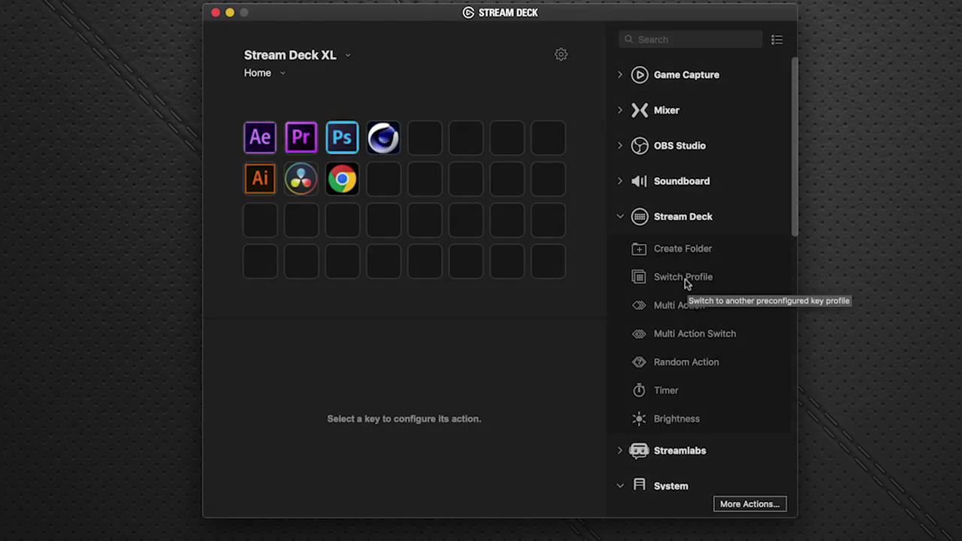
pyautogui.moveTo(685, 278); pyautogui.dragTo(385, 177)
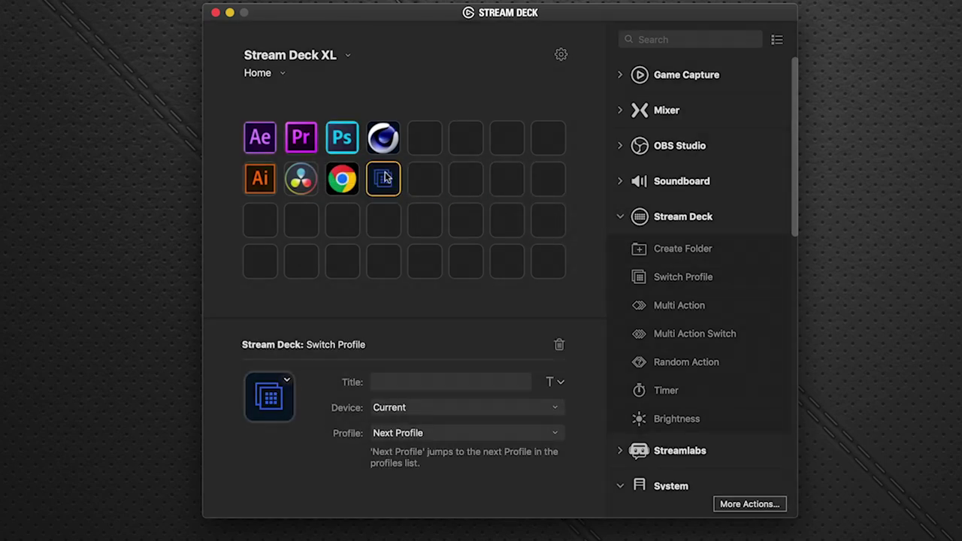
pyautogui.click(442, 435)
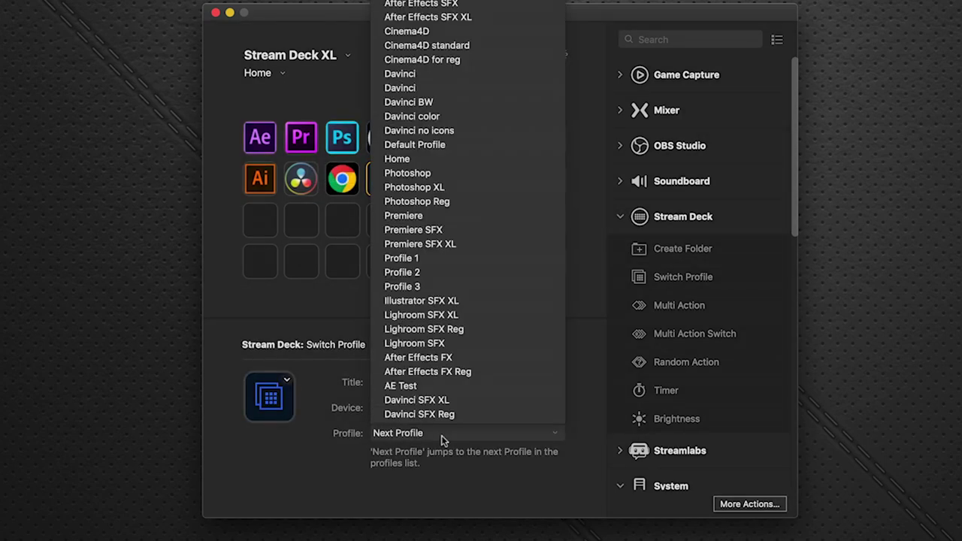
pyautogui.click(487, 358)
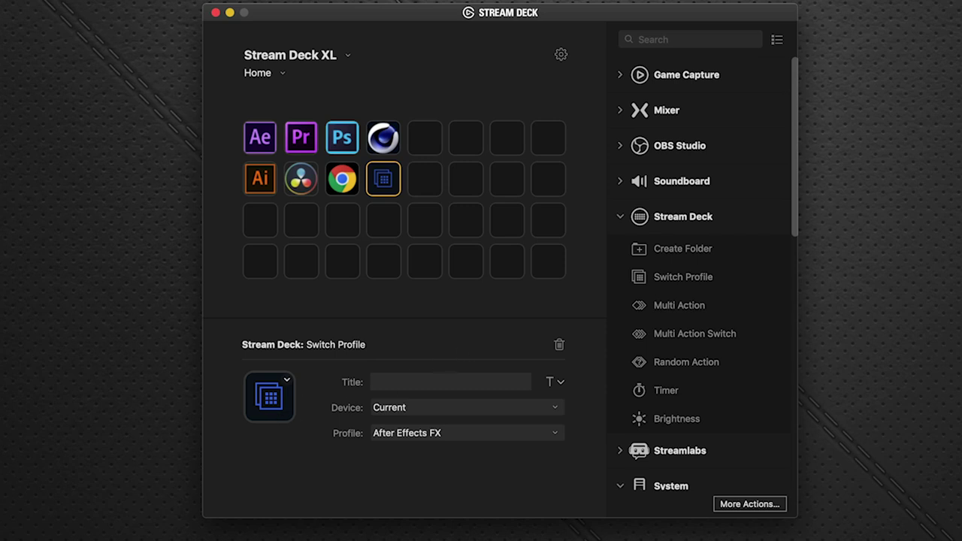
# Step: Assign AE FX.png from the collection's Icons folder as the new Switch Profile key's icon
pyautogui.press('super+Tab')
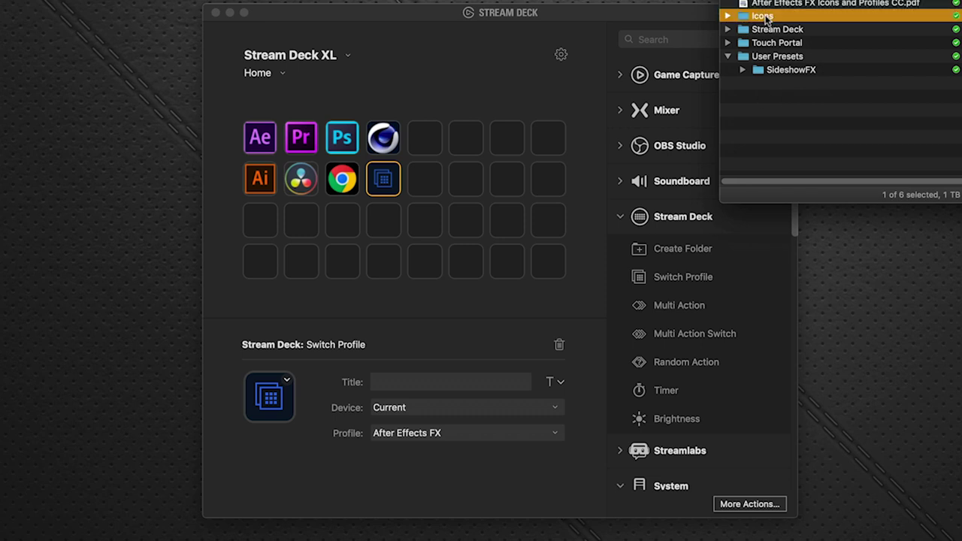
pyautogui.doubleClick(771, 17)
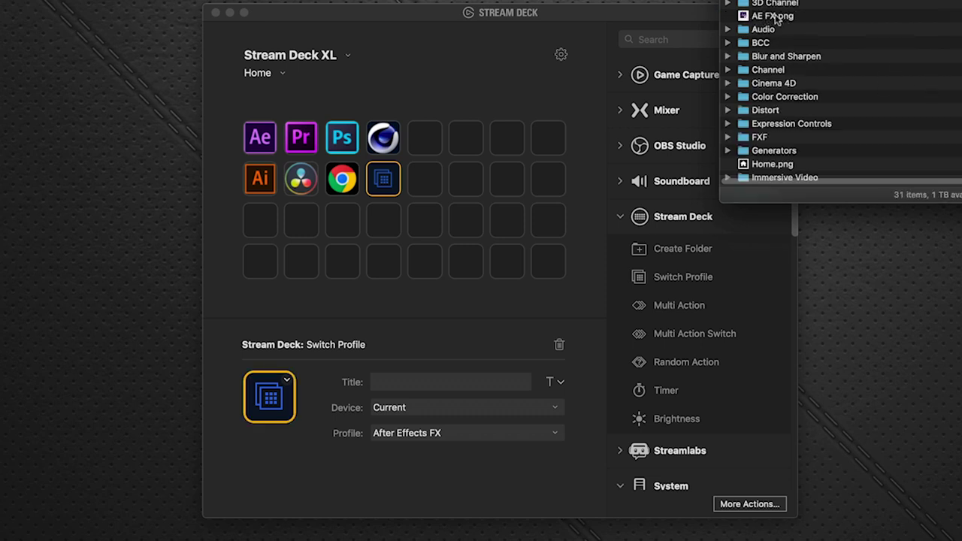
pyautogui.moveTo(776, 20); pyautogui.dragTo(268, 390)
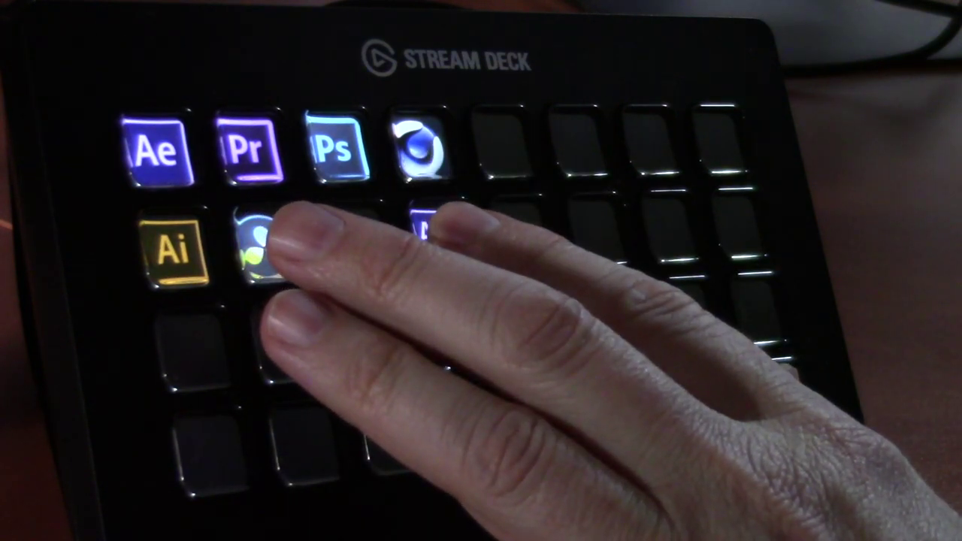
pyautogui.click(425, 226)
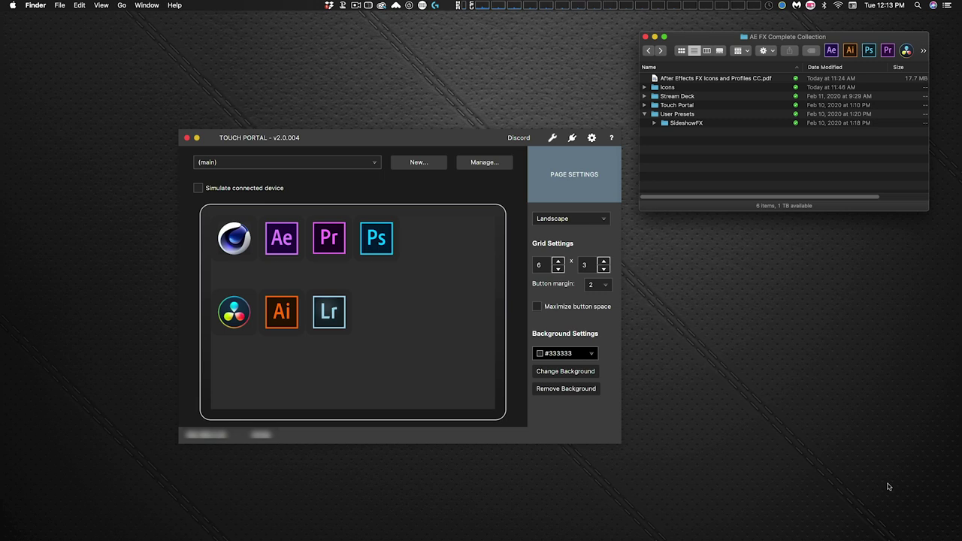
# Step: Reposition the AE FX Complete Collection window, collapse User Presets, and expand the Touch Portal folder
pyautogui.moveTo(687, 43); pyautogui.dragTo(167, 32)
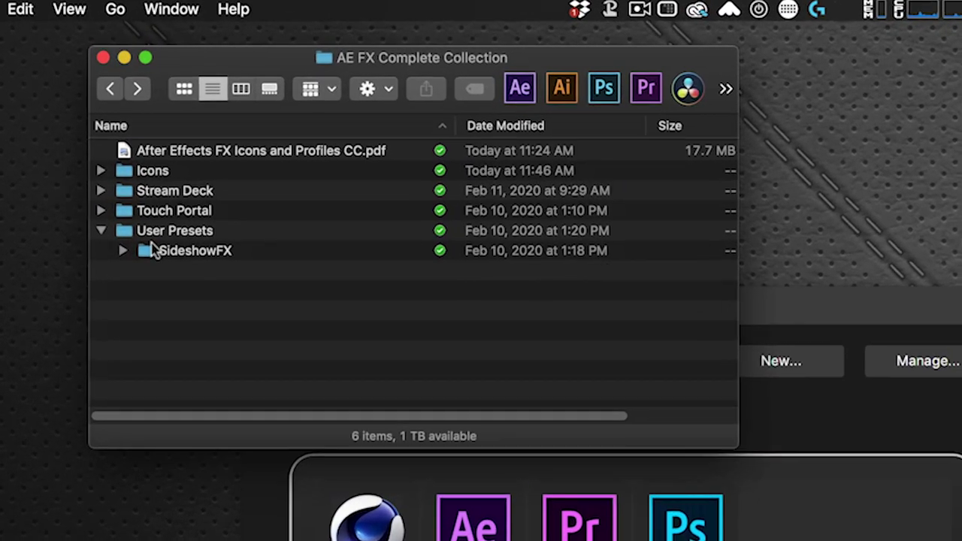
pyautogui.click(102, 232)
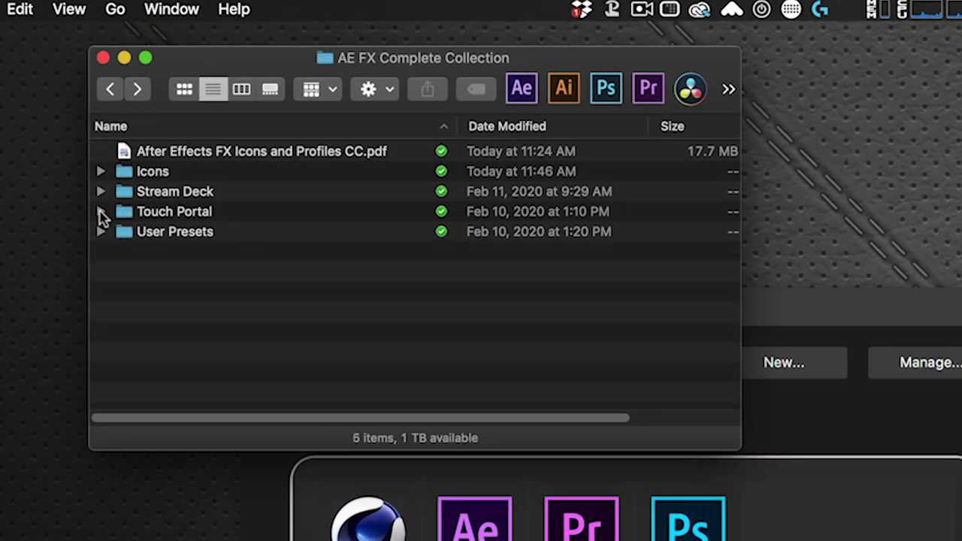
pyautogui.click(101, 212)
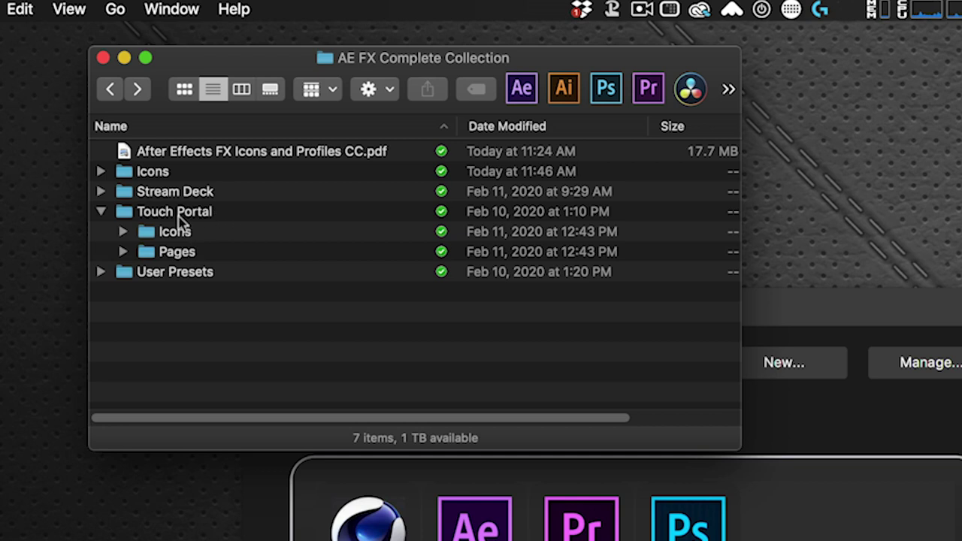
# Step: Consult the PDF manual's Installing the Touch Portal Pages instructions, and bring the TouchPortal folder window to the front
pyautogui.click(809, 335)
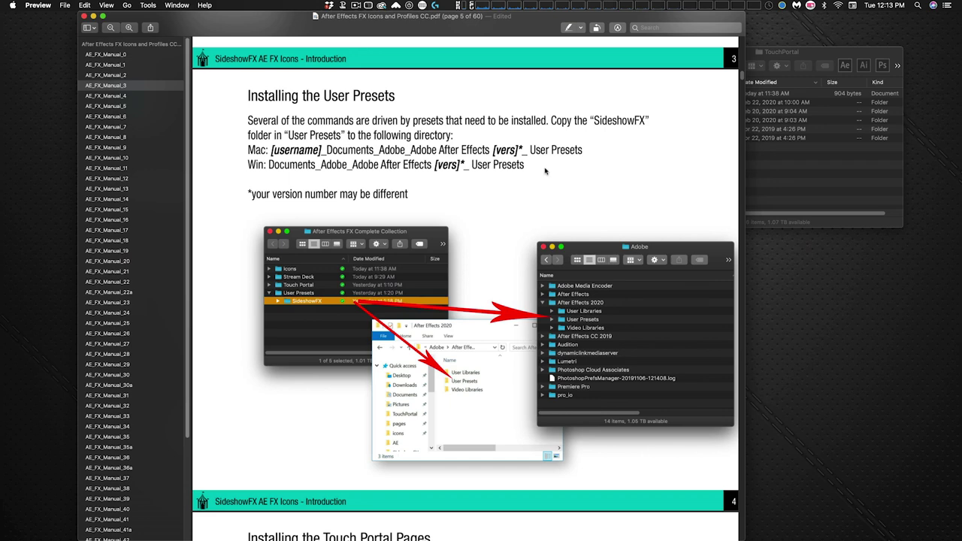
pyautogui.scroll(-10, 613, 122)
pyautogui.scroll(-8, 613, 122)
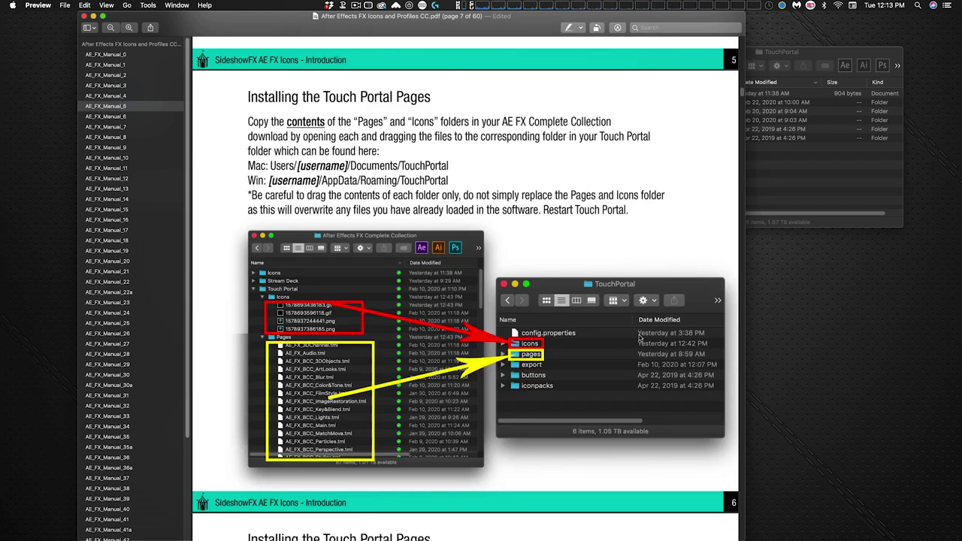
pyautogui.click(774, 141)
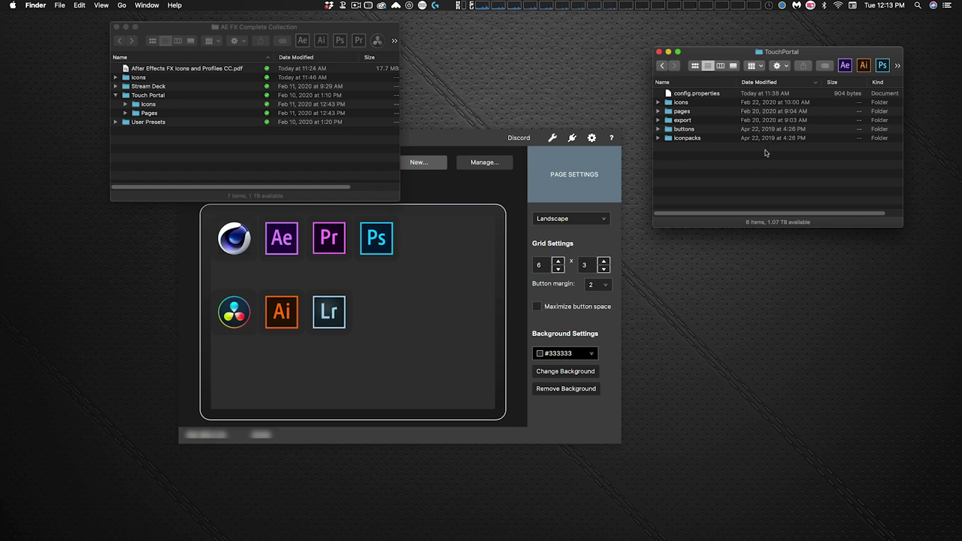
# Step: Select all files in the collection's Touch Portal Icons folder, and view the TouchPortal installation's icons folder as their destination
pyautogui.doubleClick(150, 104)
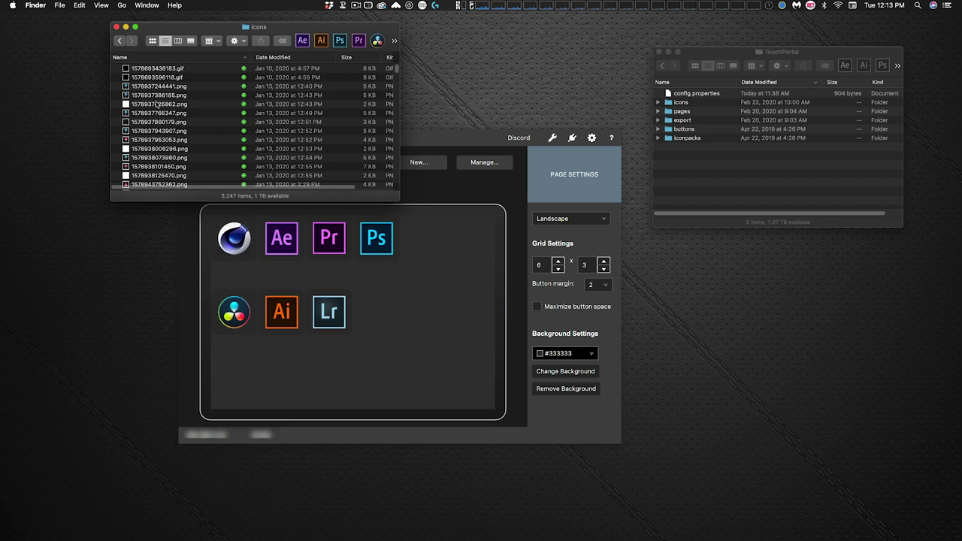
pyautogui.press('super+a')
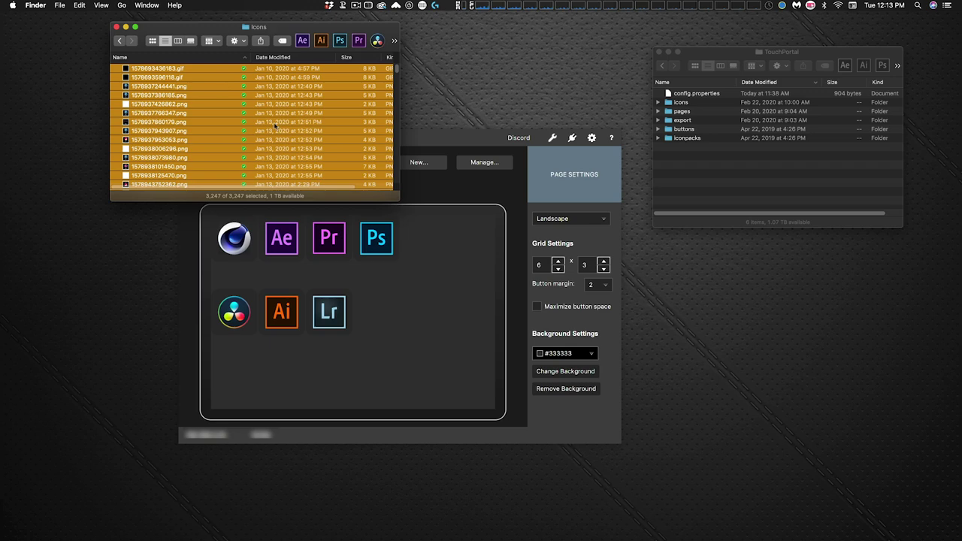
pyautogui.doubleClick(680, 102)
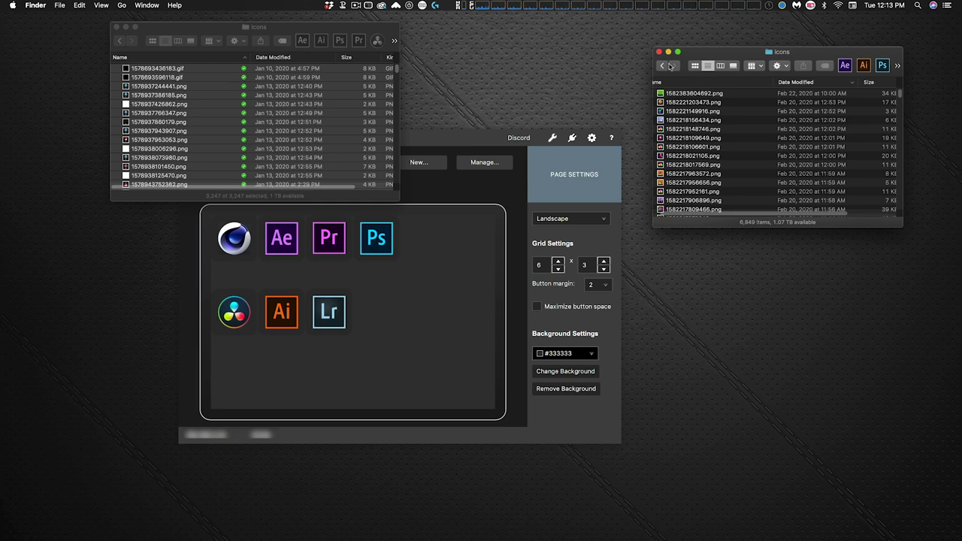
pyautogui.click(664, 66)
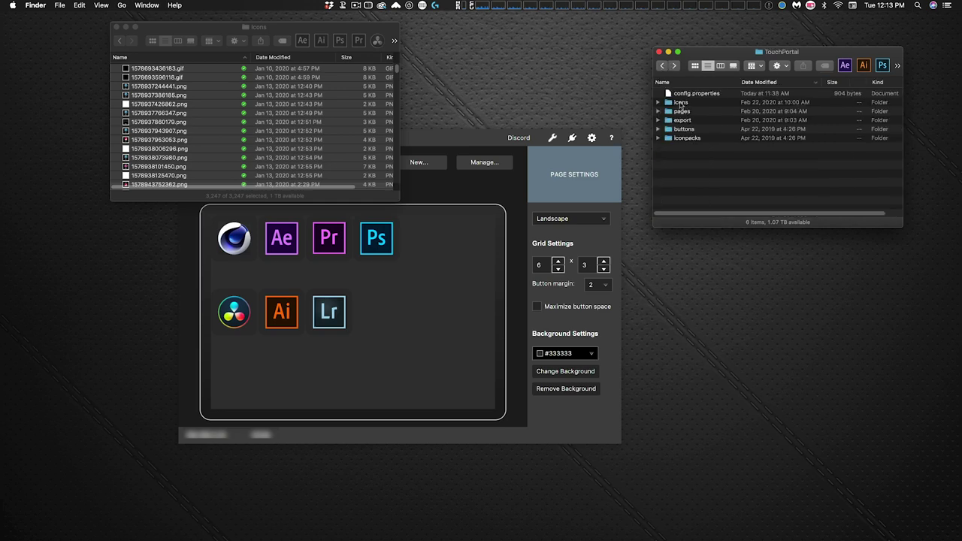
# Step: Select all page files in the collection's Touch Portal Pages folder, and open the TouchPortal installation's pages folder
pyautogui.click(152, 30)
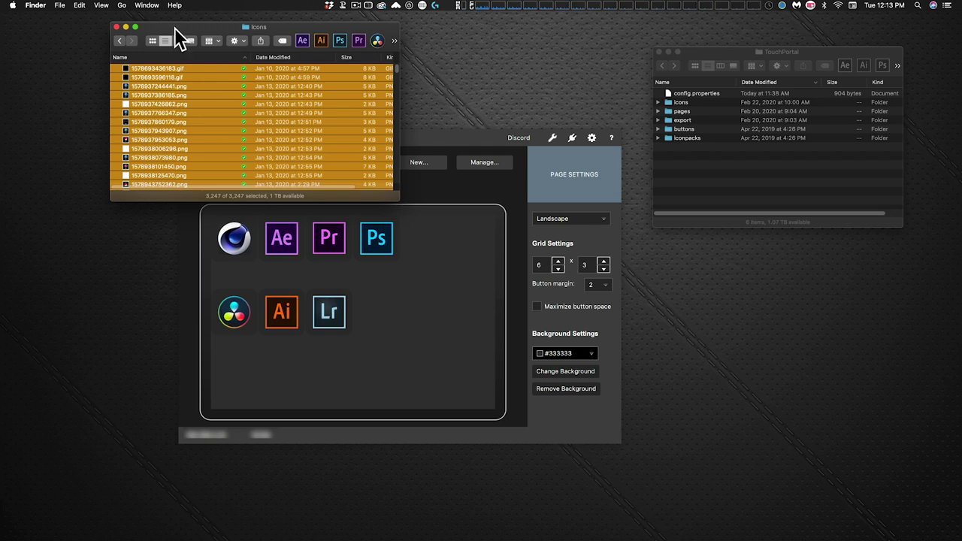
pyautogui.click(119, 40)
pyautogui.doubleClick(161, 113)
pyautogui.press('super+a')
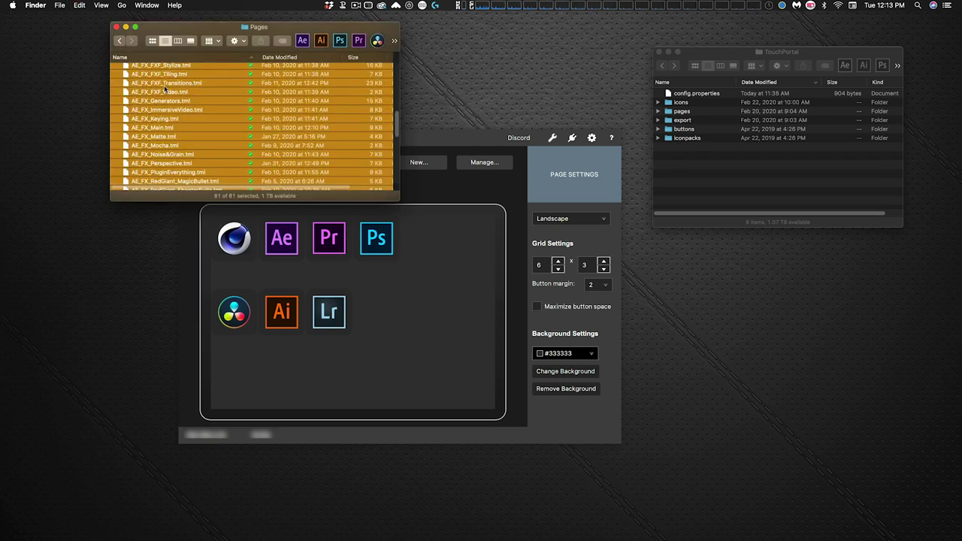
pyautogui.doubleClick(682, 111)
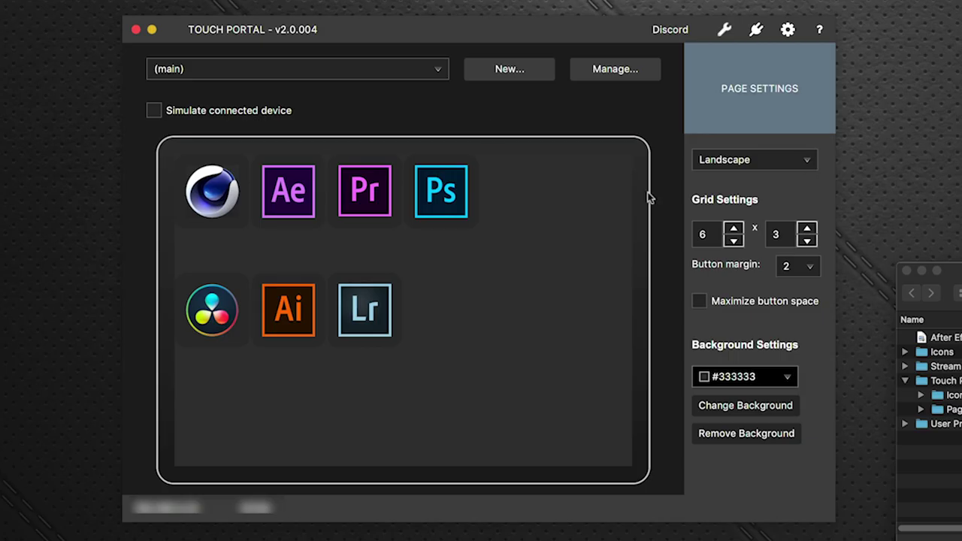
# Step: Switch to Touch Portal and look through the AE_FX pages in the list of available pages
pyautogui.click(421, 72)
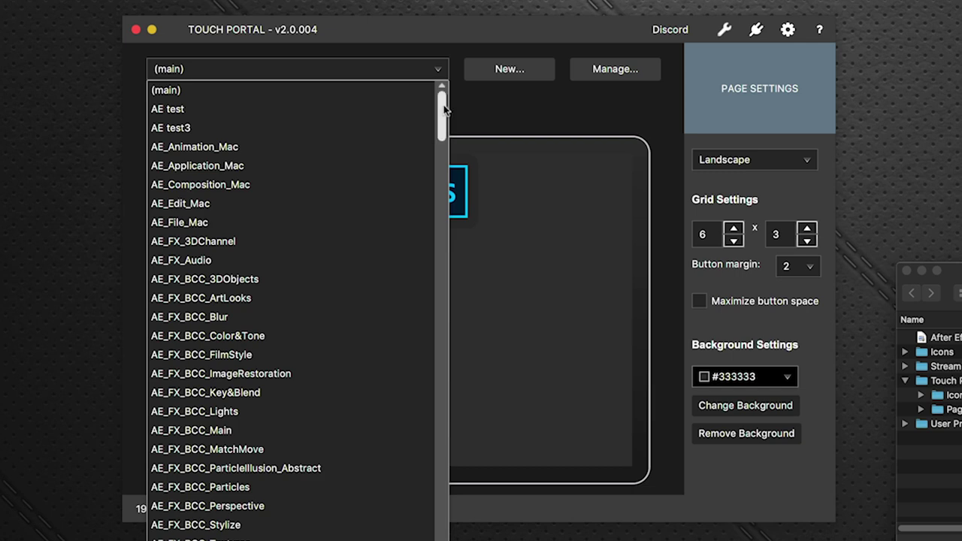
pyautogui.moveTo(442, 115); pyautogui.dragTo(443, 162)
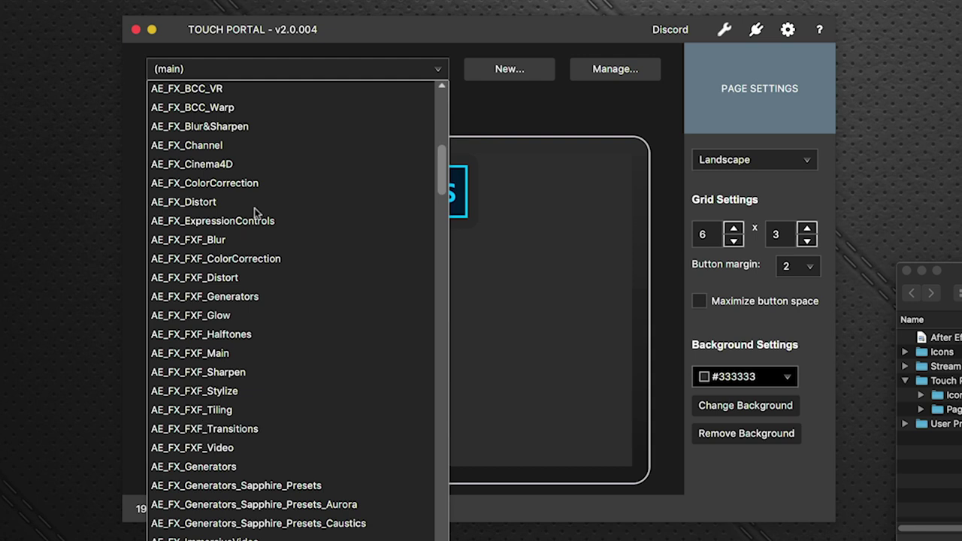
pyautogui.click(577, 258)
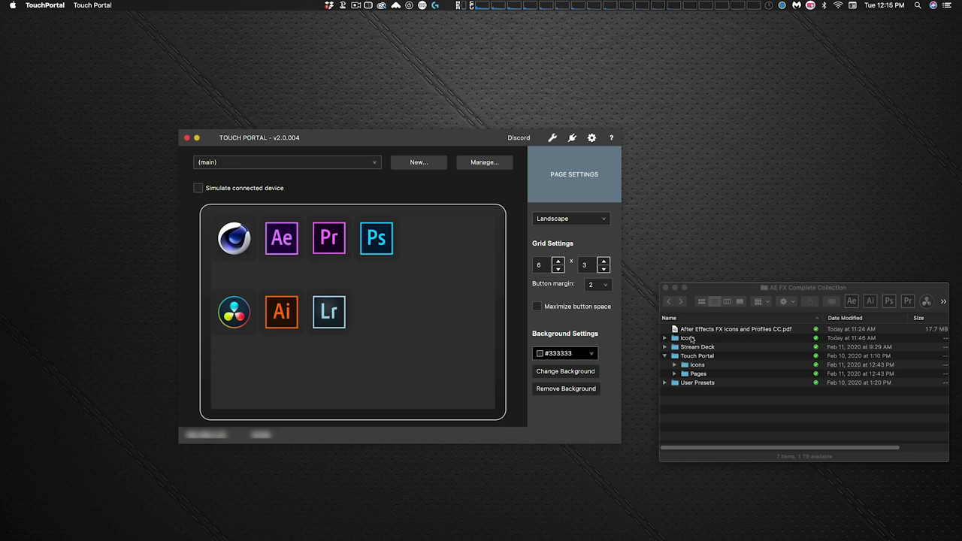
# Step: Add AE FX.png from the collection's Icons folder to the empty slot below the Photoshop button on the main page
pyautogui.doubleClick(691, 339)
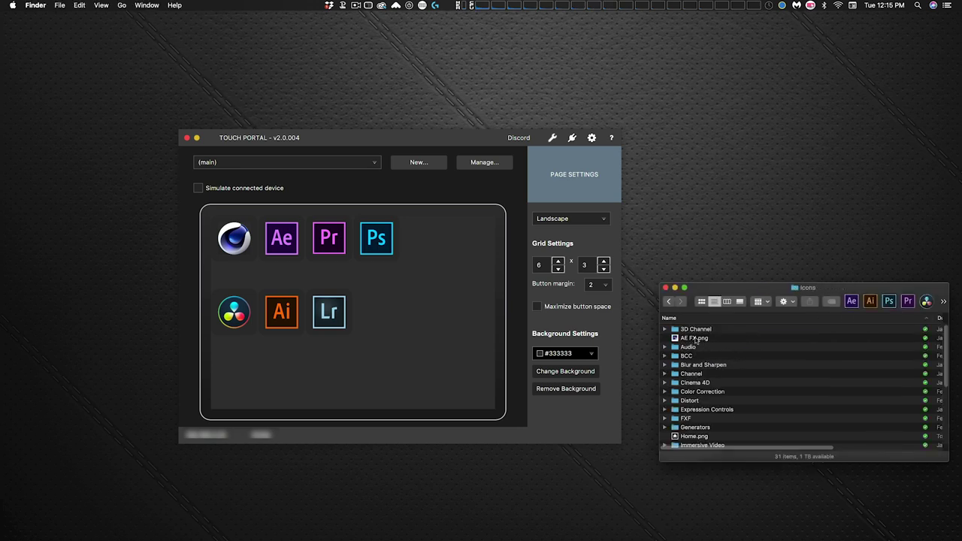
pyautogui.moveTo(693, 339); pyautogui.dragTo(377, 308)
pyautogui.click(544, 222)
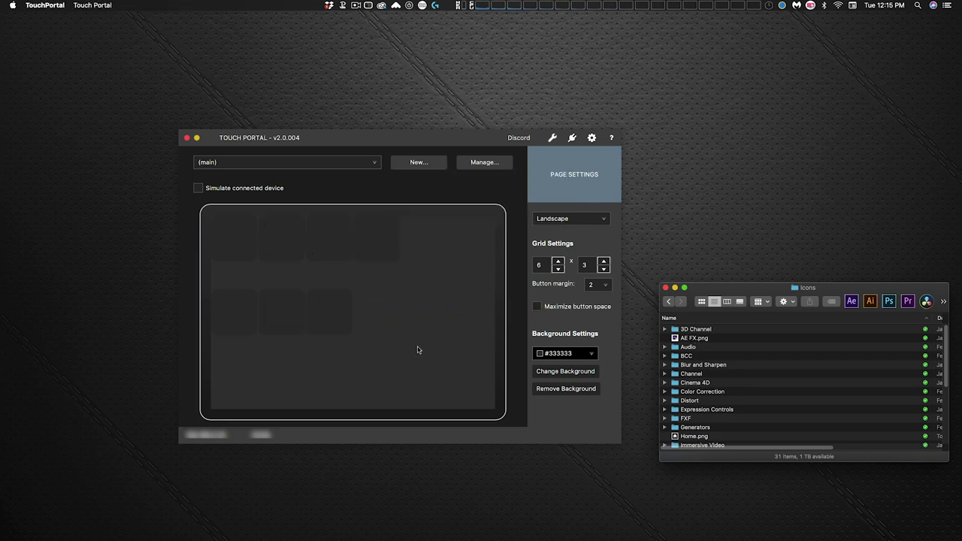
# Step: Open the new AE FX button for editing and set its icon to full button size
pyautogui.click(378, 311)
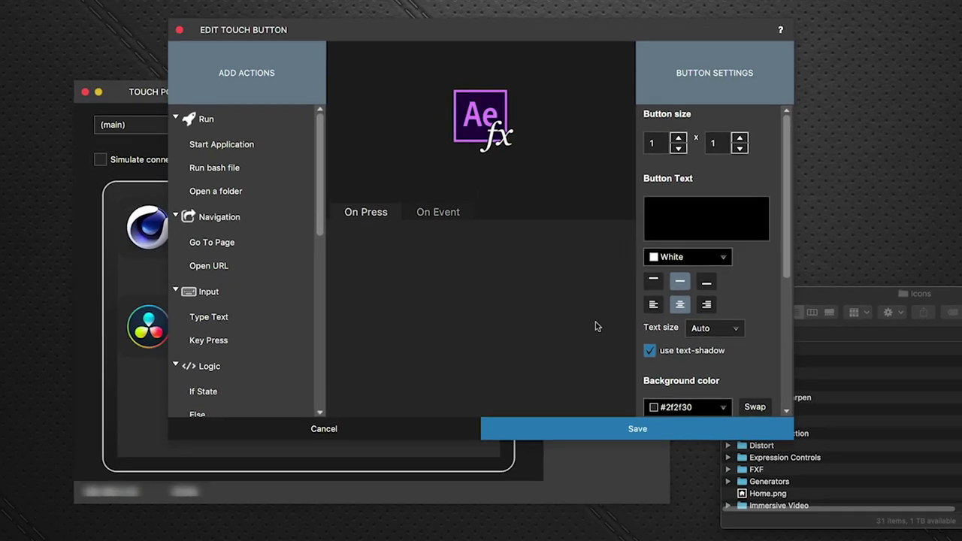
pyautogui.scroll(-10, 787, 353)
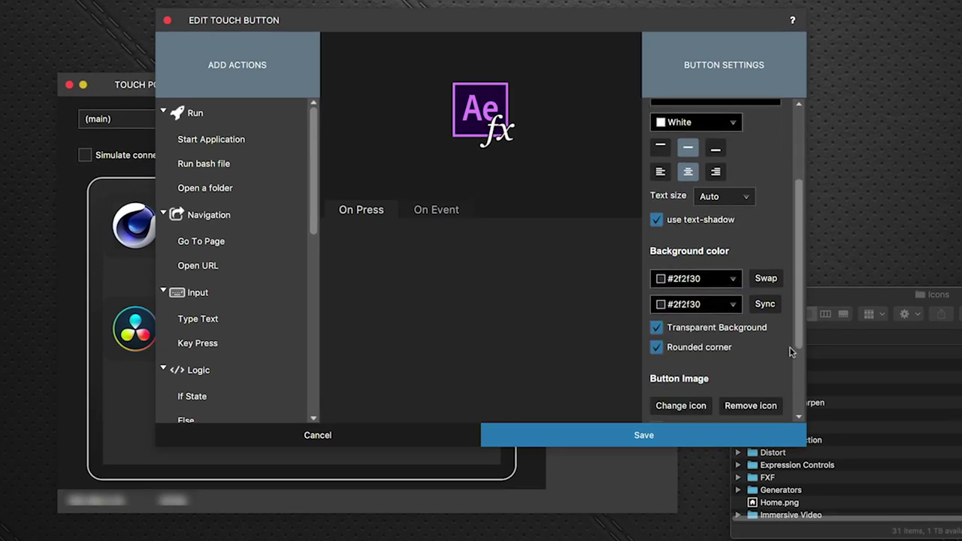
pyautogui.click(656, 334)
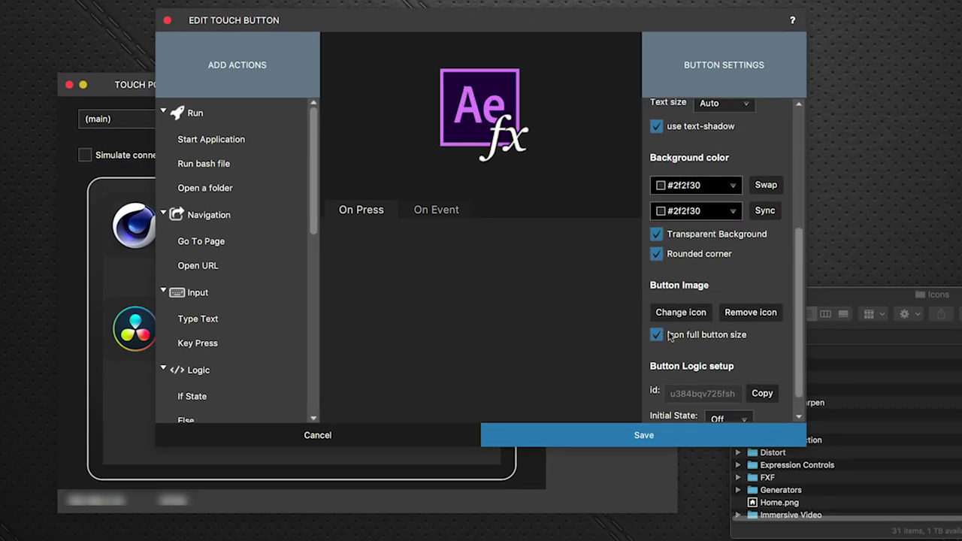
# Step: Give the AE FX button a Go To Page action targeting AE_FX_Main and save the button
pyautogui.doubleClick(254, 242)
pyautogui.click(529, 202)
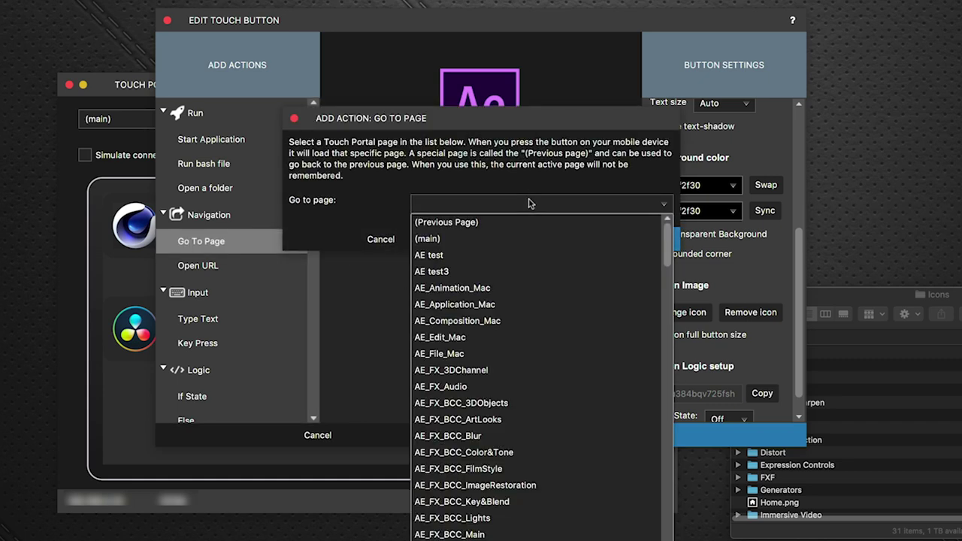
pyautogui.scroll(-5, 566, 318)
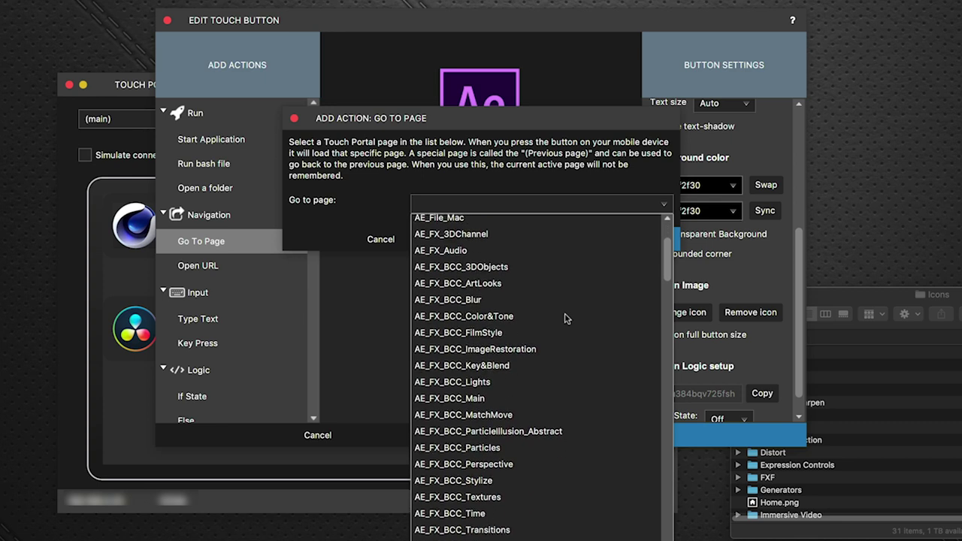
pyautogui.scroll(-8, 566, 319)
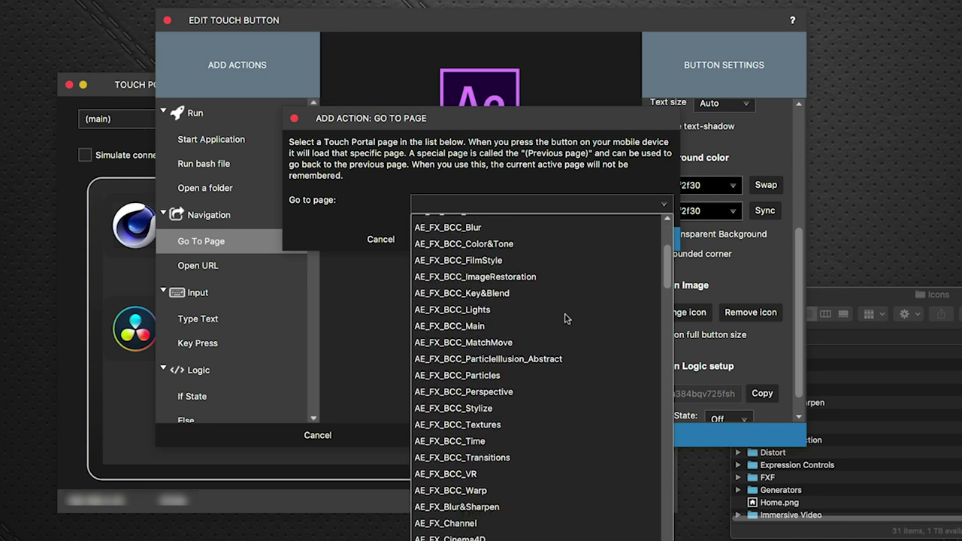
pyautogui.scroll(-7, 566, 319)
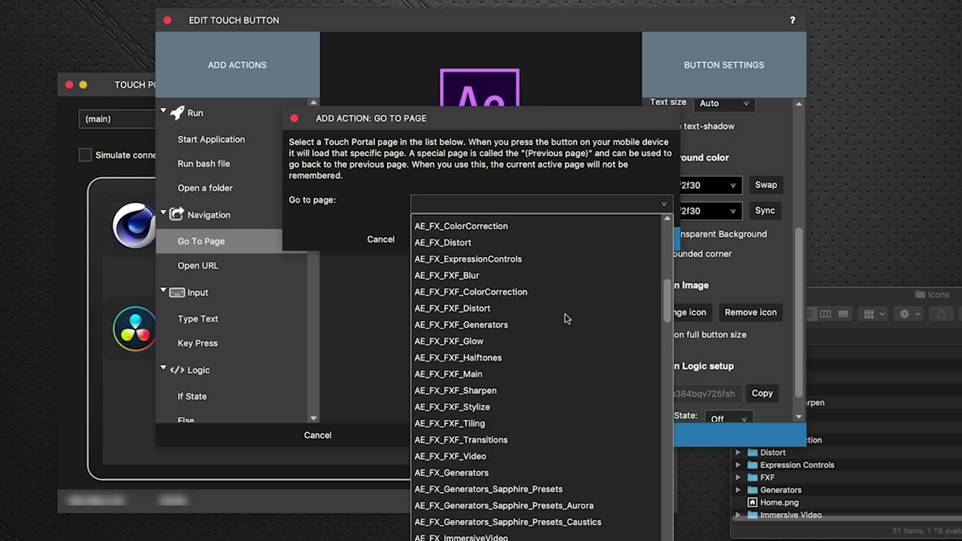
pyautogui.scroll(-5, 566, 318)
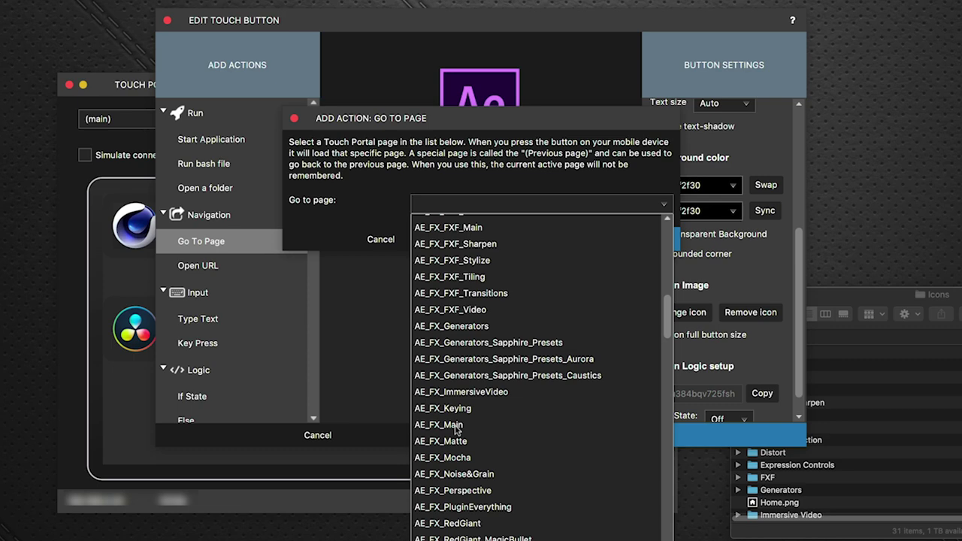
pyautogui.click(456, 426)
pyautogui.click(551, 237)
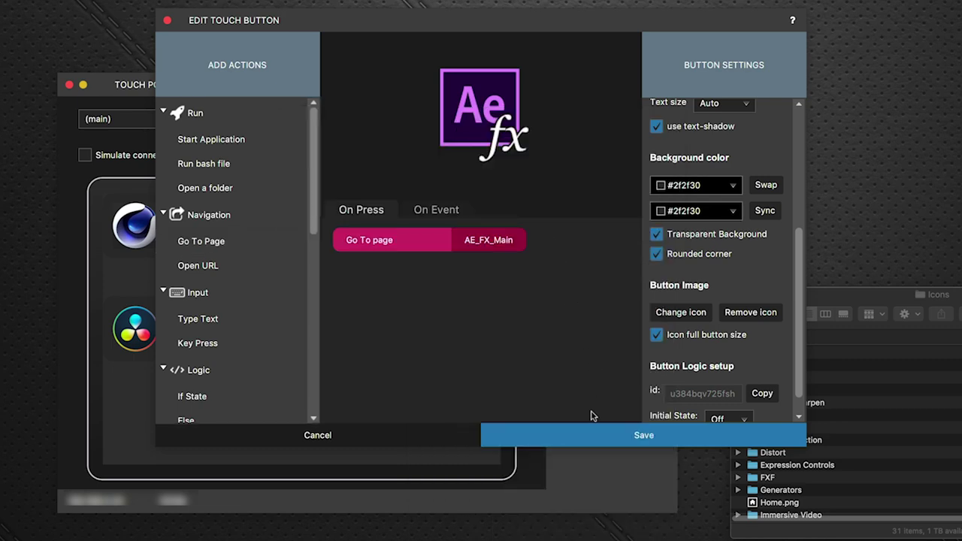
pyautogui.click(583, 429)
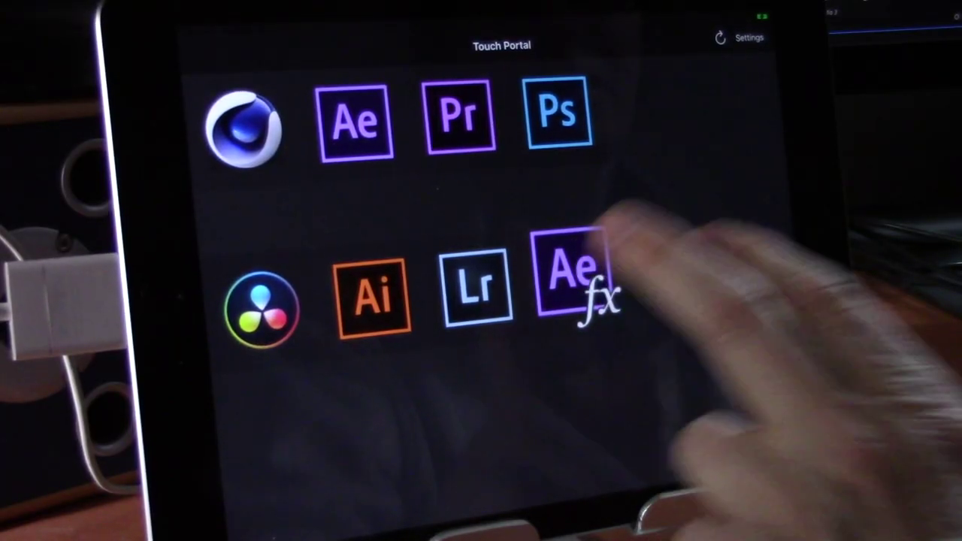
pyautogui.click(573, 270)
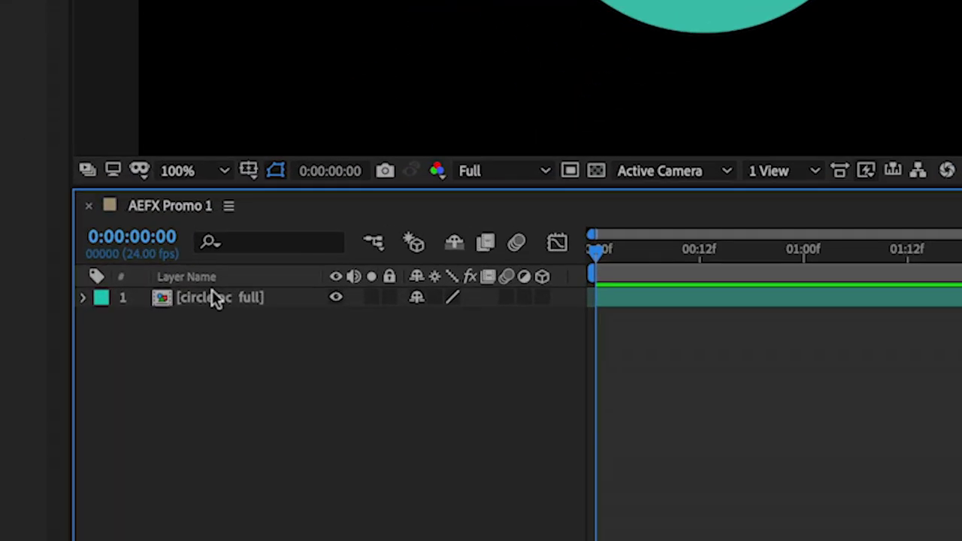
# Step: In After Effects, select the circle pc full layer and look through the available effect categories, from 3D Channel to Keying
pyautogui.click(209, 350)
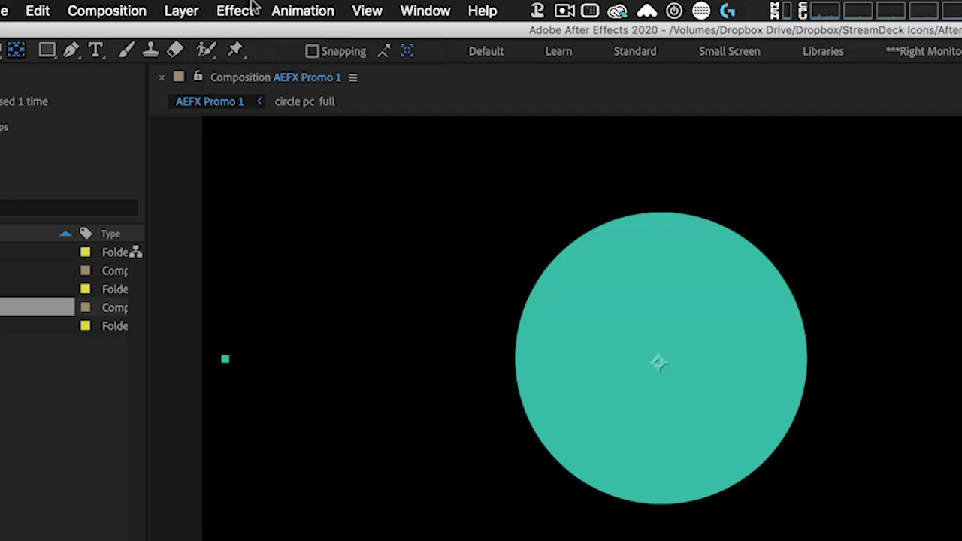
pyautogui.click(251, 9)
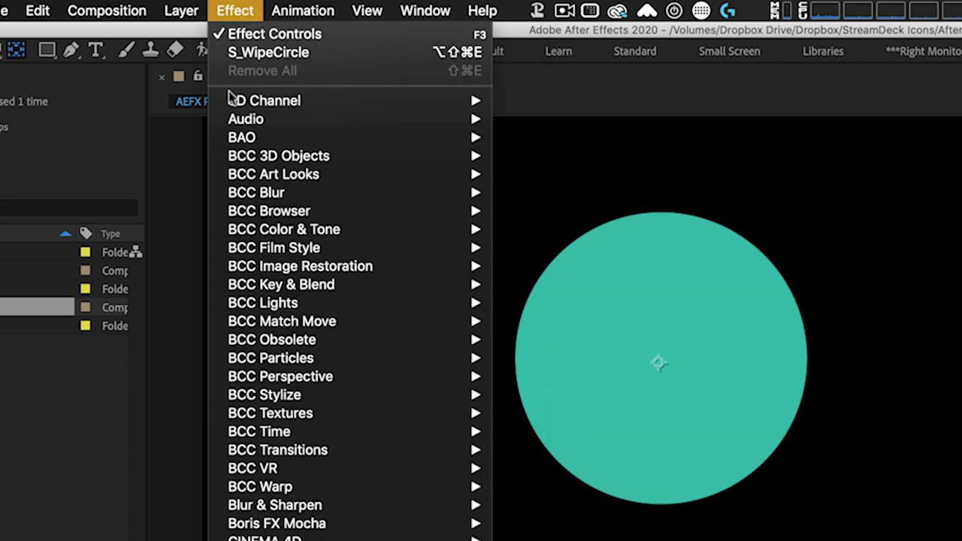
pyautogui.moveTo(232, 98)
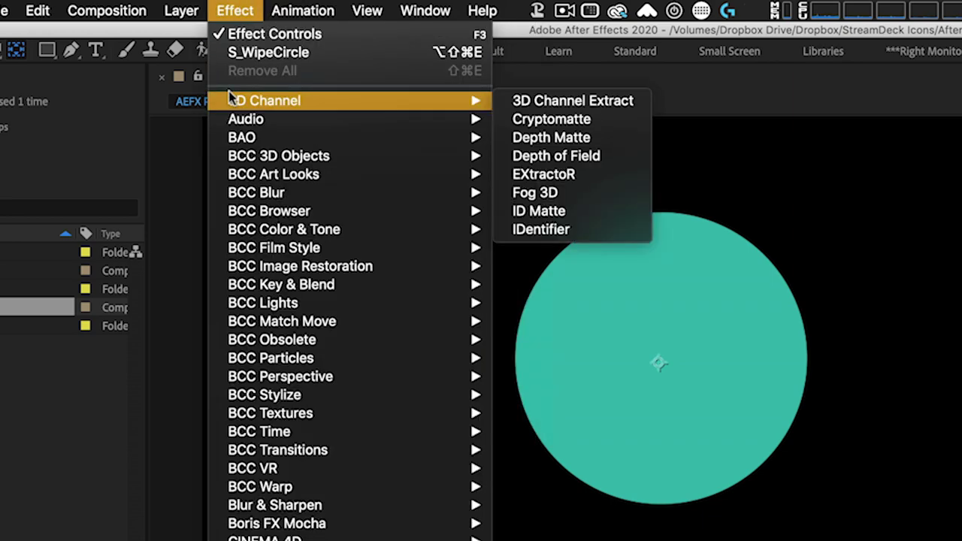
pyautogui.moveTo(231, 121)
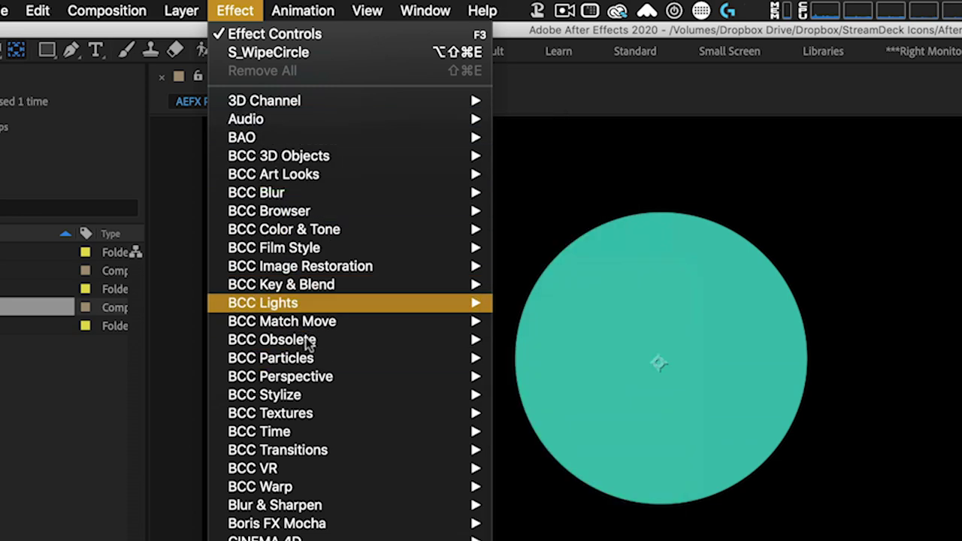
pyautogui.moveTo(297, 514)
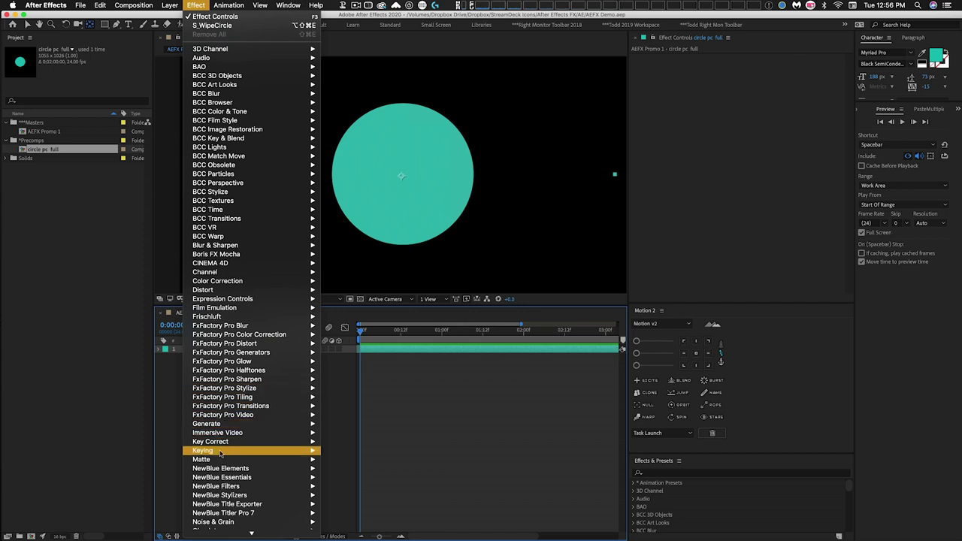
pyautogui.click(229, 5)
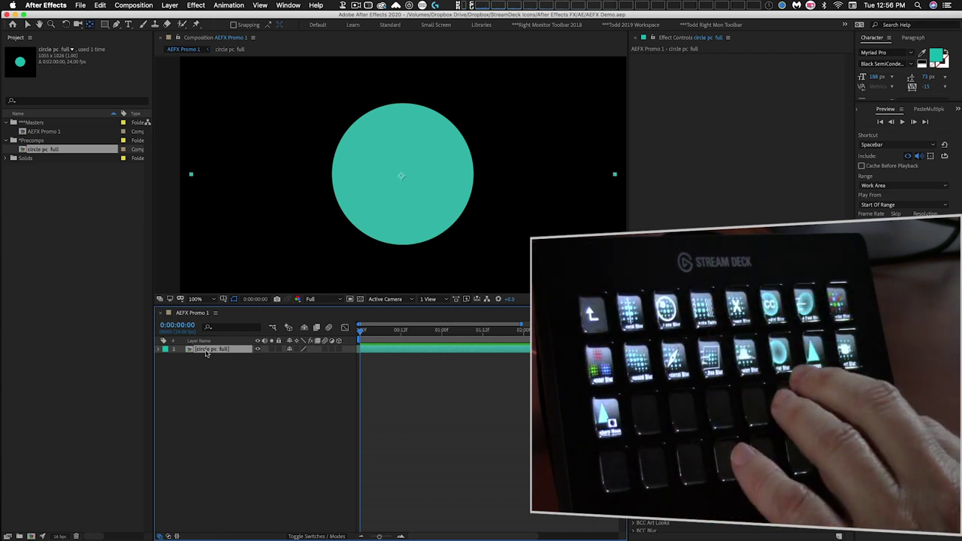
# Step: Apply Radial Blur to the circle pc full layer and delete the effect again
pyautogui.hotkey('ctrl', 'space')
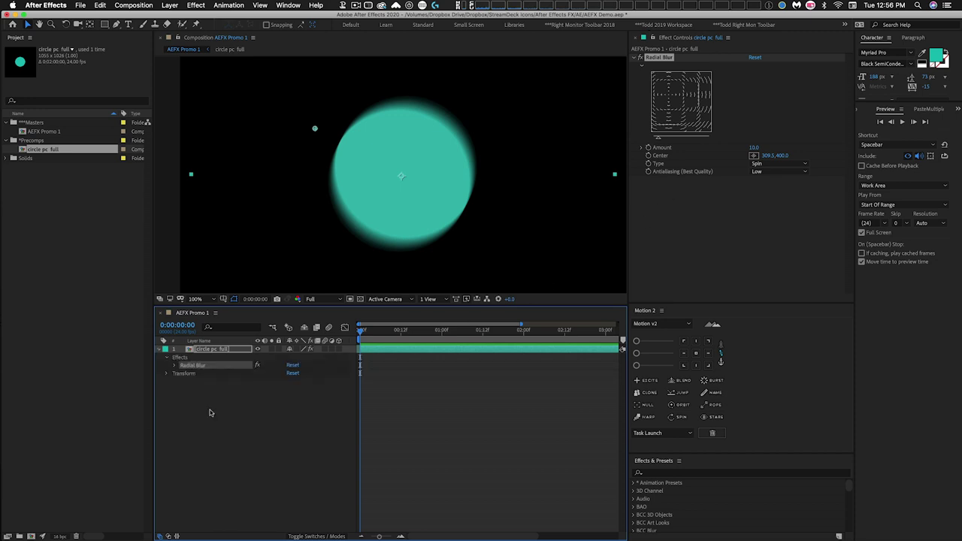
pyautogui.press('Delete')
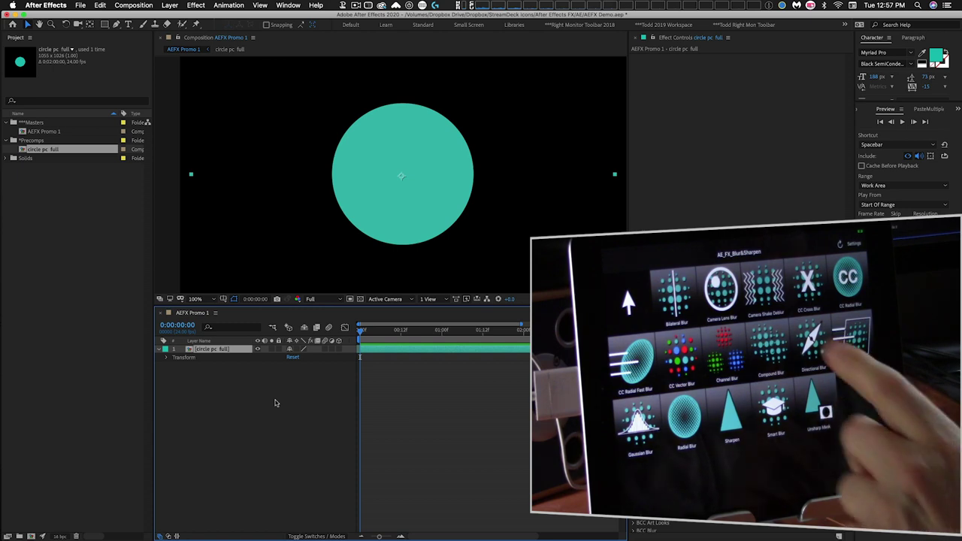
# Step: Apply the Directional Blur effect to the circle pc full layer through FX Console
pyautogui.hotkey('ctrl', 'space')
pyautogui.write('SFX_Directional_Blur')
pyautogui.press('Return')
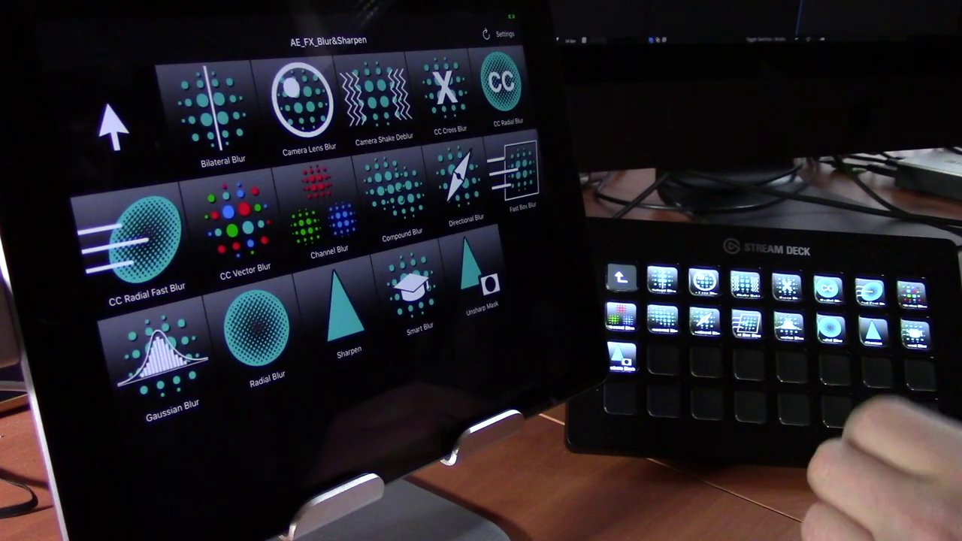
pyautogui.click(621, 277)
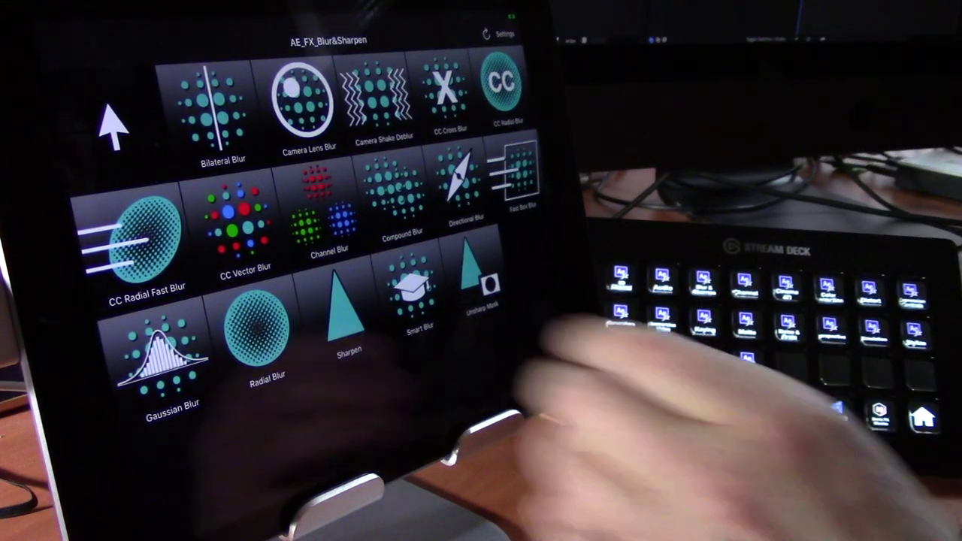
pyautogui.click(111, 124)
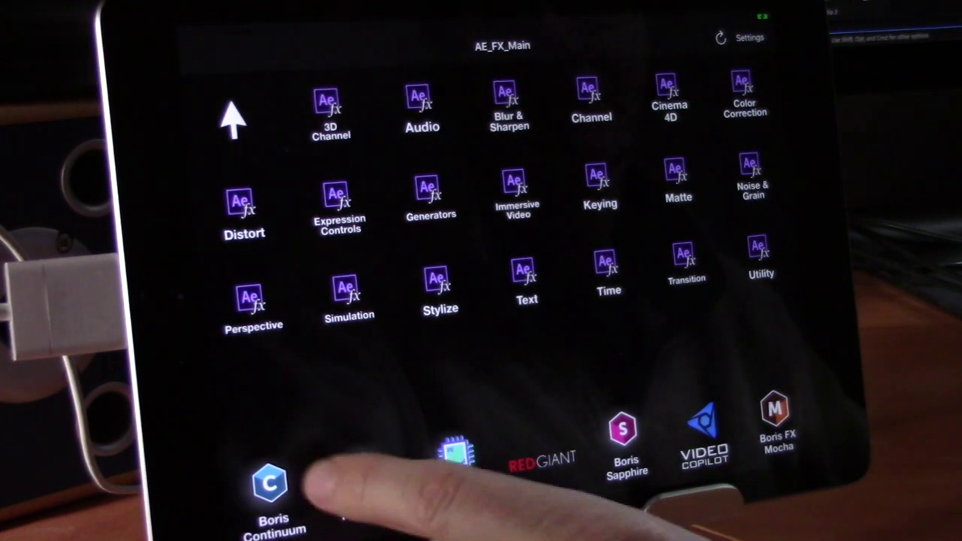
pyautogui.click(269, 483)
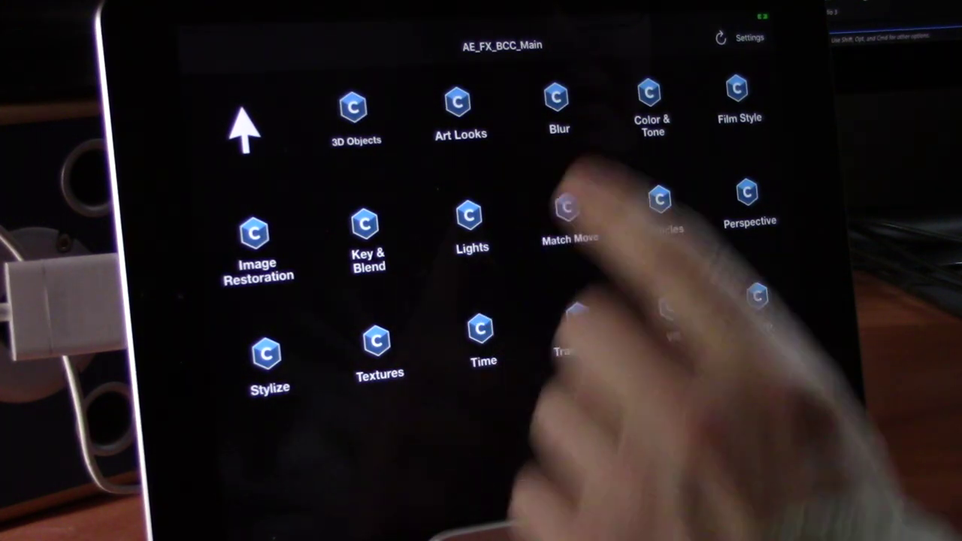
# Step: On the Touch Portal tablet, look through the Boris Continuum Blur page and the FXFactory Distort page
pyautogui.click(558, 105)
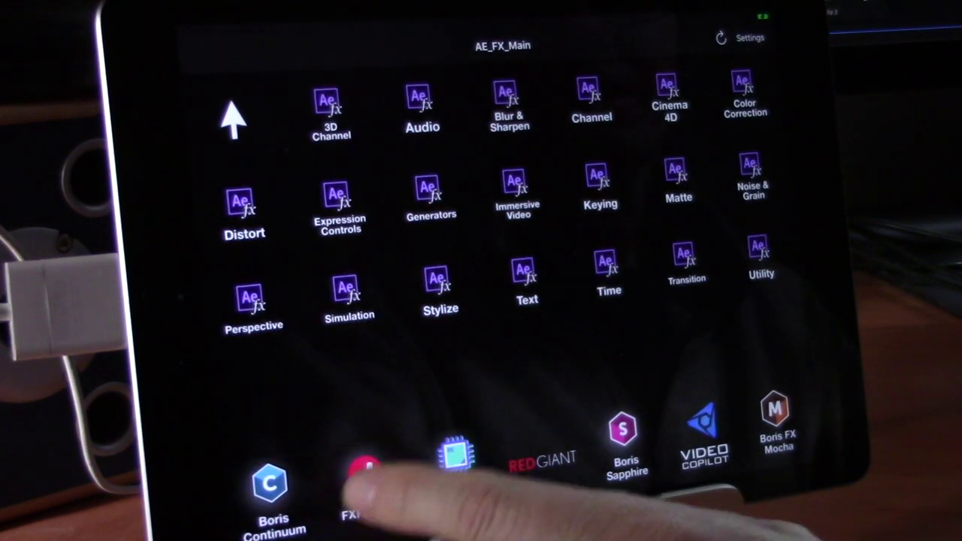
pyautogui.click(366, 475)
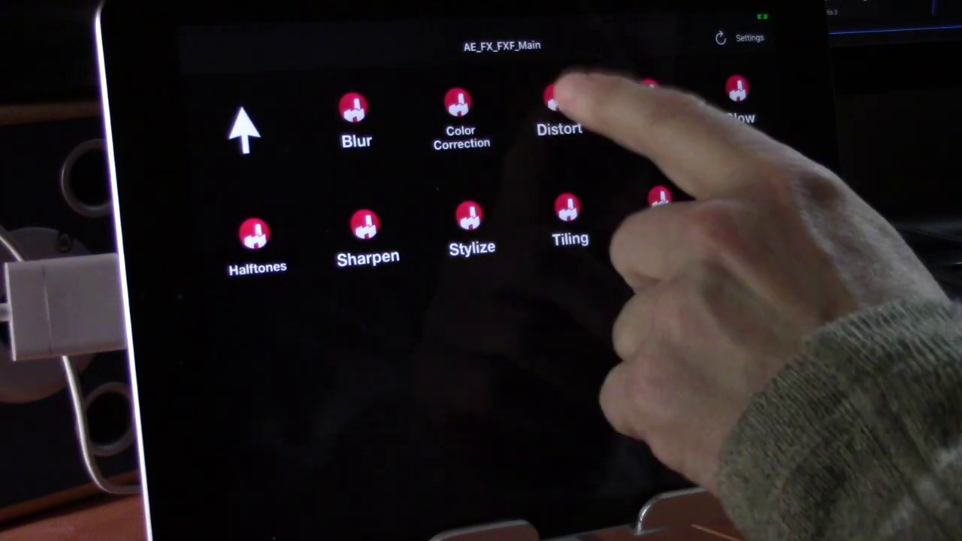
pyautogui.click(556, 97)
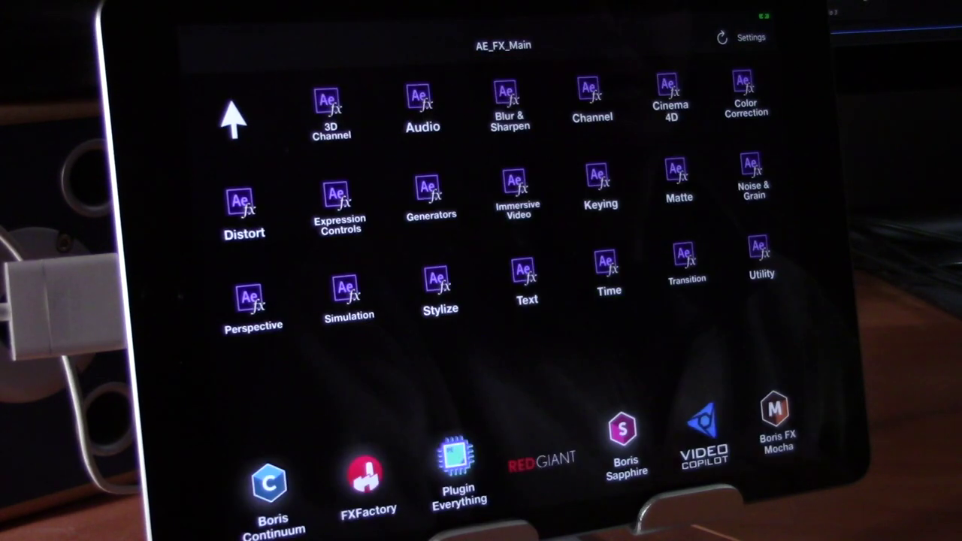
# Step: View the Plugin Everything effects page and the Red Giant page, returning to AE_FX_Main after each
pyautogui.click(456, 459)
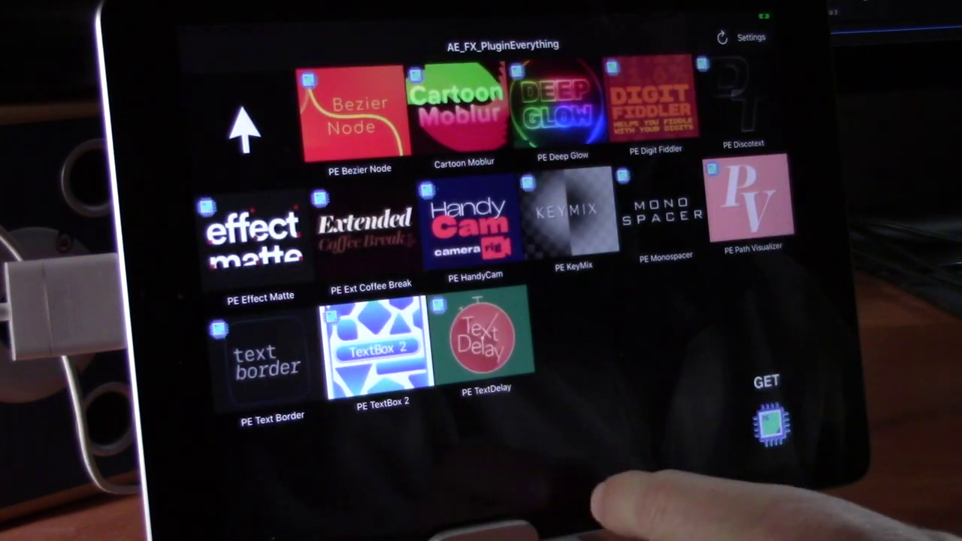
pyautogui.click(245, 128)
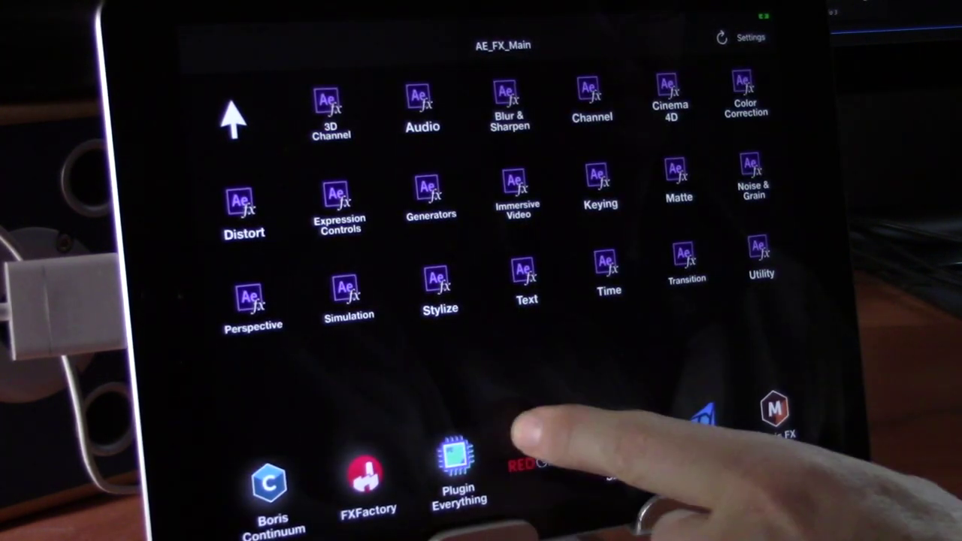
pyautogui.click(526, 457)
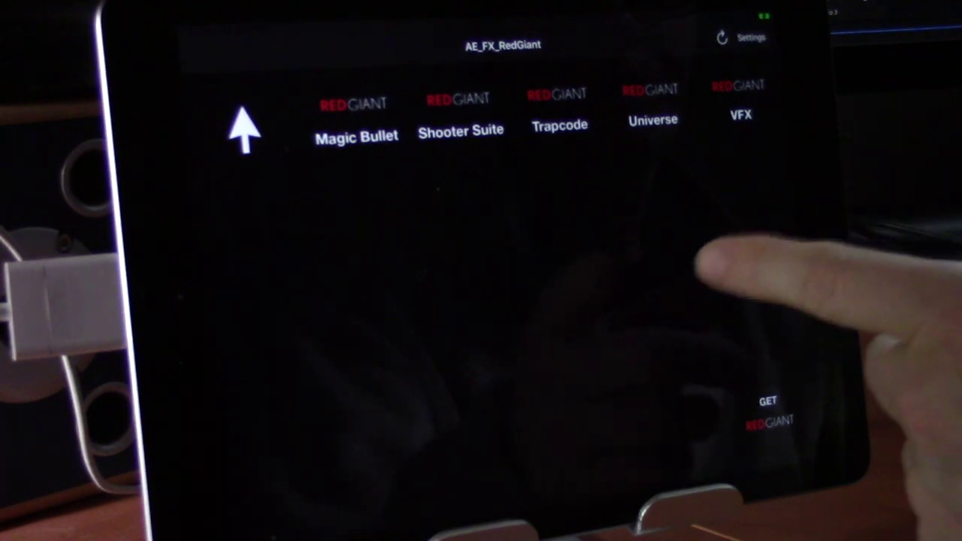
pyautogui.click(244, 129)
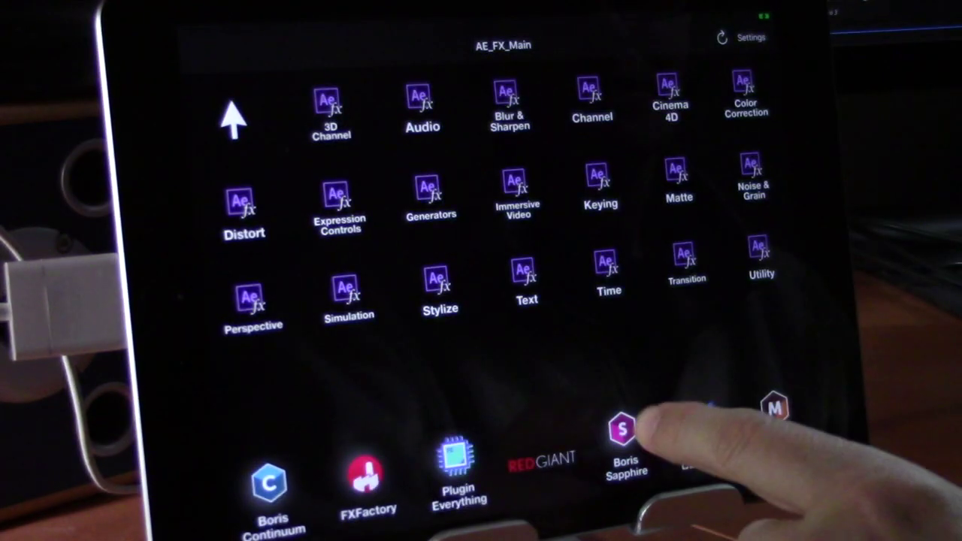
# Step: View the Render effects of Boris Sapphire and return to the AE_FX_Main page
pyautogui.click(632, 424)
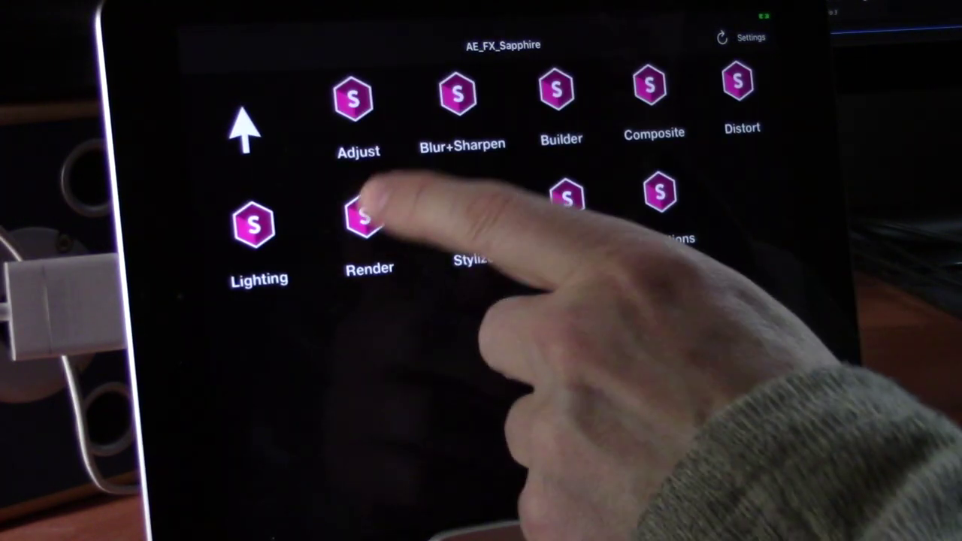
pyautogui.click(365, 216)
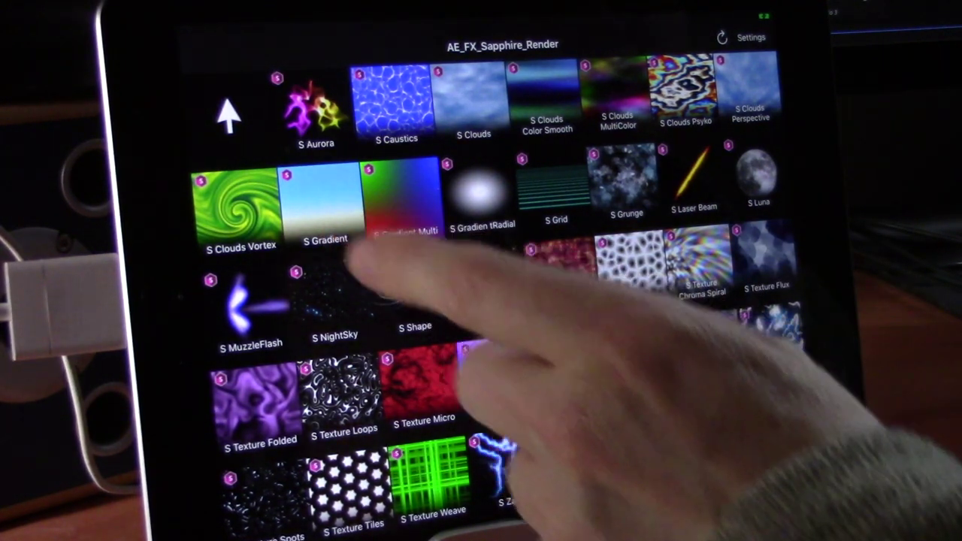
pyautogui.click(228, 115)
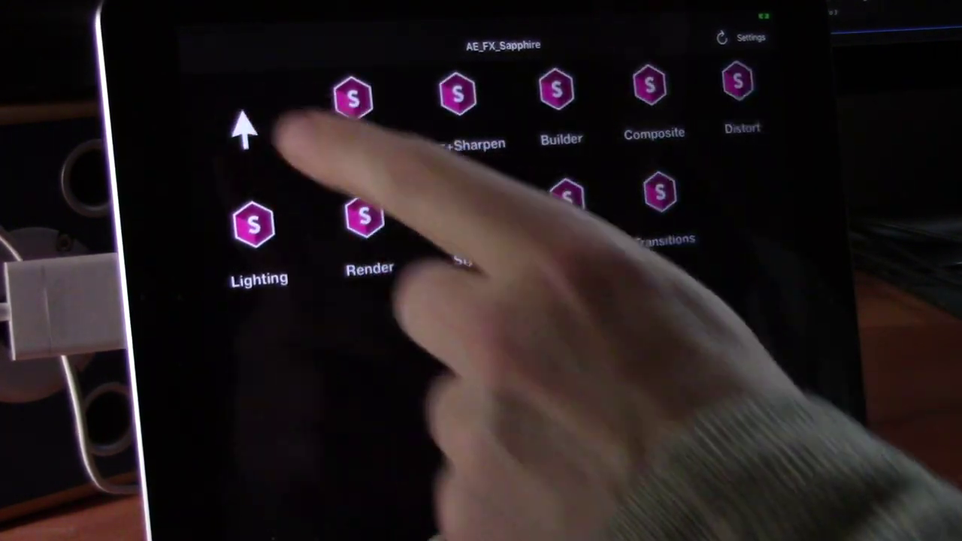
pyautogui.click(244, 129)
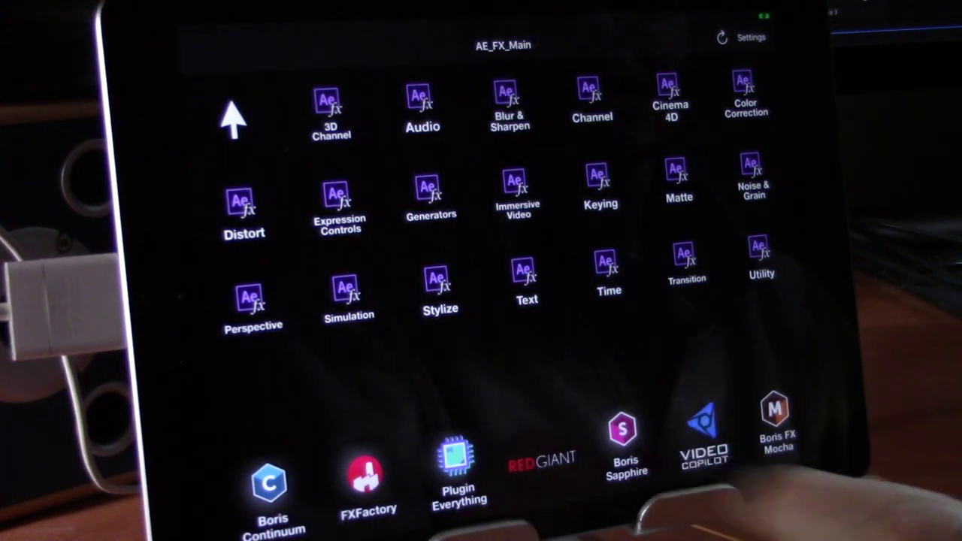
# Step: View the Video Copilot and Boris FX Mocha effect pages, returning to AE_FX_Main after each
pyautogui.click(701, 425)
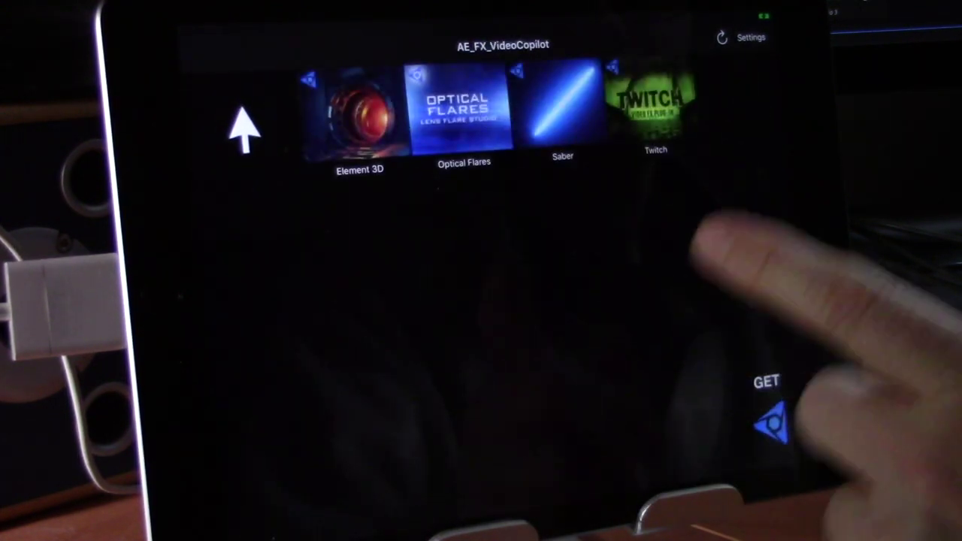
pyautogui.click(233, 119)
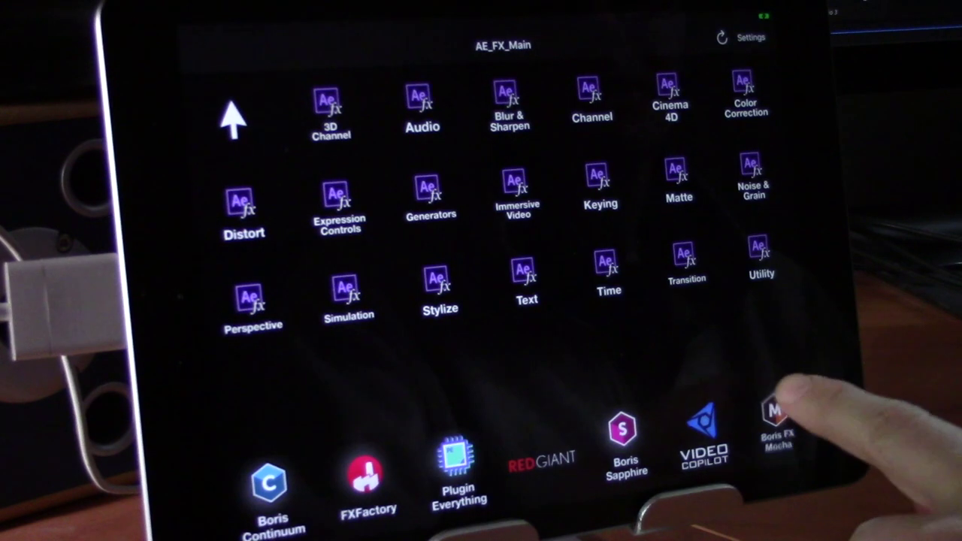
pyautogui.click(774, 412)
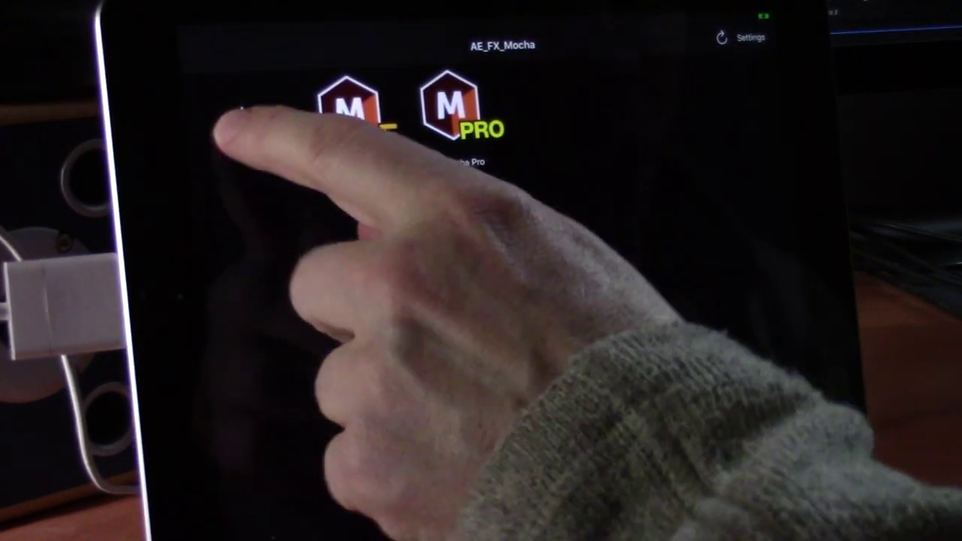
pyautogui.click(233, 120)
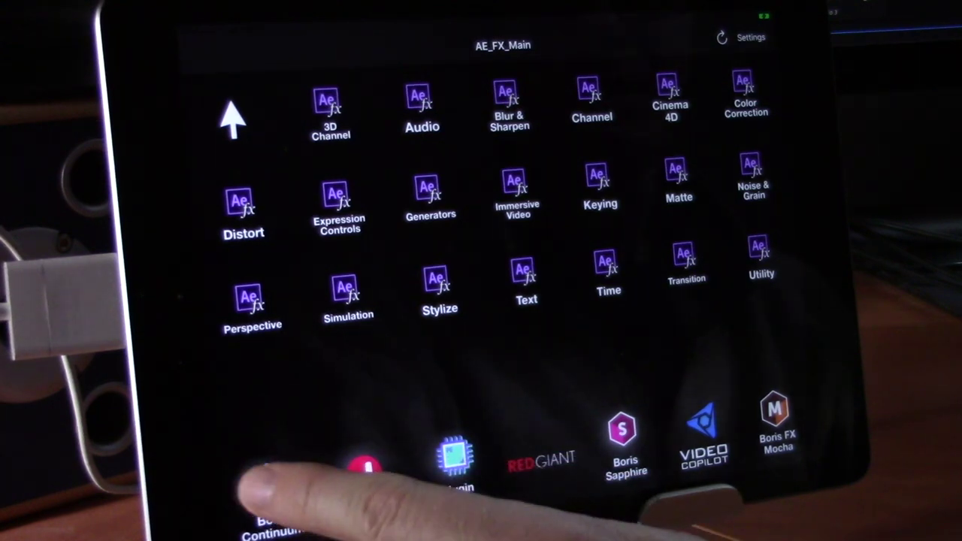
# Step: View the Boris Continuum Transitions page and go back to AE_FX_Main
pyautogui.click(259, 481)
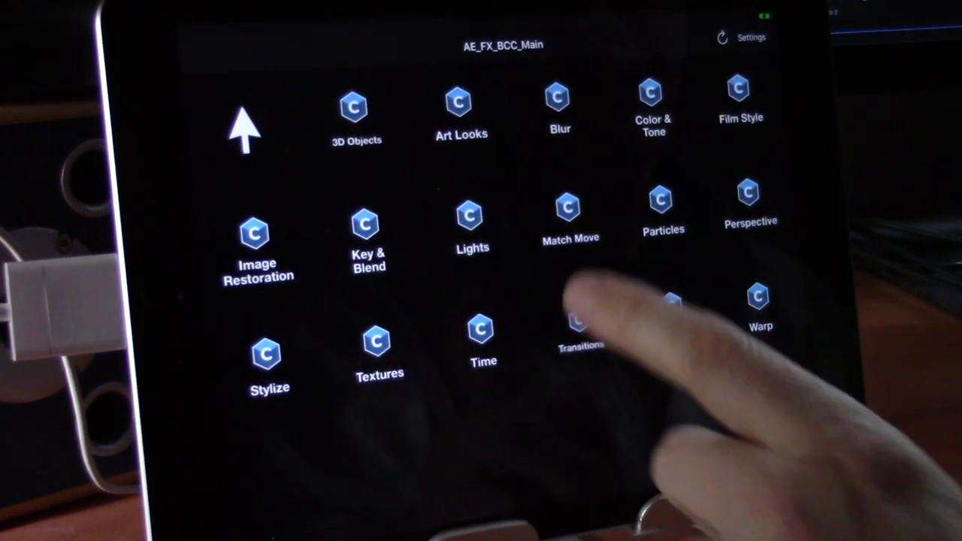
pyautogui.click(579, 323)
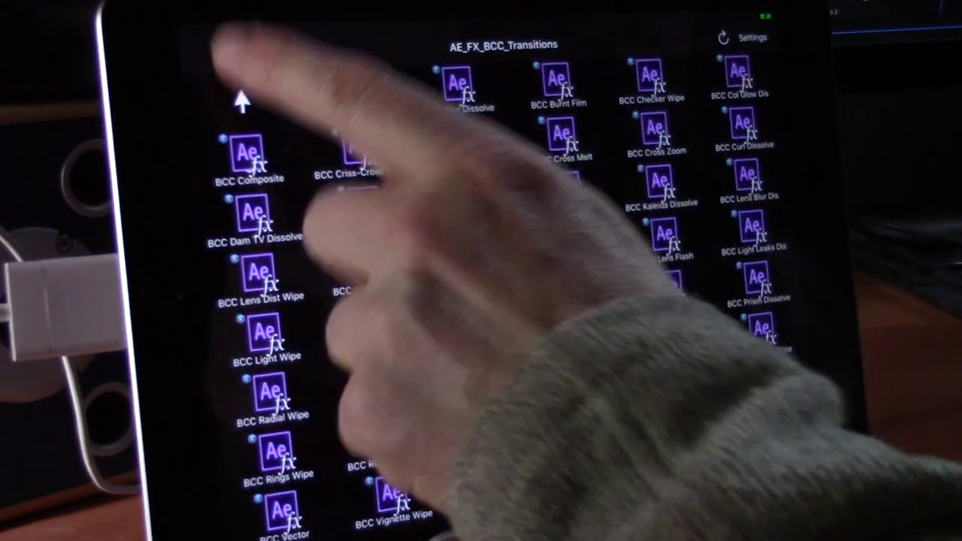
pyautogui.click(241, 99)
pyautogui.click(240, 124)
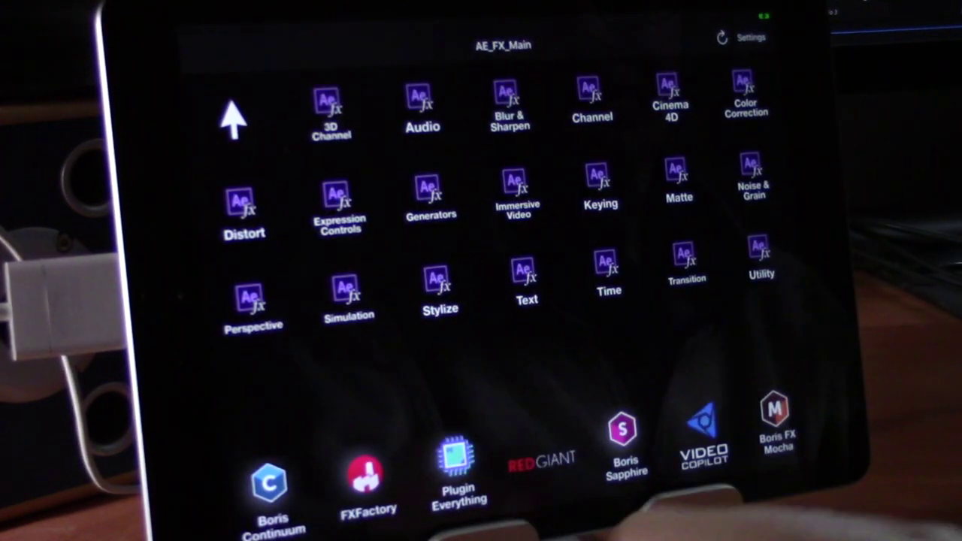
# Step: View the transitions of Red Giant Universe and go back up through the pages to AE_FX_Main
pyautogui.click(537, 463)
pyautogui.click(651, 105)
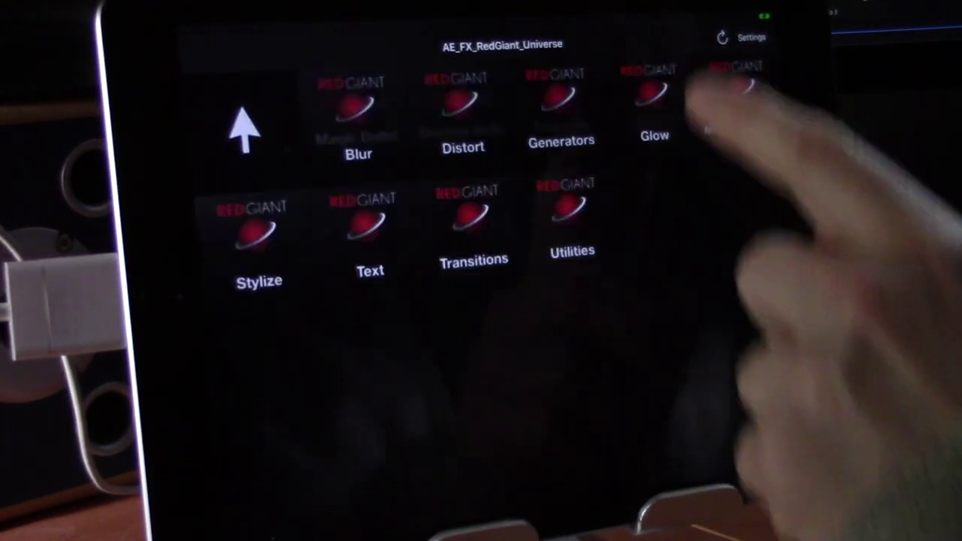
pyautogui.click(474, 222)
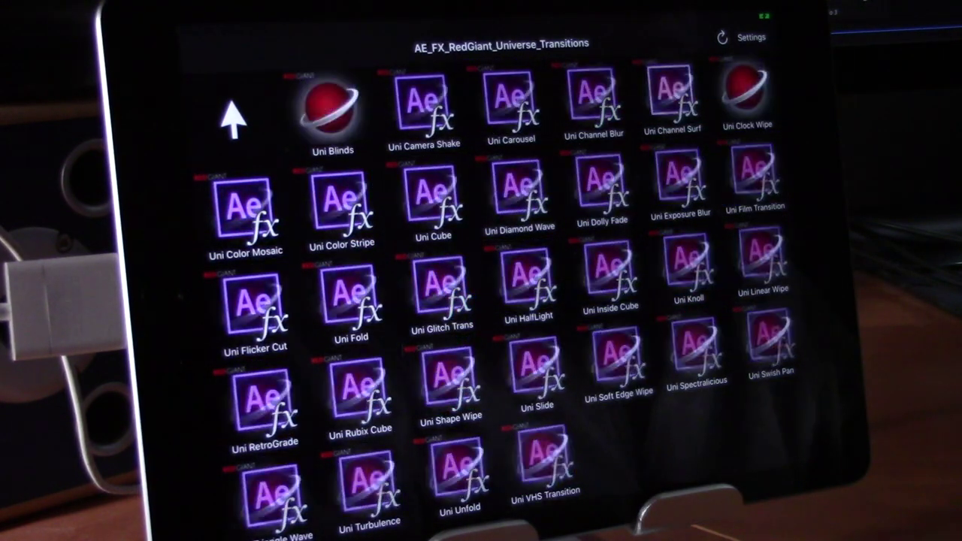
pyautogui.click(526, 286)
pyautogui.click(237, 120)
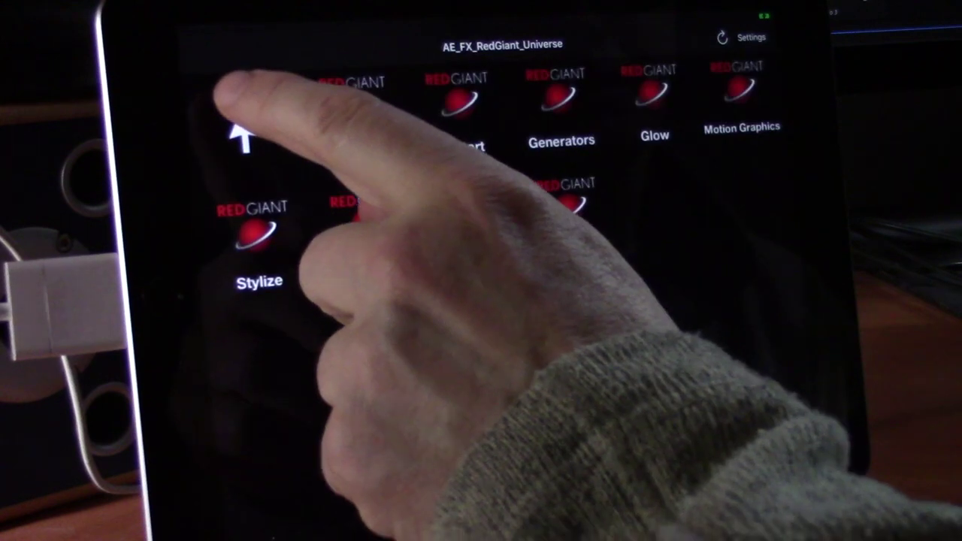
pyautogui.click(239, 120)
pyautogui.click(237, 119)
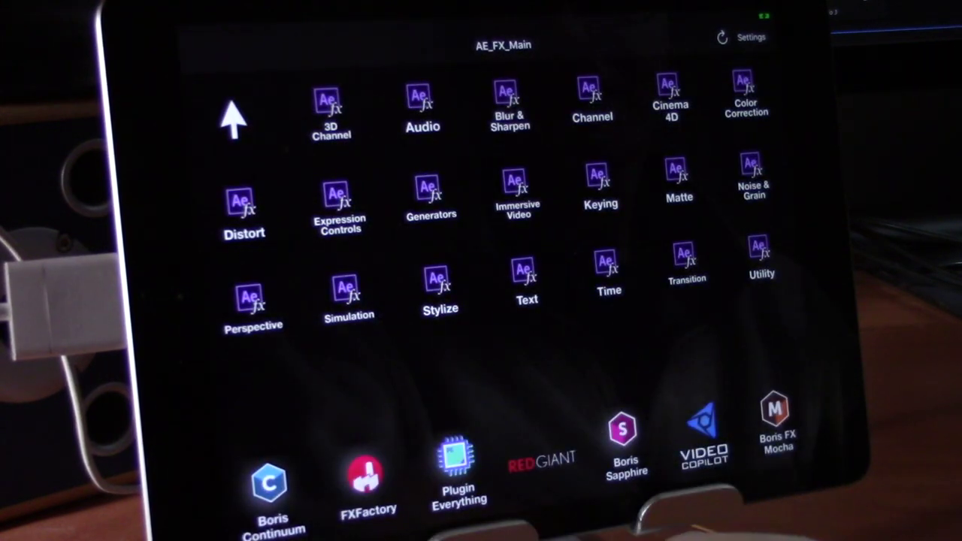
# Step: View the FXFactory Transitions page and go back up from it
pyautogui.click(363, 475)
pyautogui.click(659, 205)
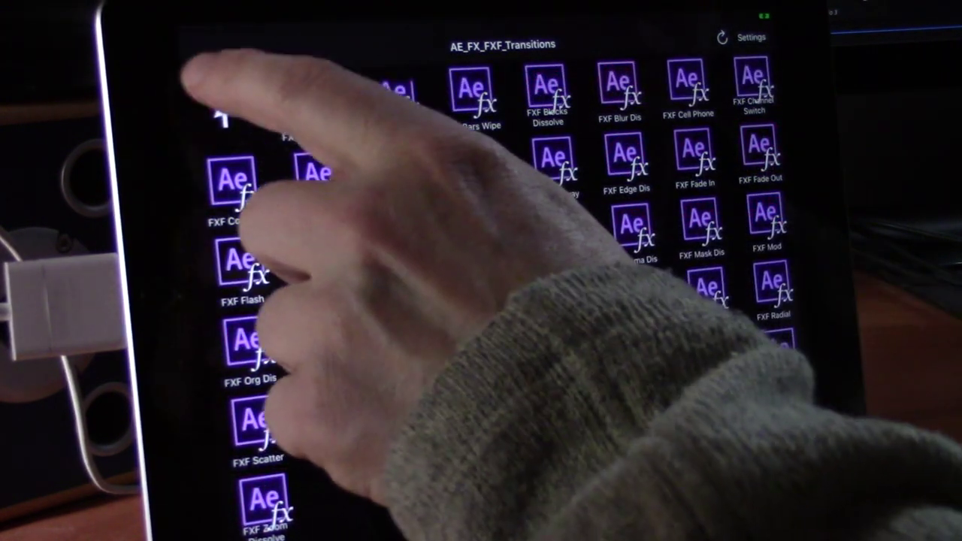
pyautogui.click(224, 111)
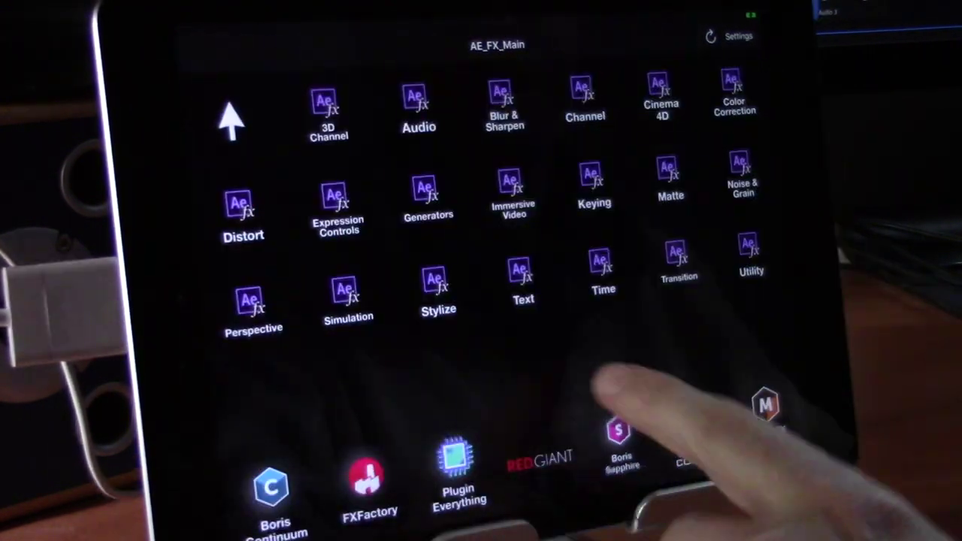
# Step: View both pages of Boris Sapphire transitions and go back up from them
pyautogui.click(618, 430)
pyautogui.click(648, 197)
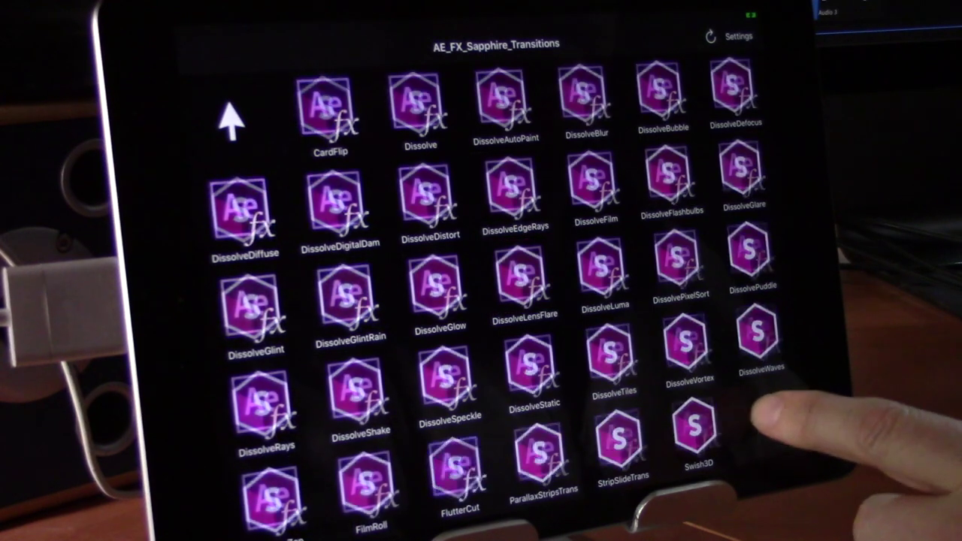
pyautogui.click(766, 421)
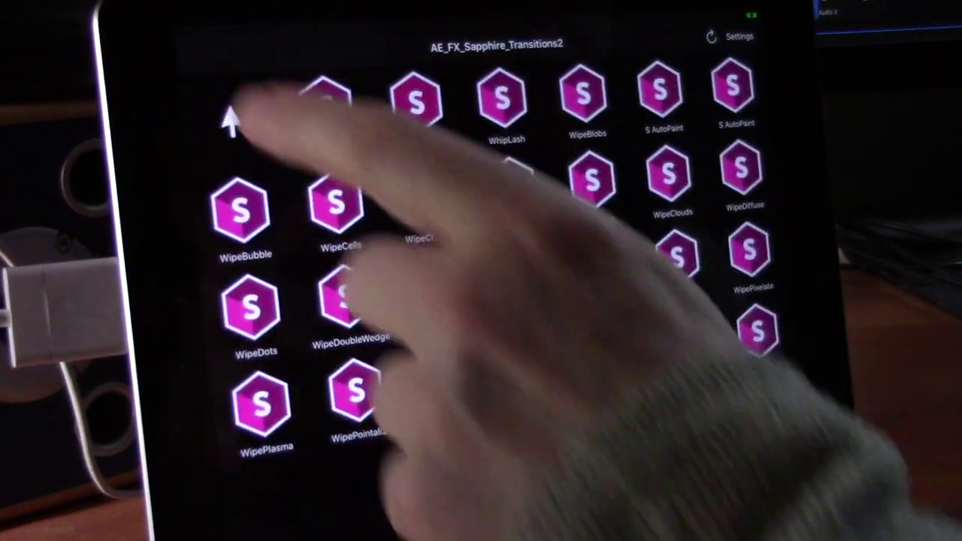
pyautogui.click(229, 121)
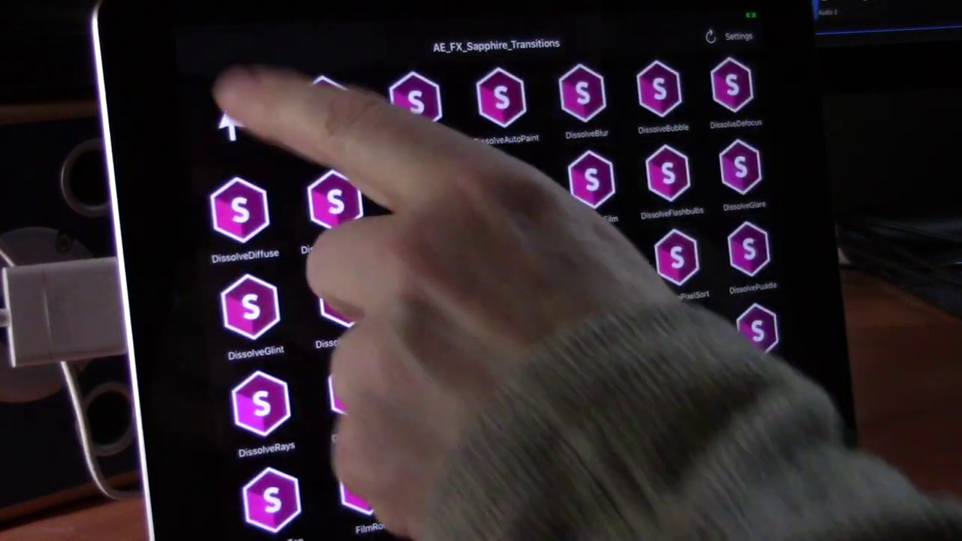
pyautogui.click(229, 120)
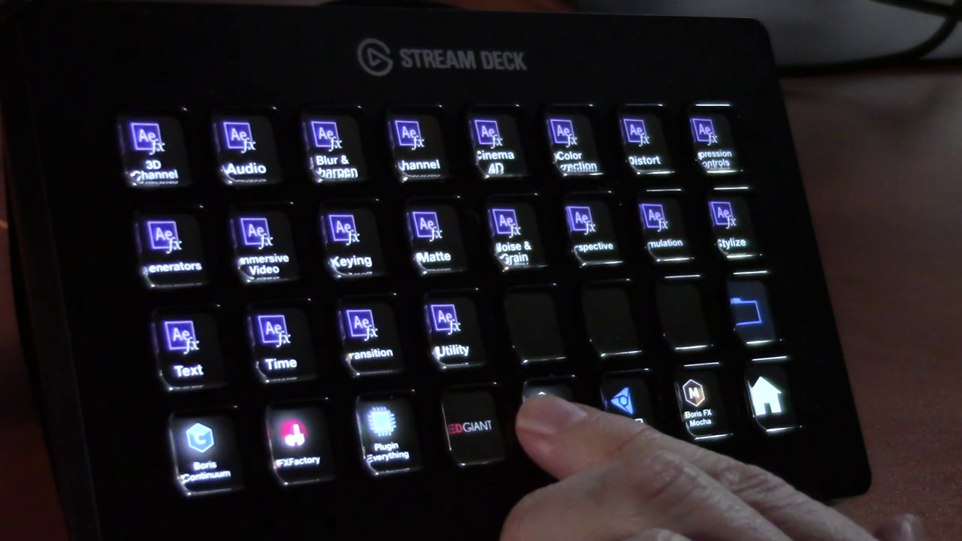
# Step: On the Stream Deck, open the Boris Sapphire folder and its Transitions folder
pyautogui.click(551, 417)
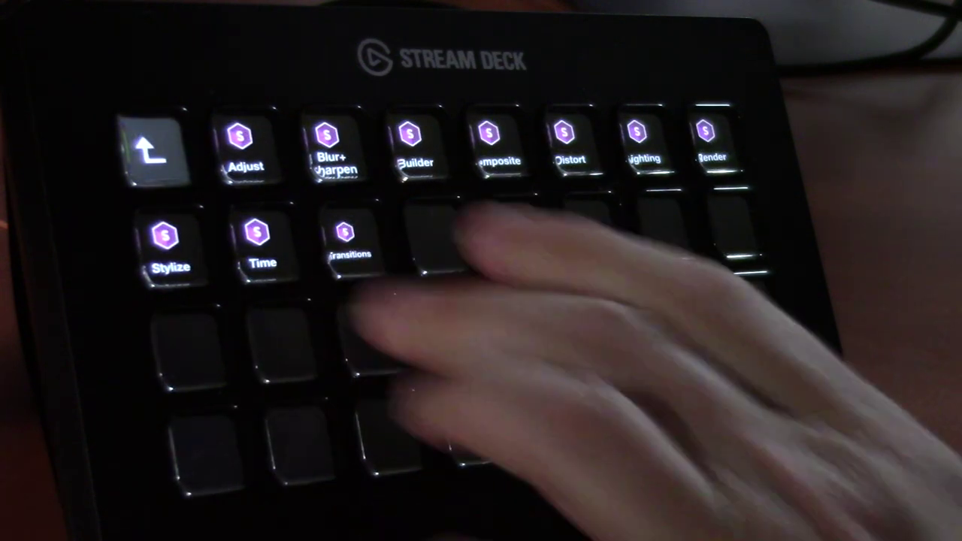
pyautogui.click(353, 248)
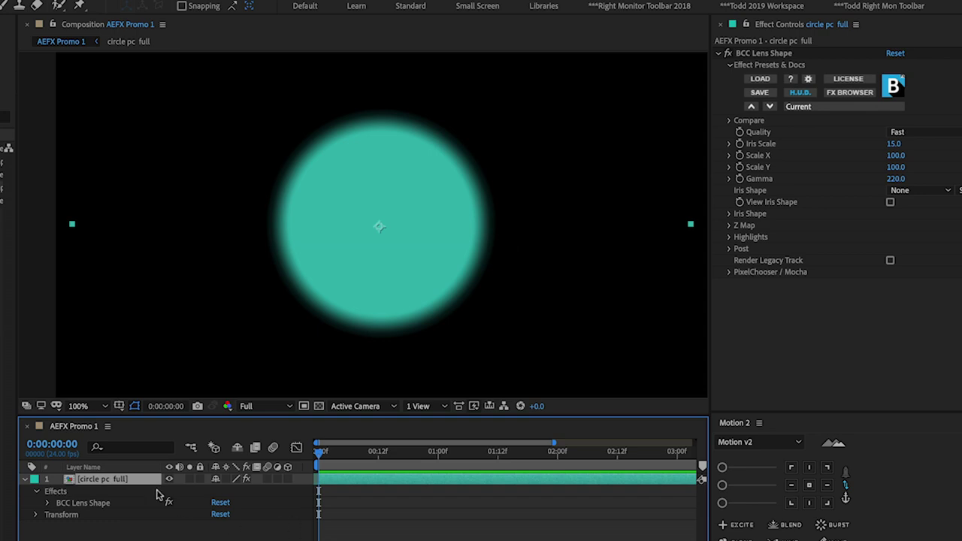
# Step: In After Effects, apply CC Bender to the circle pc full layer and set its Amount to 63.0
pyautogui.press('F3')
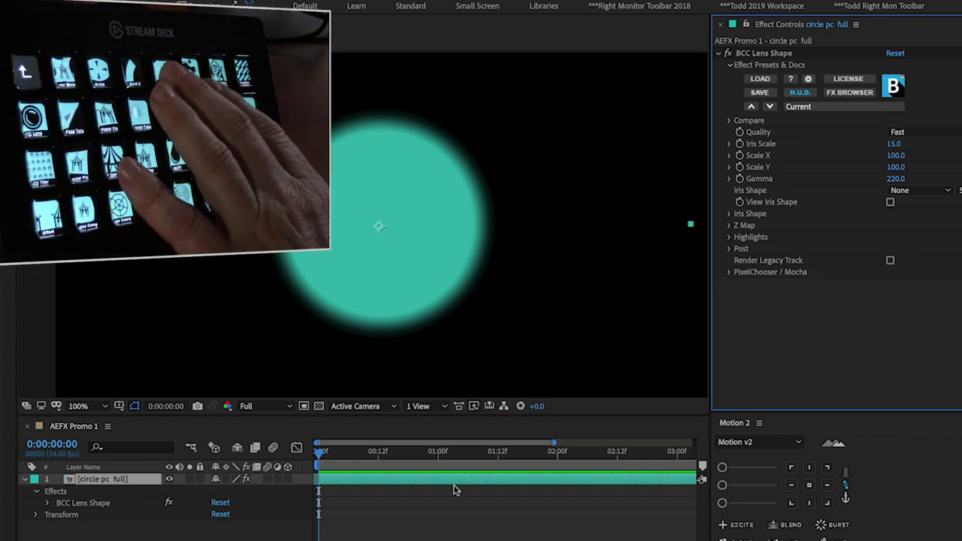
pyautogui.hotkey('ctrl', 'space')
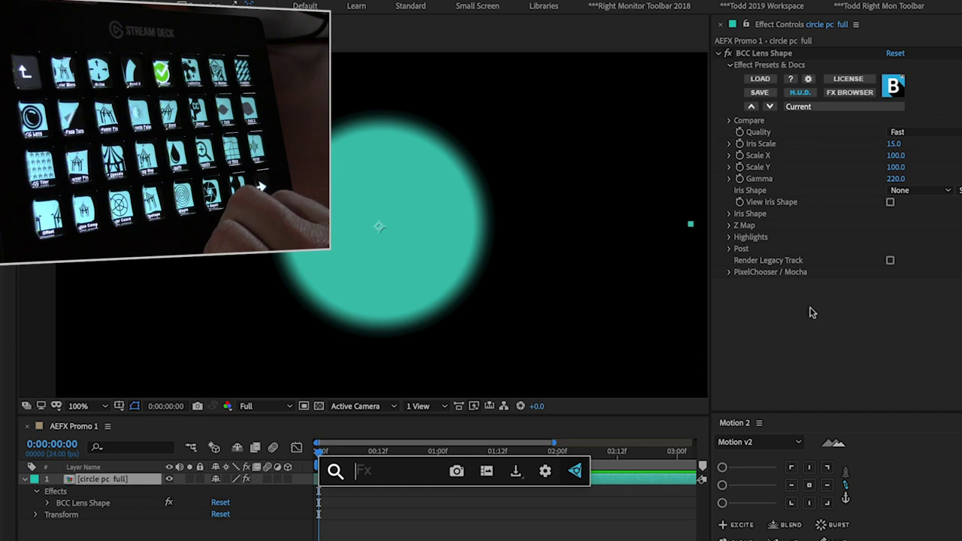
pyautogui.press('Return')
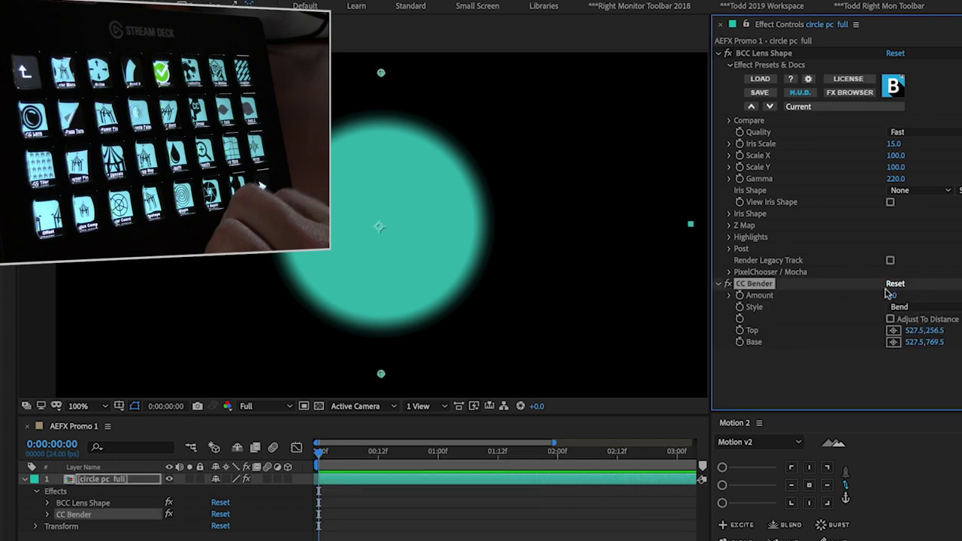
pyautogui.moveTo(891, 294); pyautogui.dragTo(902, 349)
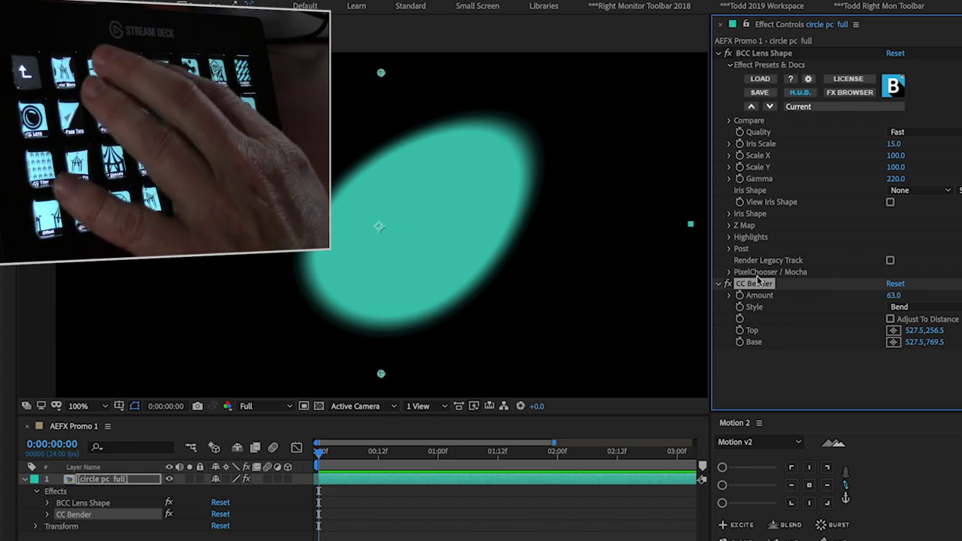
# Step: Add the Bulge effect to the circle pc full layer
pyautogui.hotkey('ctrl', 'space')
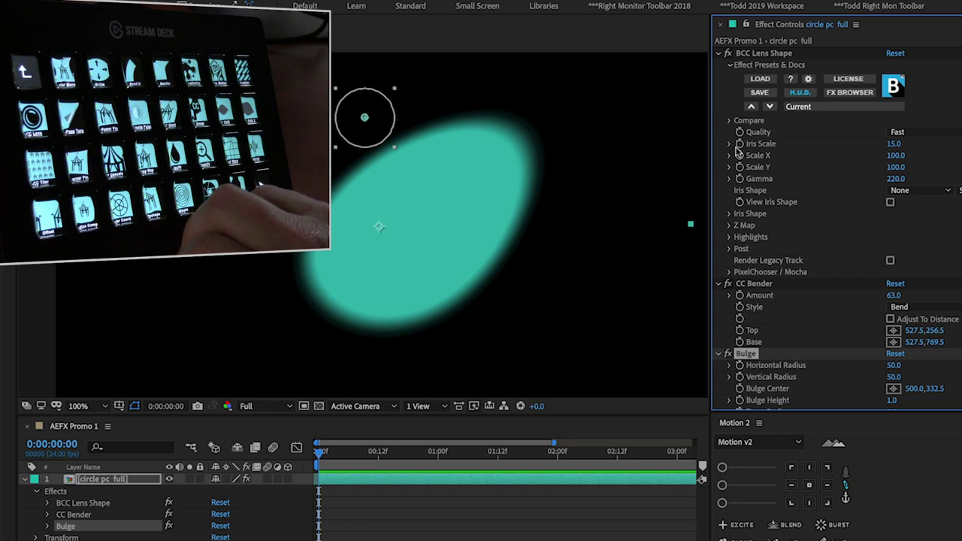
# Step: Collapse the BCC Lens Shape and CC Bender settings and add the Deep Glow effect to the circle pc full layer
pyautogui.click(719, 54)
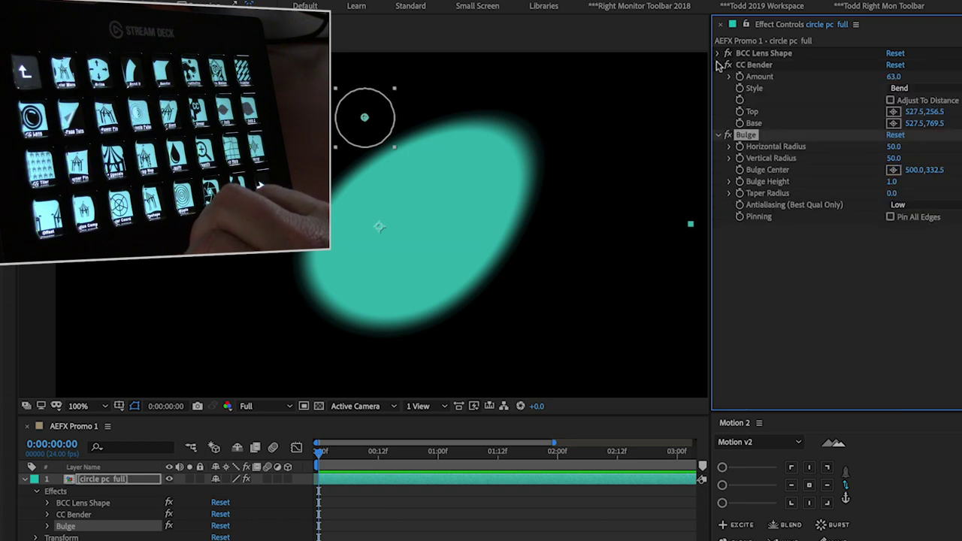
pyautogui.click(717, 66)
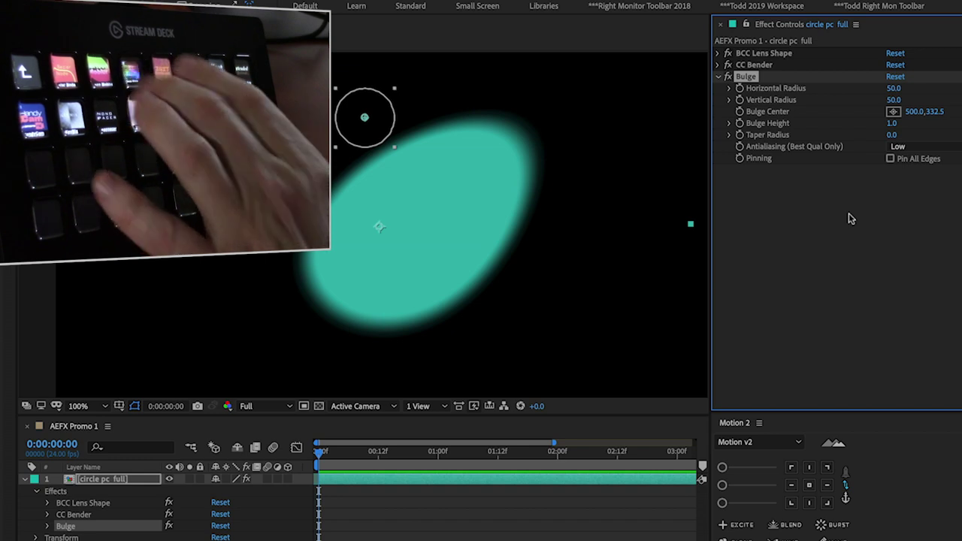
pyautogui.hotkey('ctrl', 'space')
pyautogui.write('deep glow')
pyautogui.press('Return')
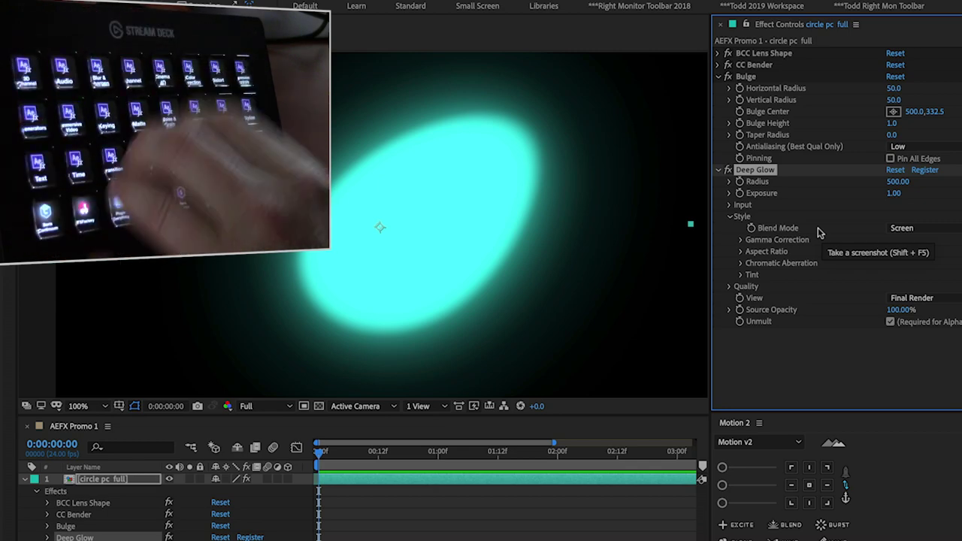
pyautogui.press('Escape')
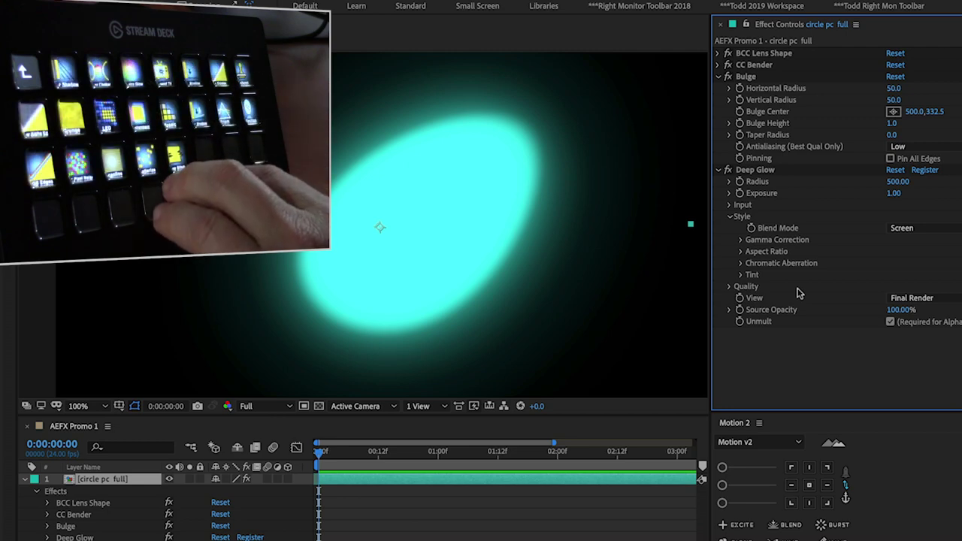
# Step: Apply the BCC LED effect to the circle pc full layer
pyautogui.hotkey('ctrl', 'space')
pyautogui.write('BCC LED')
pyautogui.press('Return')
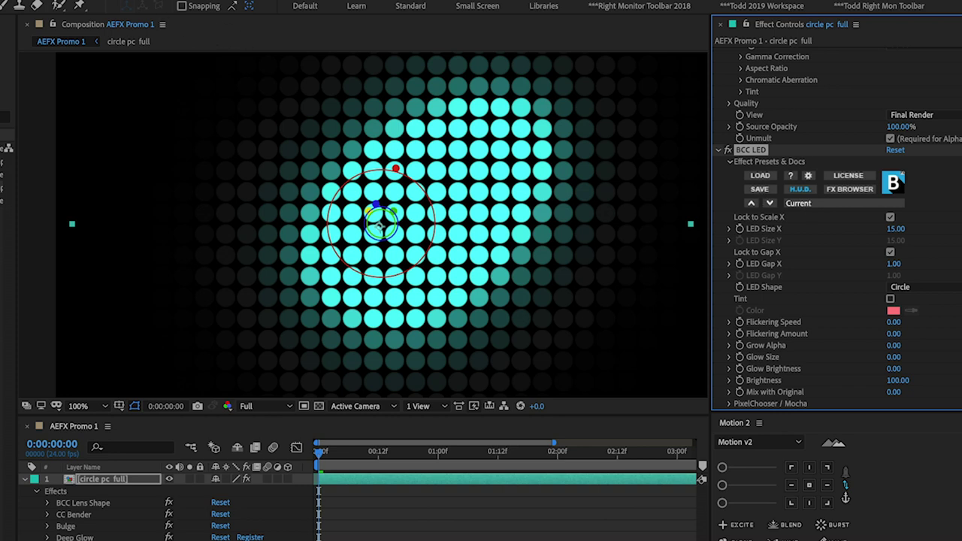
pyautogui.click(83, 0)
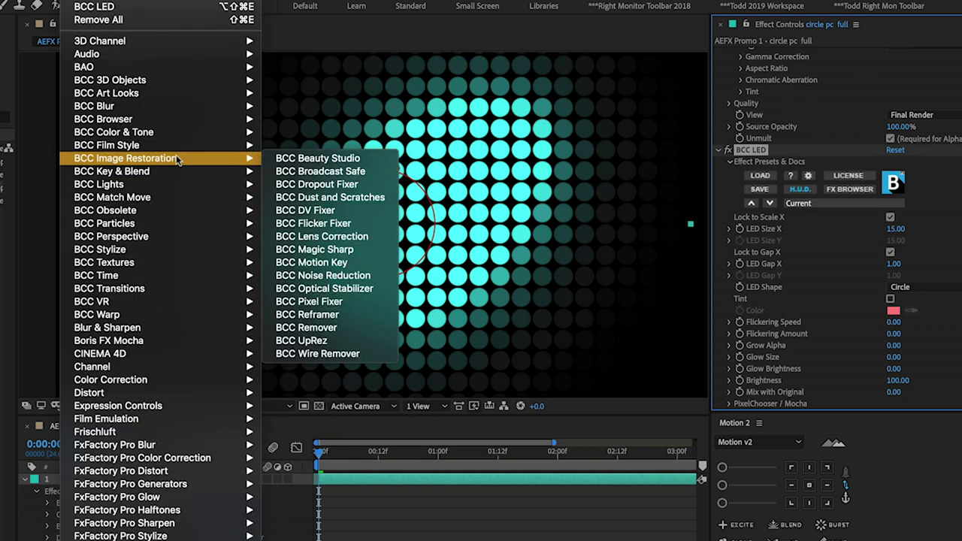
pyautogui.click(644, 38)
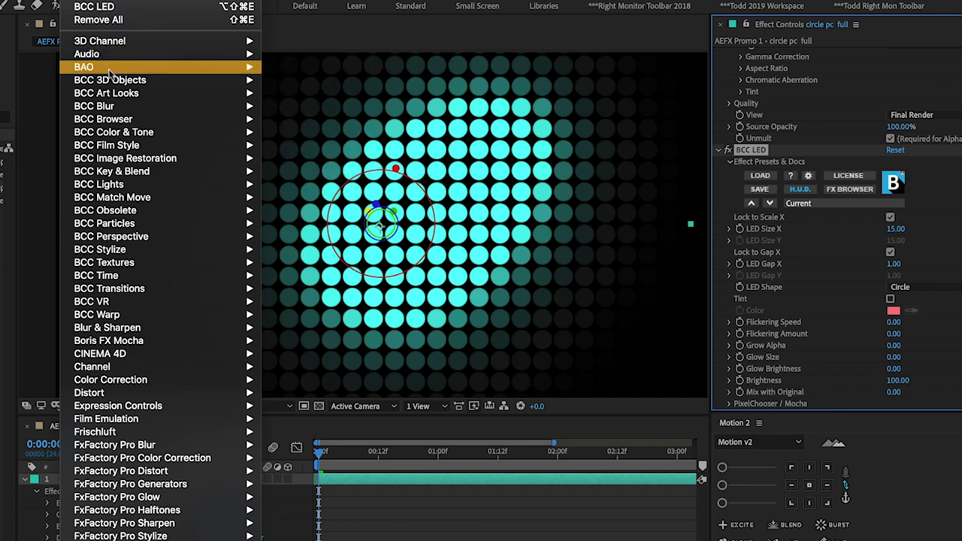
pyautogui.moveTo(132, 60)
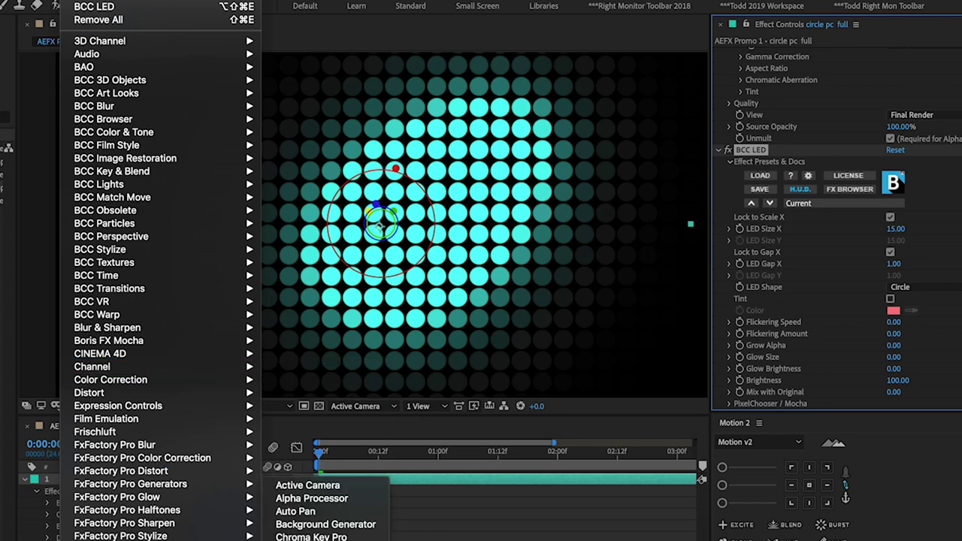
pyautogui.press('Escape')
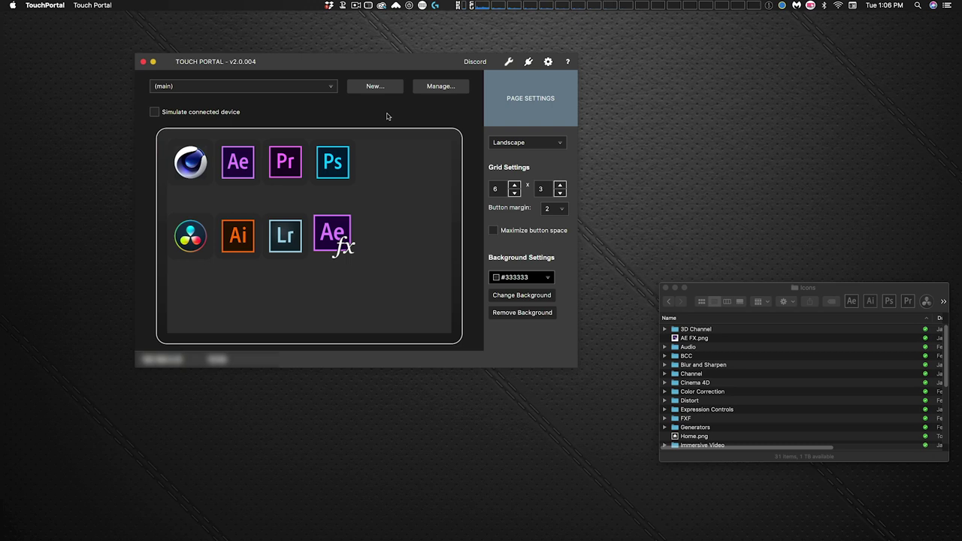
# Step: In Touch Portal, create a new page named AE_FX_Blurs_Glows and set its button grid to 6 x 4
pyautogui.click(375, 85)
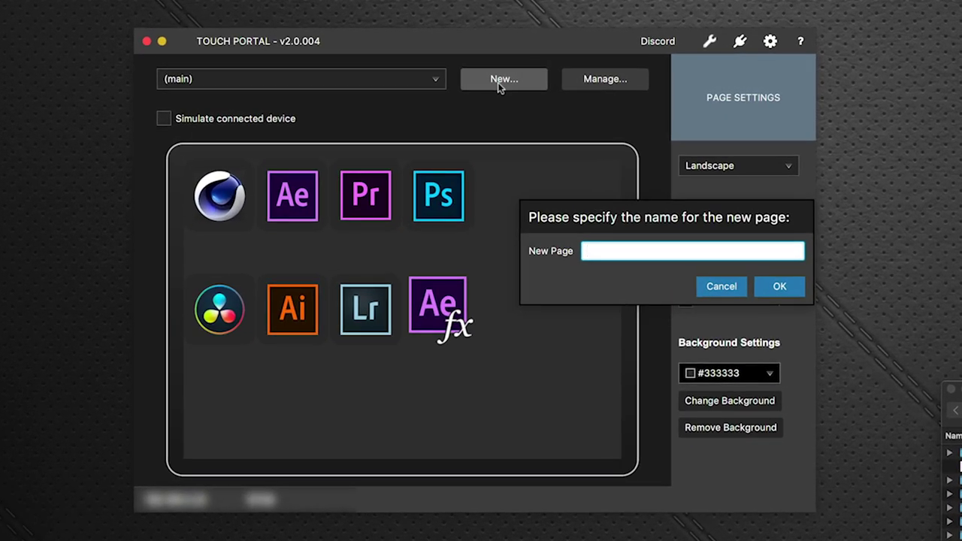
pyautogui.write('AE_FX_Blurs_Glows')
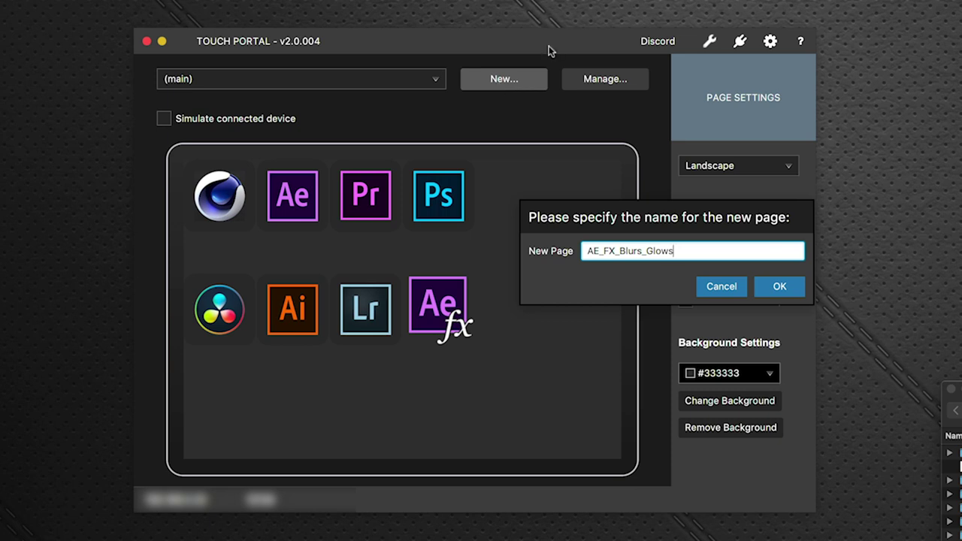
pyautogui.click(791, 291)
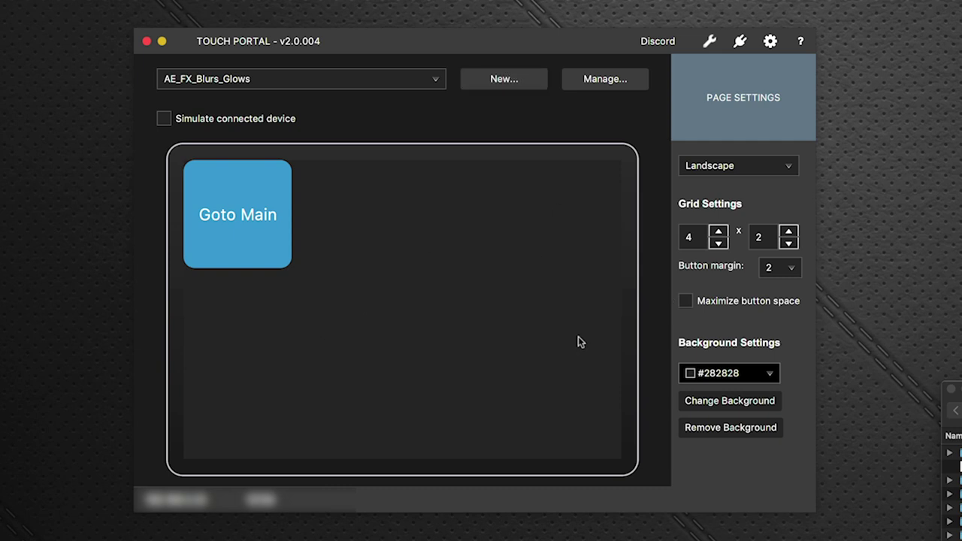
pyautogui.click(719, 232)
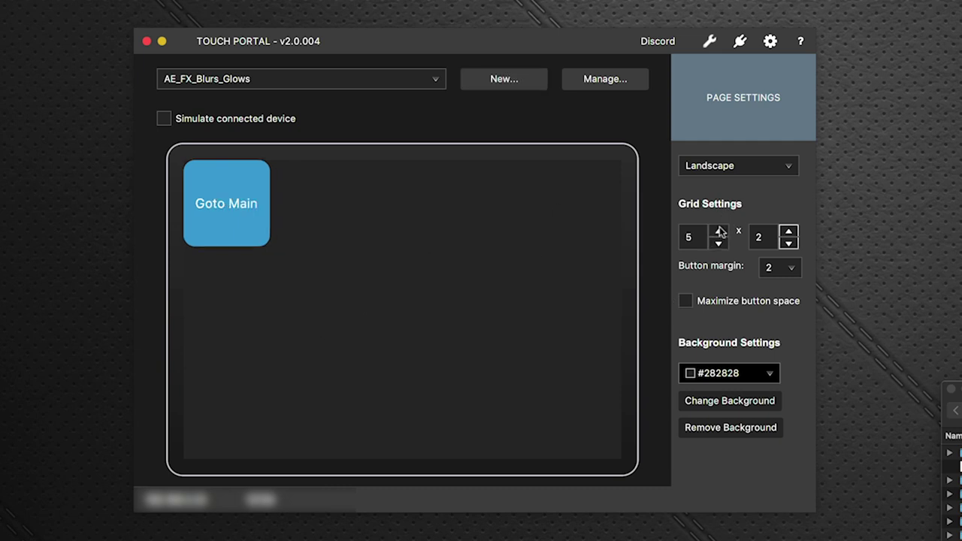
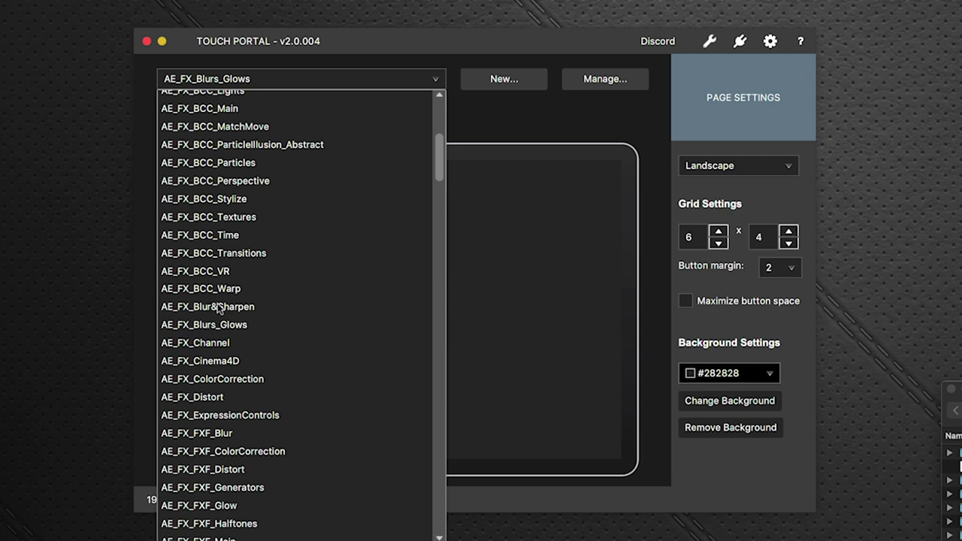
# Step: On the AE_FX_Blur&Sharpen page, enable Maximize button space and multi-select and copy the Gaussian Blur, Radial Blur and Camera Lens Blur buttons
pyautogui.click(217, 306)
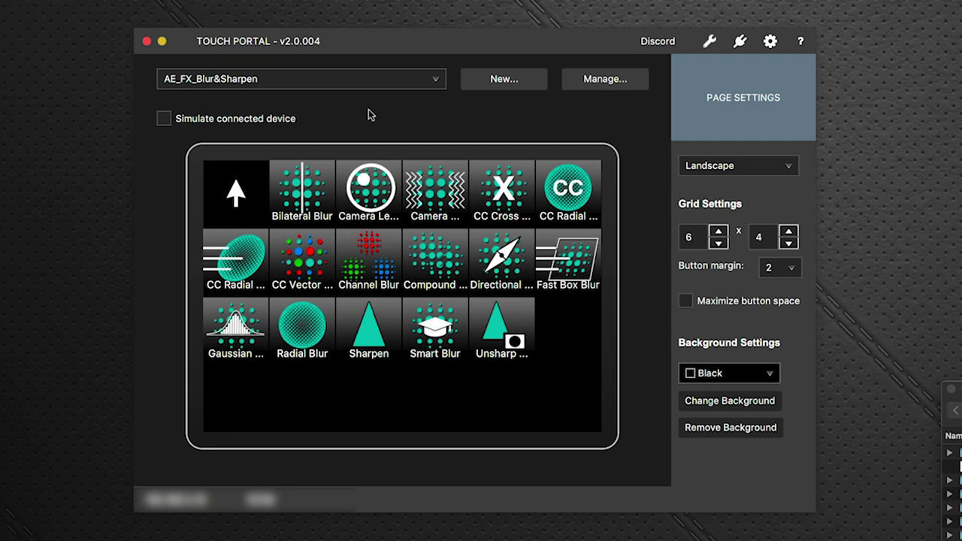
pyautogui.press('shift')
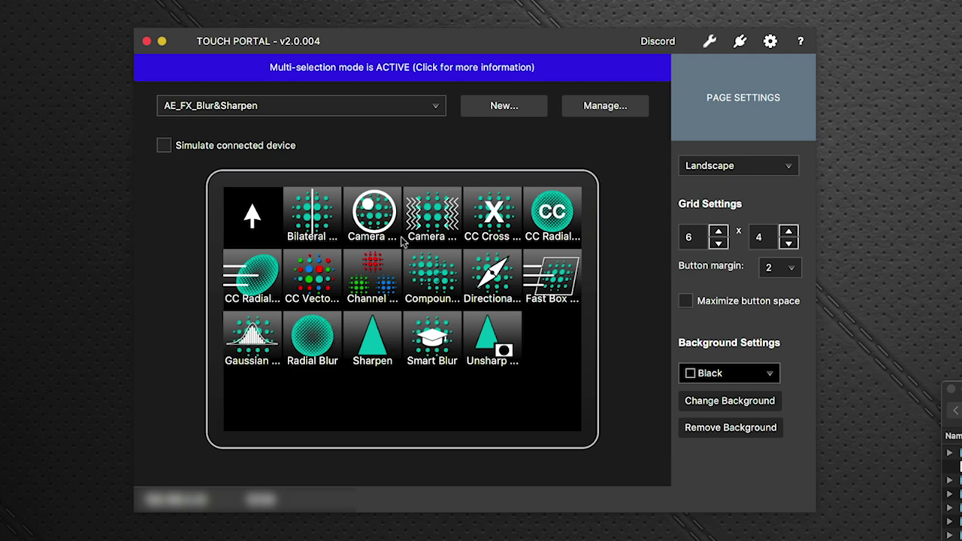
pyautogui.click(686, 302)
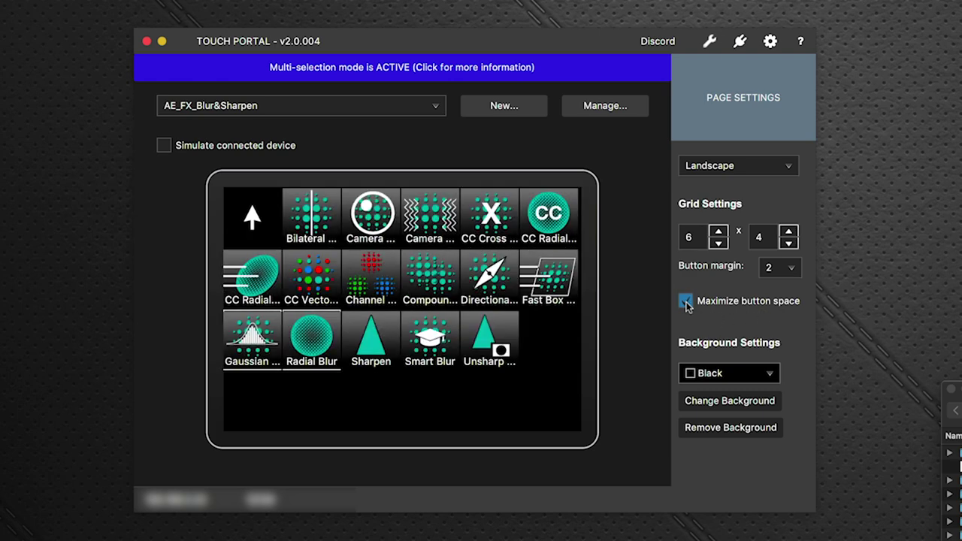
pyautogui.click(357, 229)
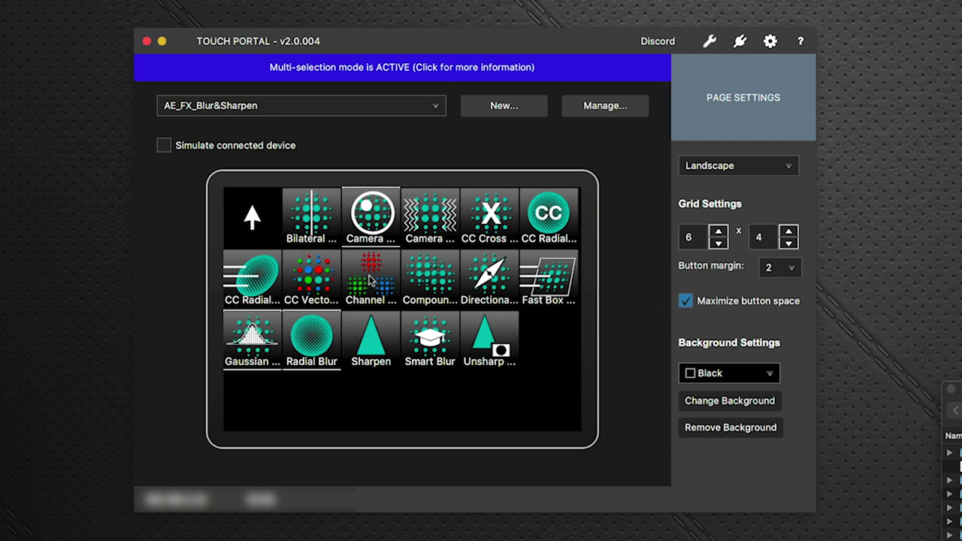
pyautogui.click(687, 301)
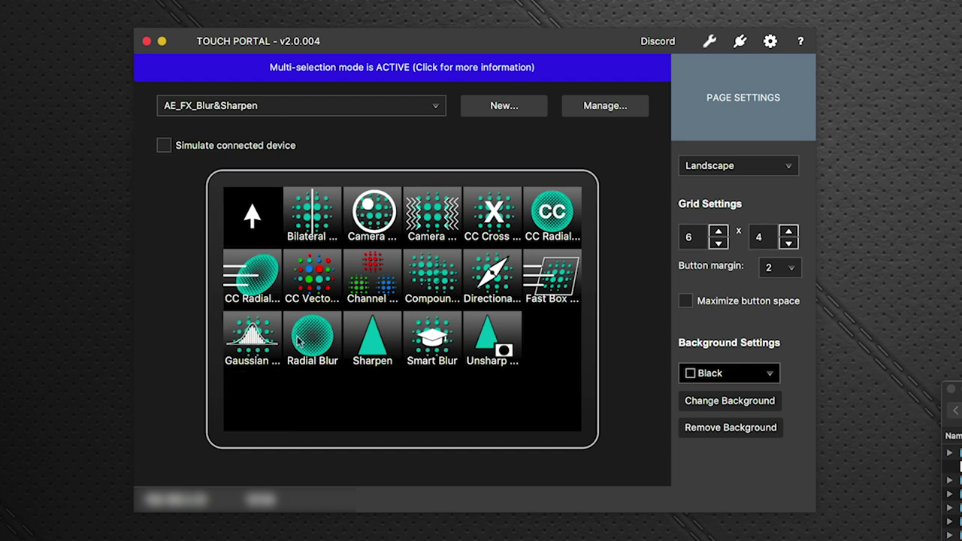
pyautogui.click(687, 301)
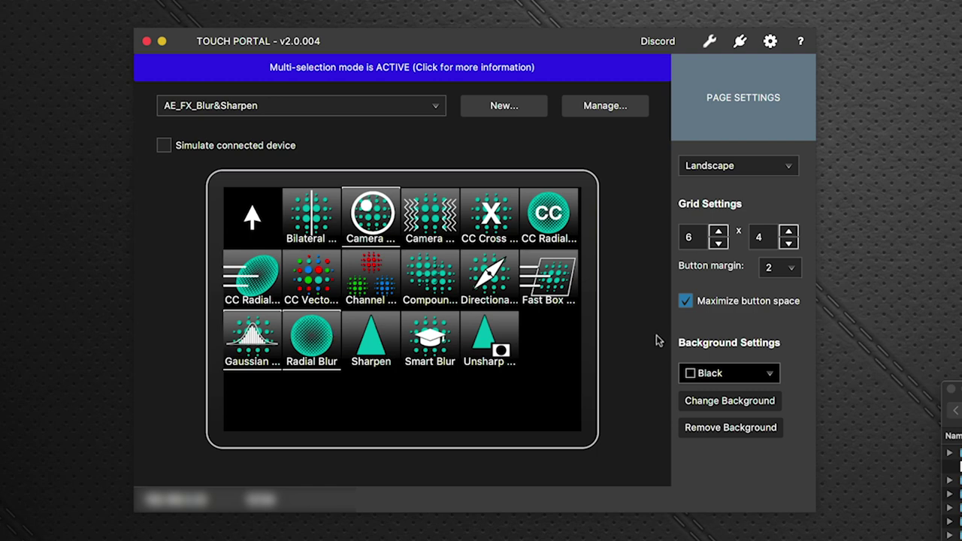
# Step: Switch back to the AE_FX_Blurs_Glows page
pyautogui.click(406, 108)
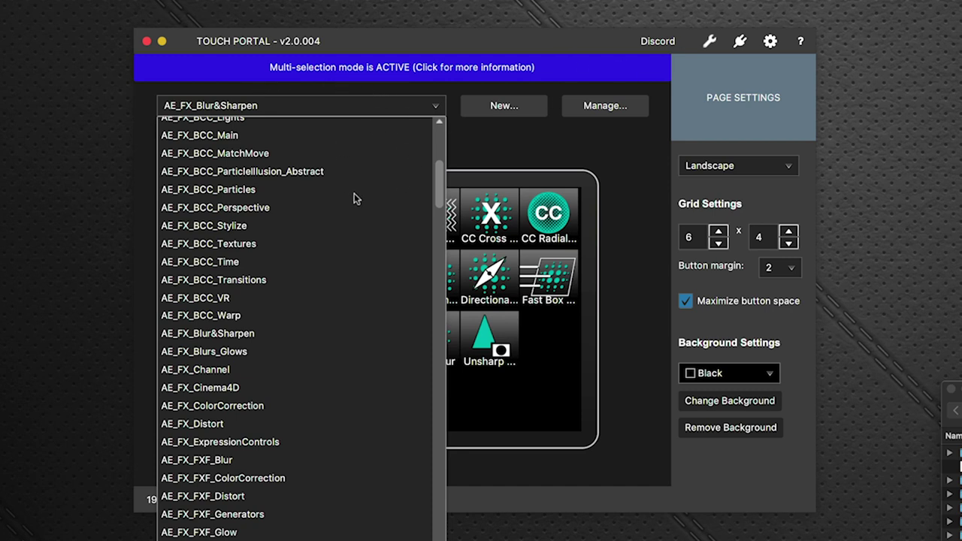
pyautogui.scroll(-3, 354, 196)
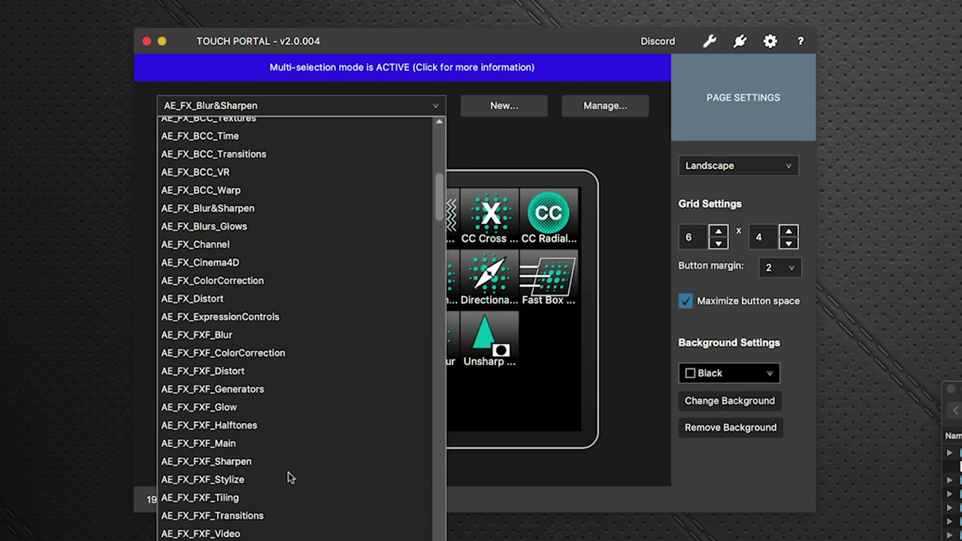
pyautogui.scroll(1, 300, 286)
pyautogui.click(257, 249)
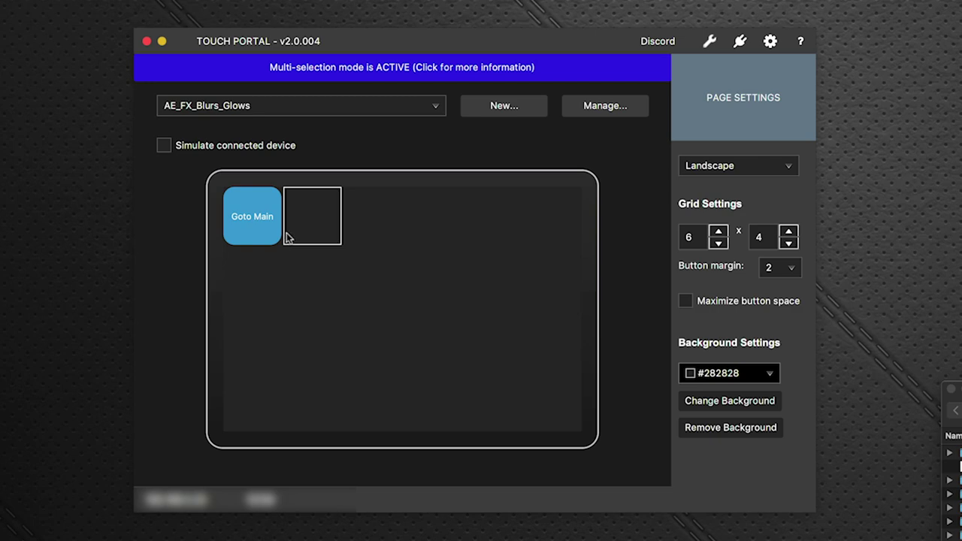
# Step: View the multi-select help for the copy and paste options, and close it
pyautogui.click(508, 70)
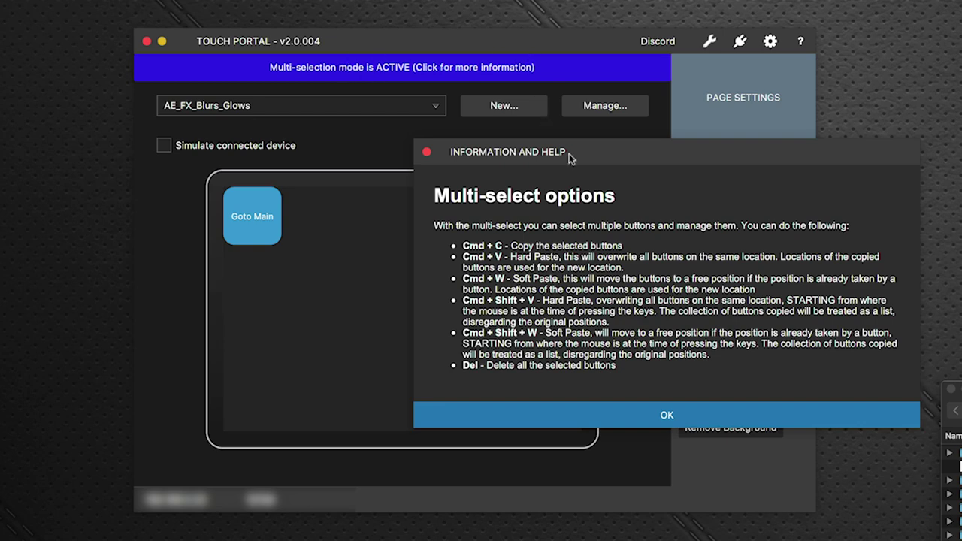
pyautogui.moveTo(569, 153); pyautogui.dragTo(961, 61)
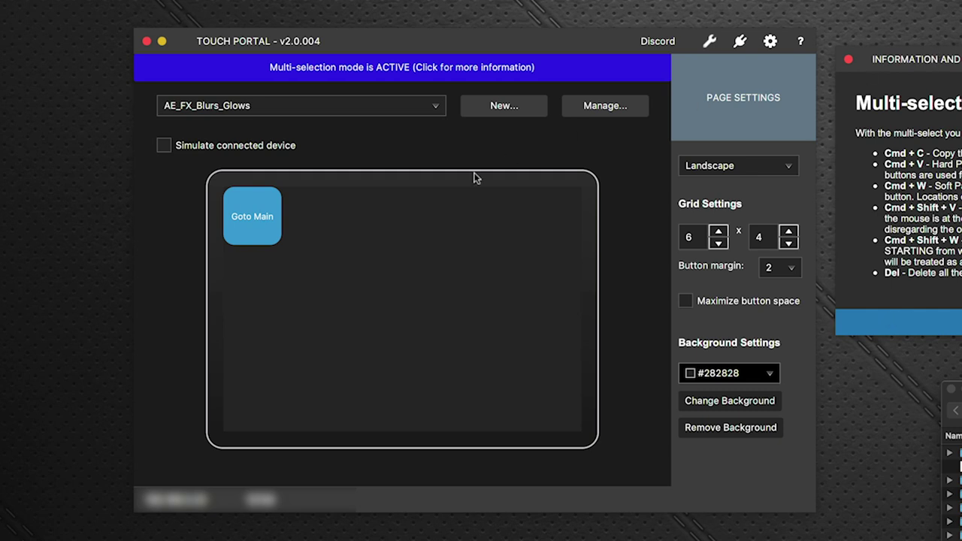
pyautogui.click(849, 60)
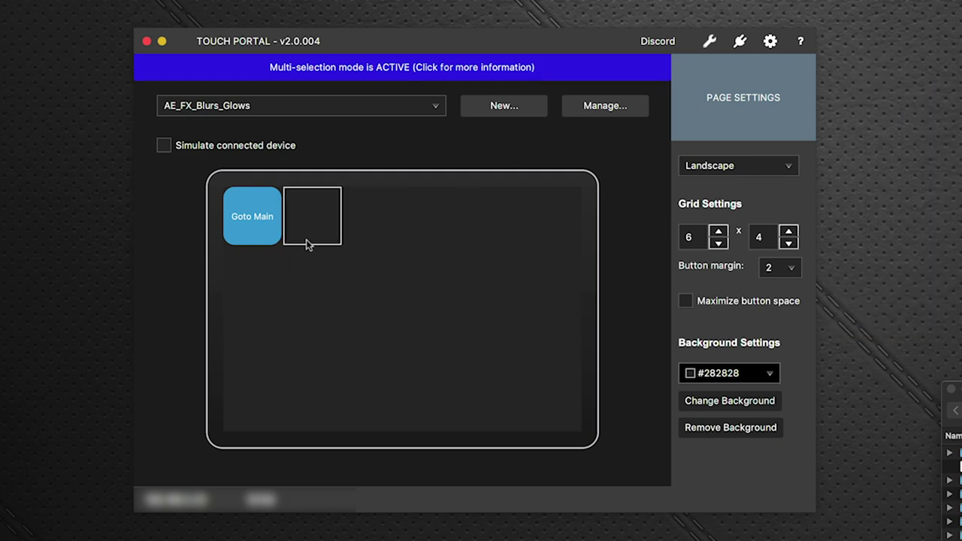
# Step: Paste the copied buttons and line up Camera Lens Blur, Gaussian Blur and Radial Blur beside Goto Main in the first row
pyautogui.press('super+v')
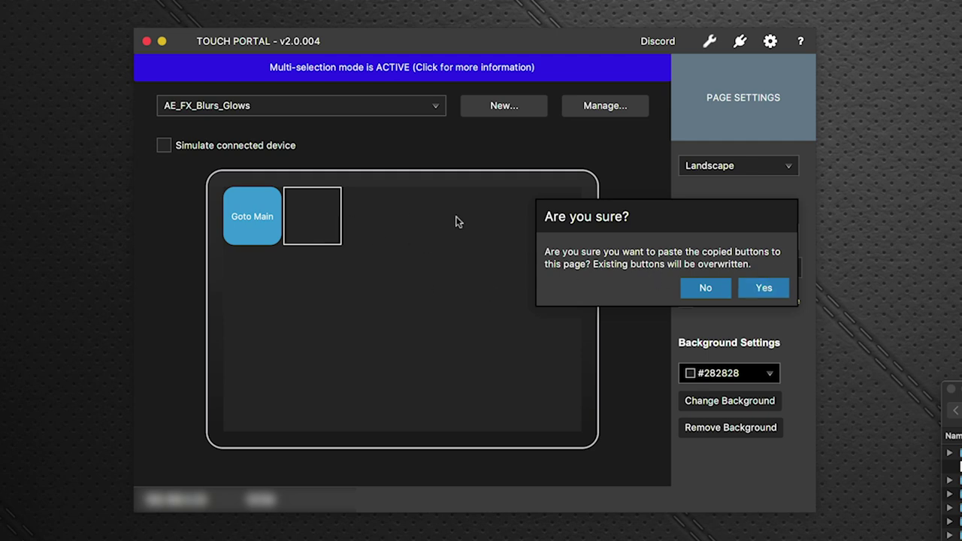
pyautogui.click(772, 293)
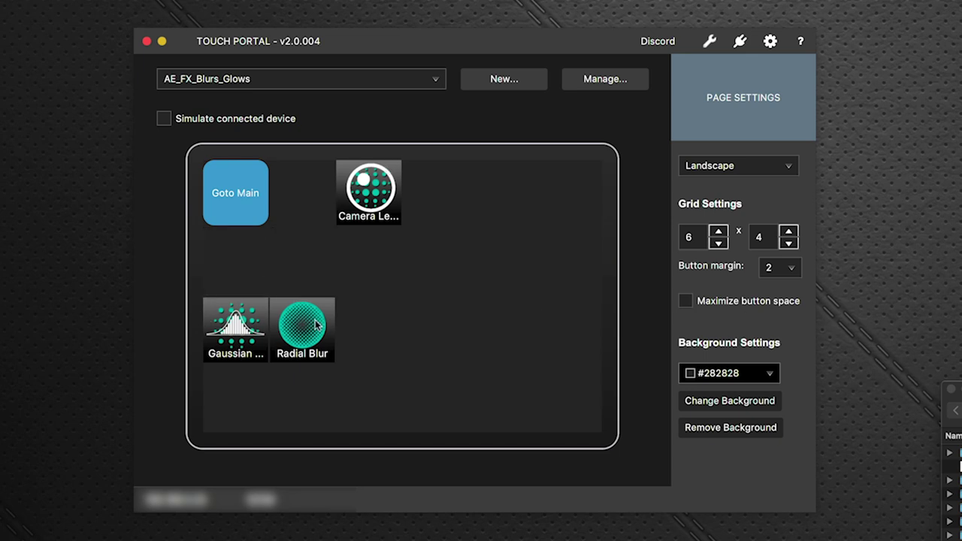
pyautogui.moveTo(363, 212); pyautogui.dragTo(326, 215)
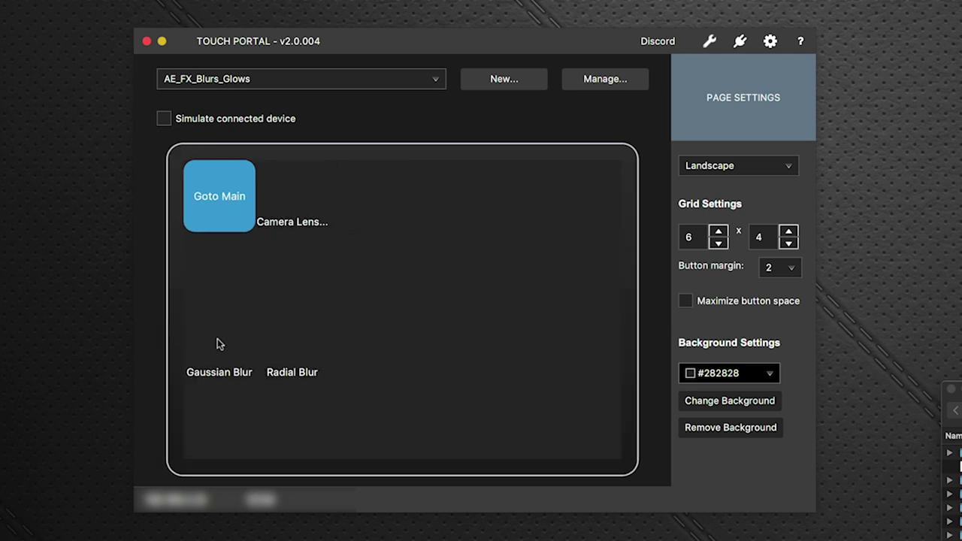
pyautogui.moveTo(214, 339); pyautogui.dragTo(376, 219)
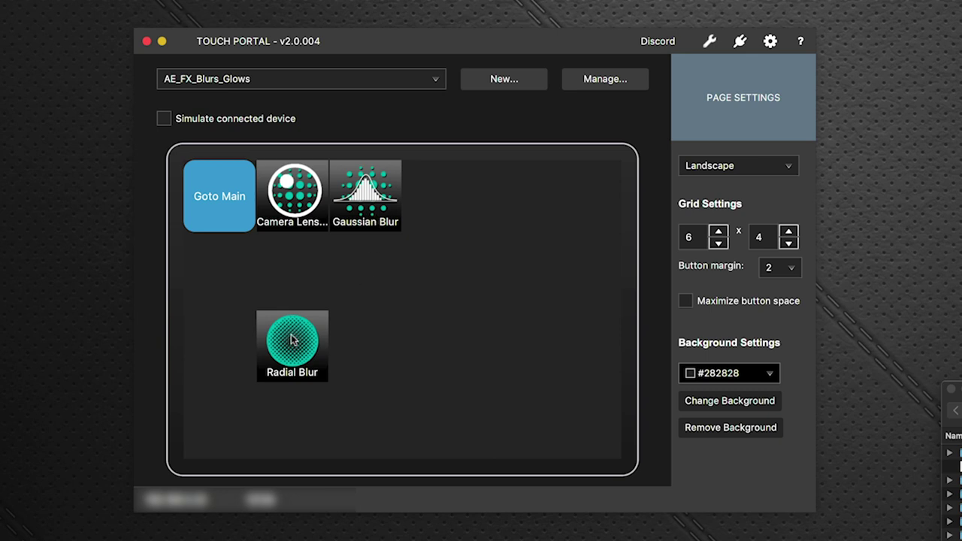
pyautogui.moveTo(294, 339); pyautogui.dragTo(453, 223)
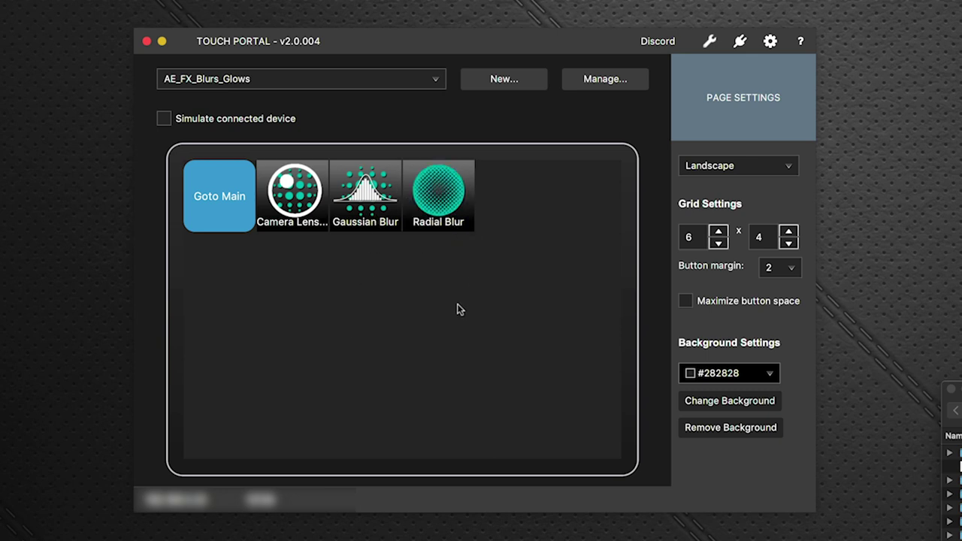
# Step: Switch from the AE_FX_Blurs_Glows page to the AE_FX_Stylize page
pyautogui.click(388, 83)
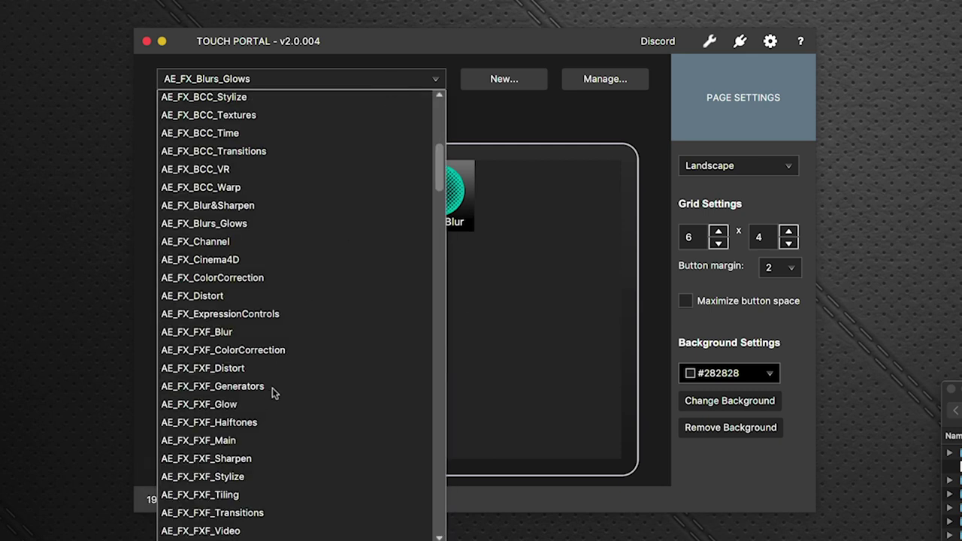
pyautogui.scroll(-8, 272, 388)
pyautogui.scroll(-6, 272, 392)
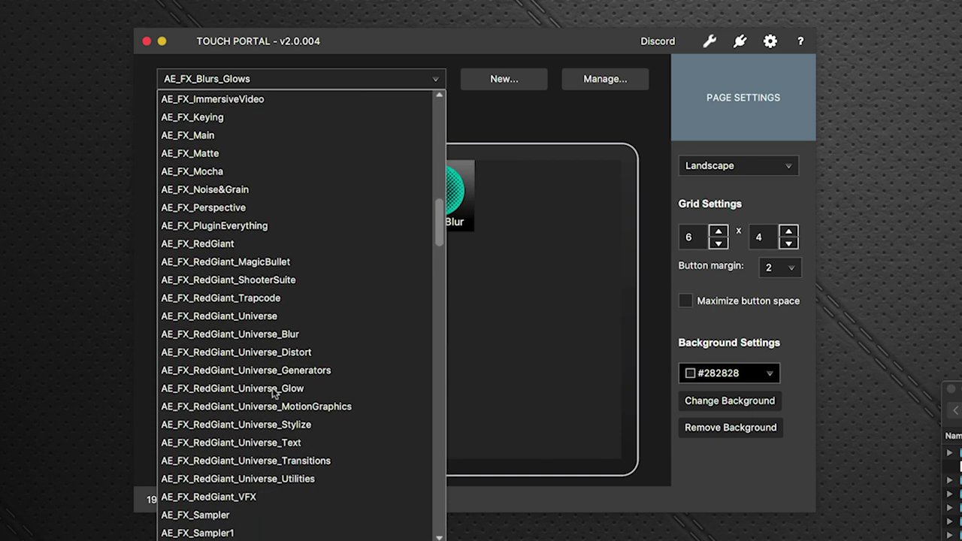
pyautogui.scroll(-1, 272, 392)
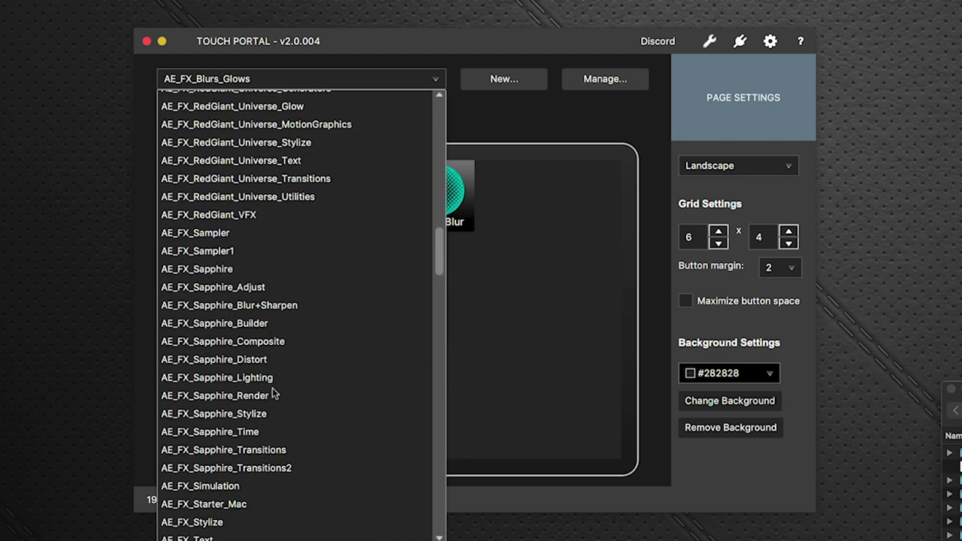
pyautogui.scroll(-1, 273, 390)
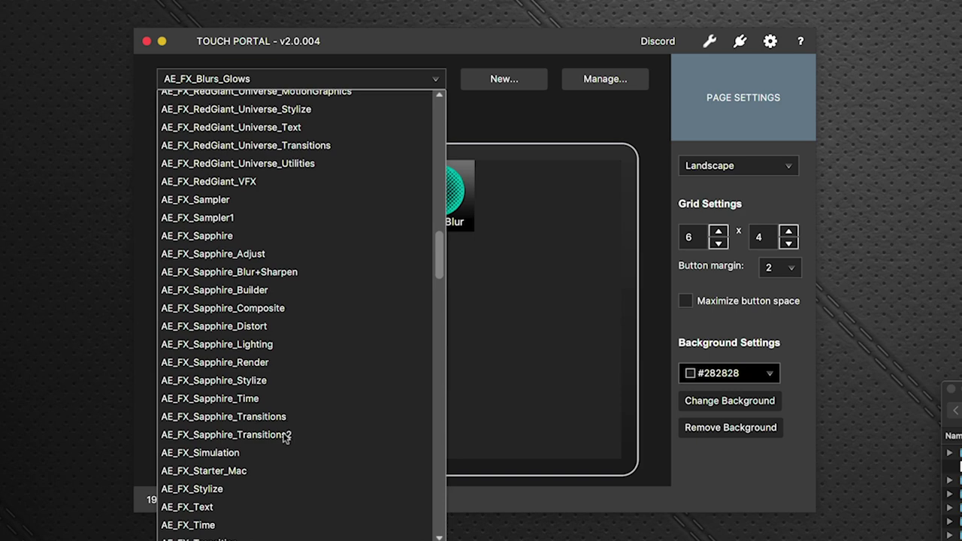
pyautogui.click(244, 493)
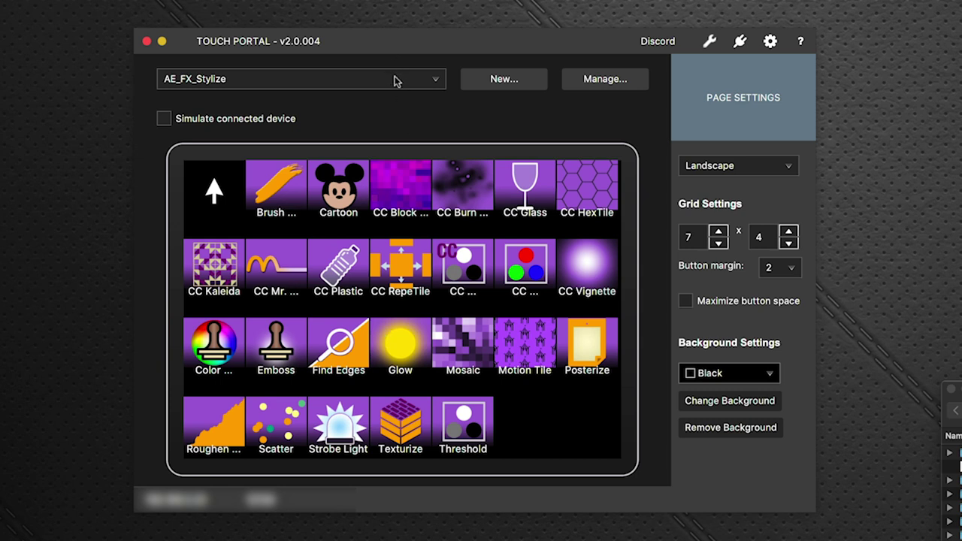
# Step: Turn on multi-selection and copy the Glow button, enabling Maximize button space for the selection and disabling it again
pyautogui.press('super+m')
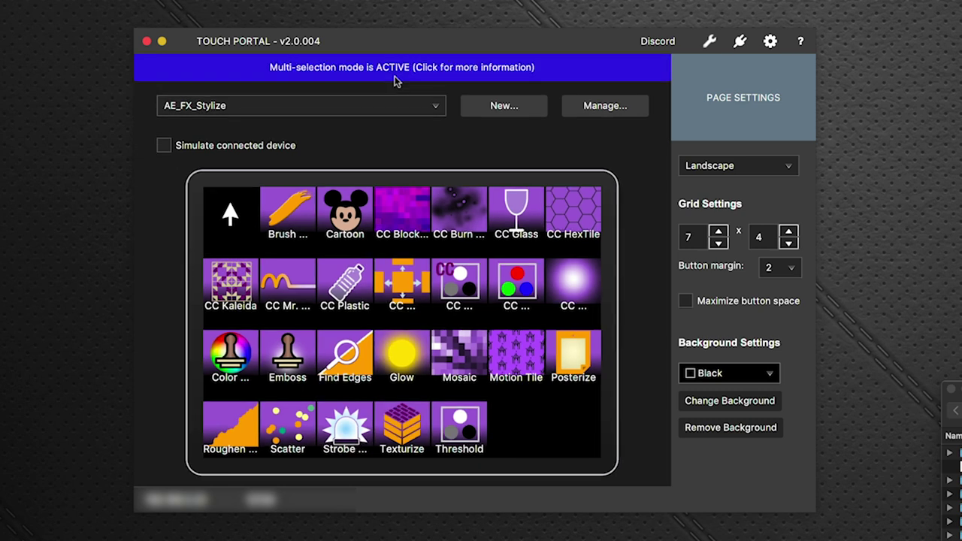
pyautogui.click(686, 300)
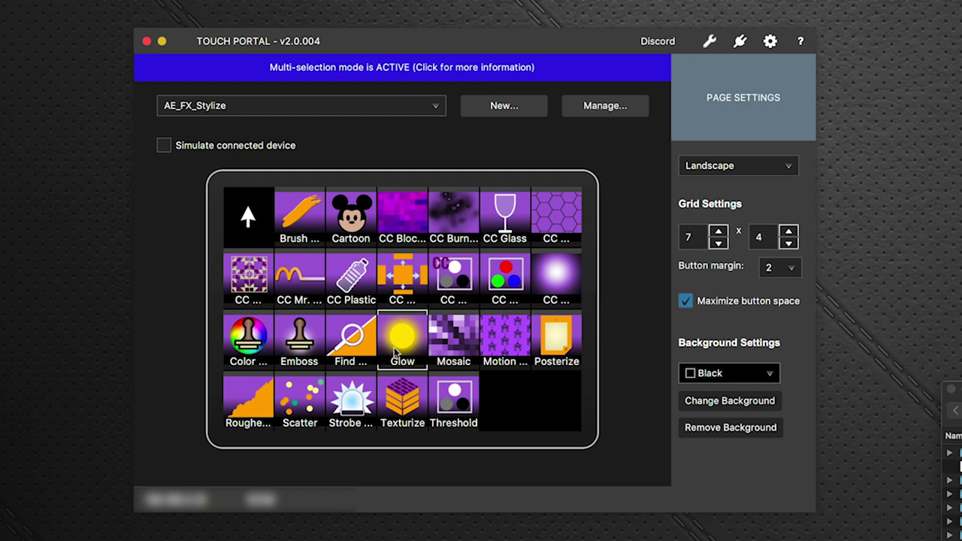
pyautogui.click(686, 301)
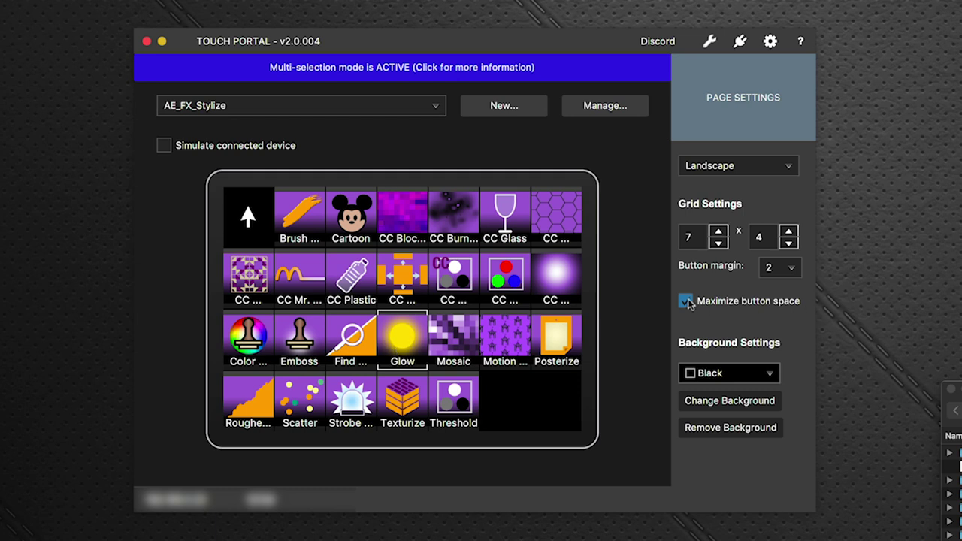
# Step: Paste the copied Glow button onto the AE_FX_Blurs_Glows page and move it beside Radial Blur in the first row
pyautogui.click(390, 105)
pyautogui.scroll(10, 401, 248)
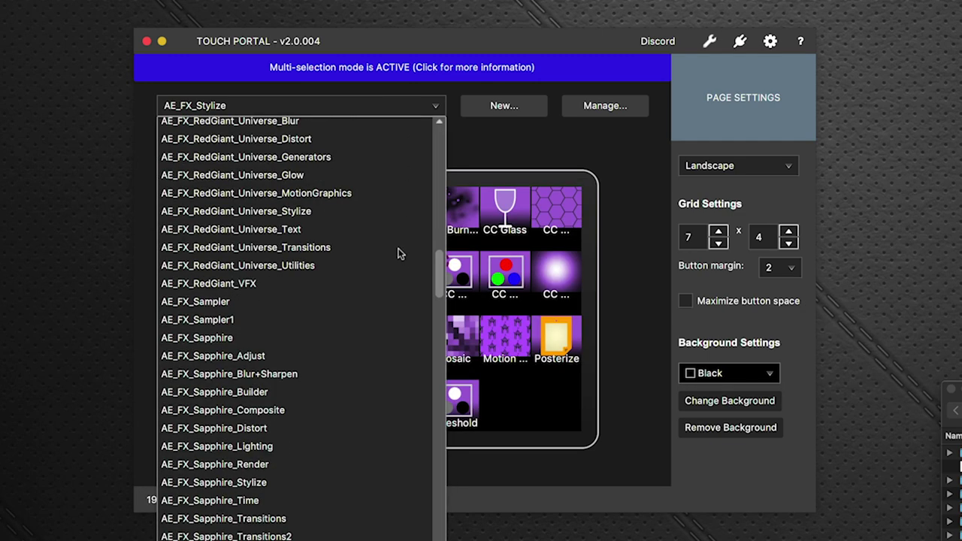
pyautogui.scroll(5, 339, 210)
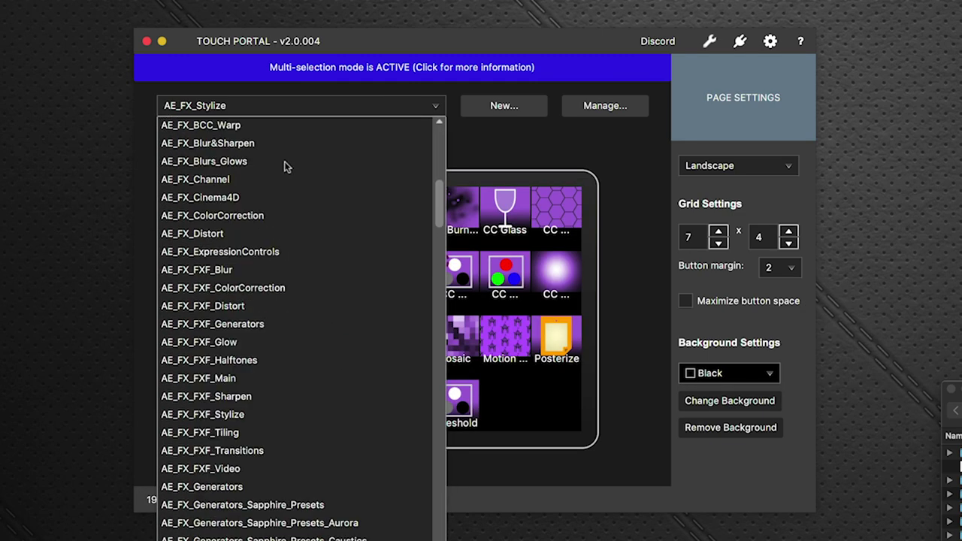
pyautogui.click(286, 163)
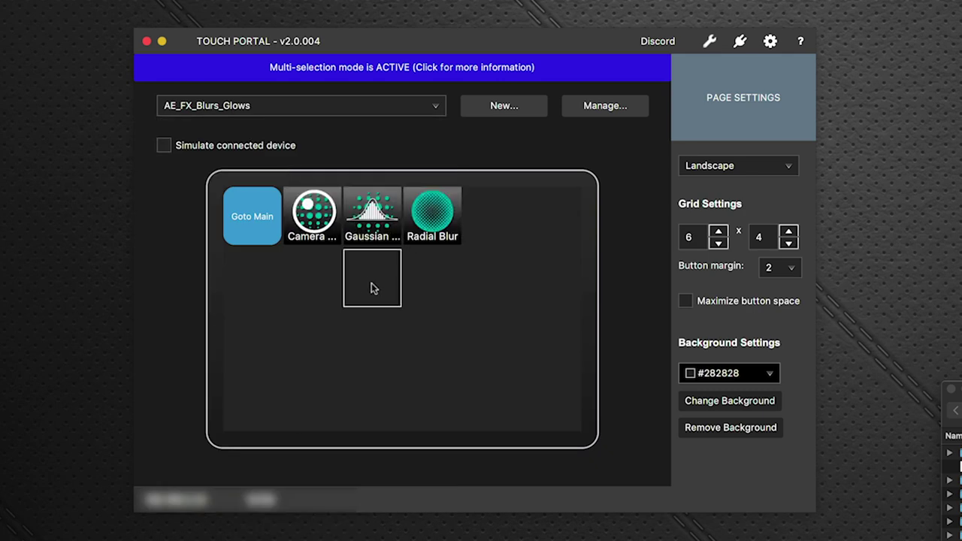
pyautogui.press('super+v')
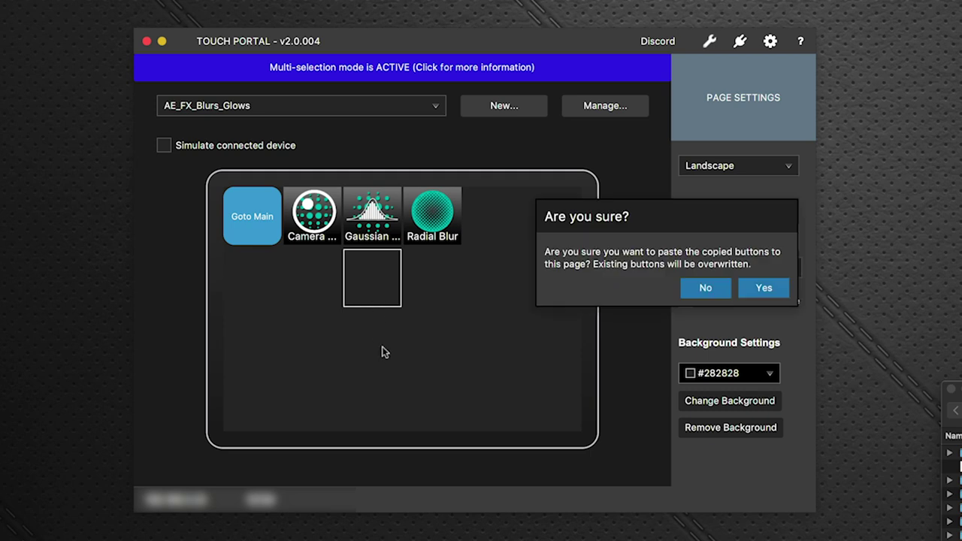
pyautogui.click(757, 288)
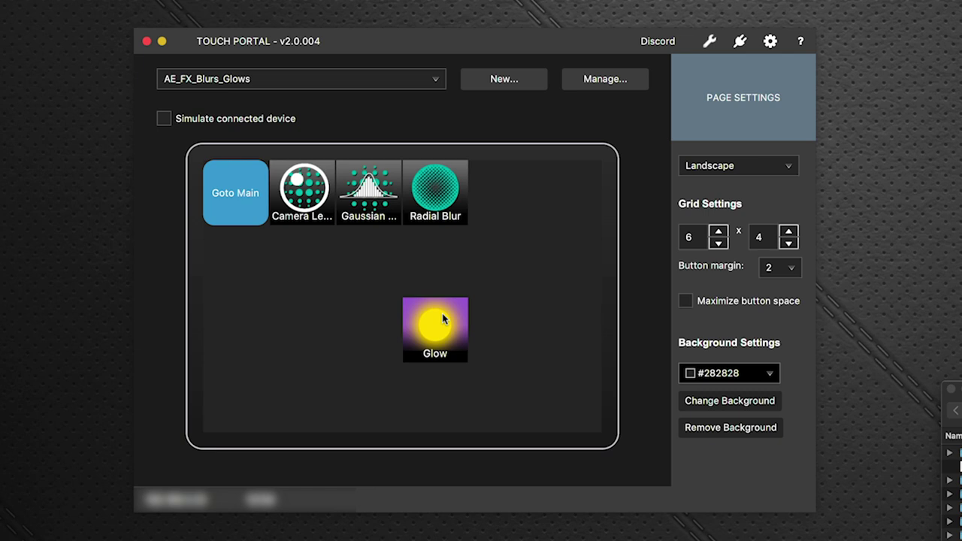
pyautogui.moveTo(444, 319); pyautogui.dragTo(518, 205)
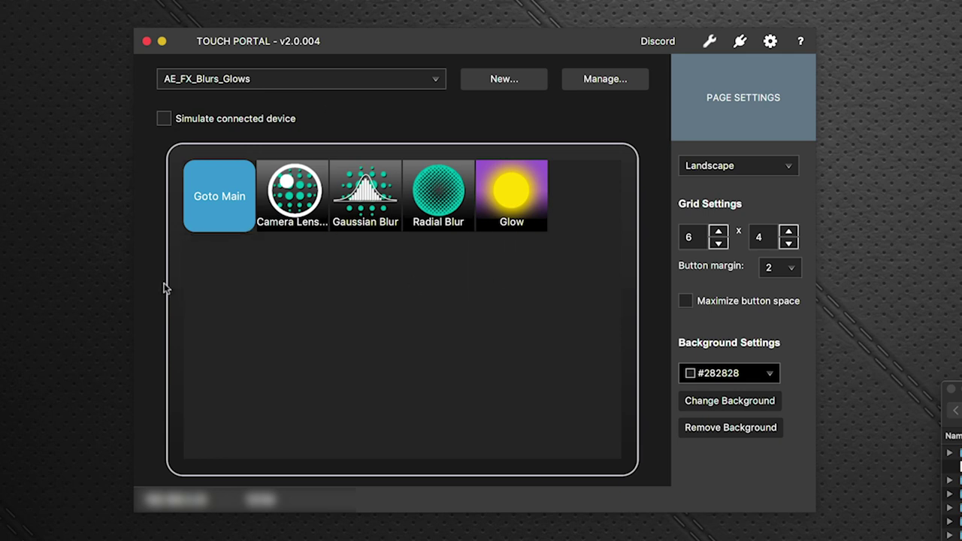
# Step: On the AE_FX_BCC_Blur page, multi-select and copy the BCC Motion and BCC Spiral buttons, with Maximize button space enabled only during selection
pyautogui.click(361, 77)
pyautogui.scroll(5, 305, 230)
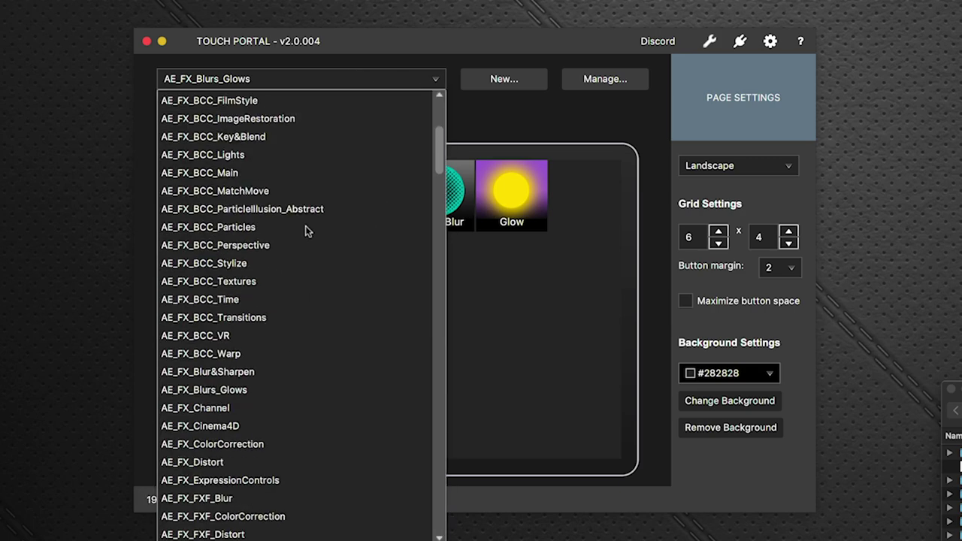
pyautogui.scroll(4, 308, 231)
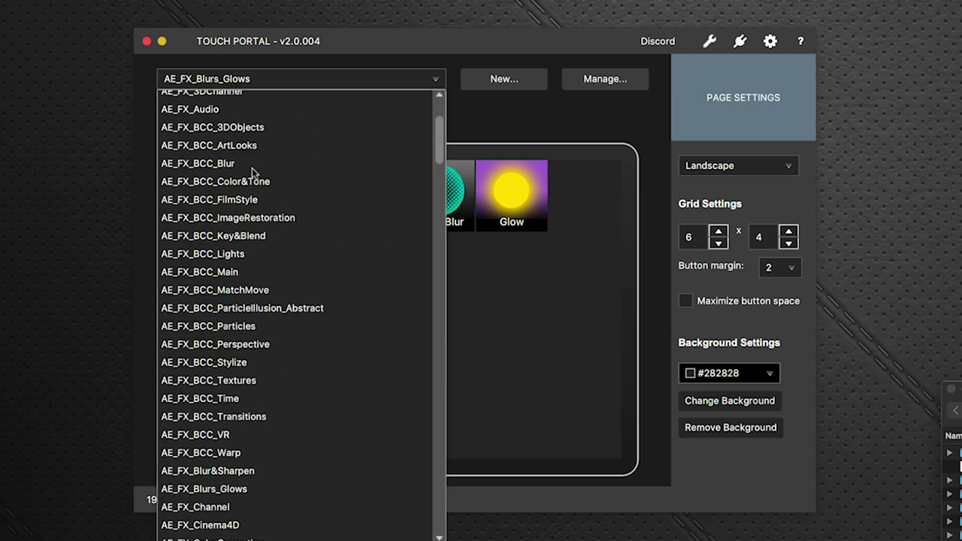
pyautogui.click(252, 164)
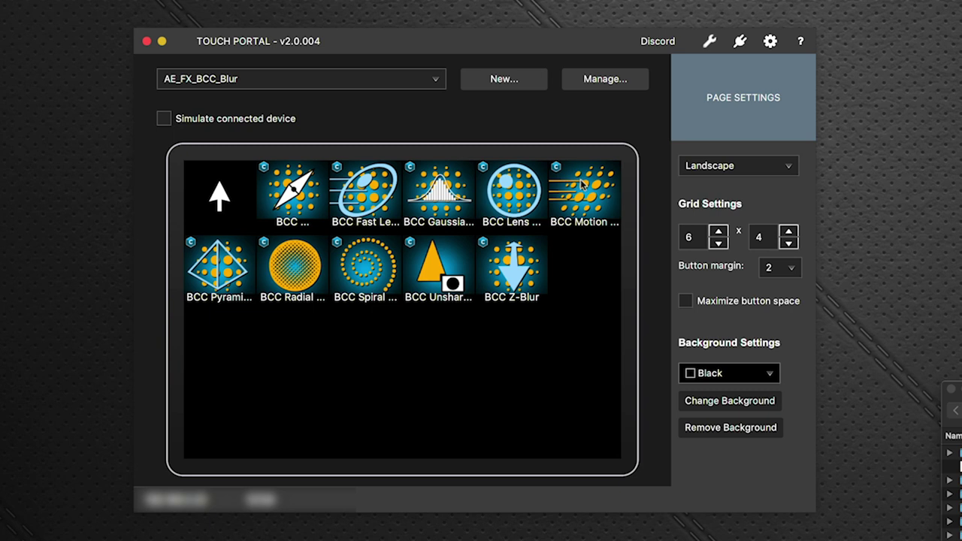
pyautogui.click(743, 309)
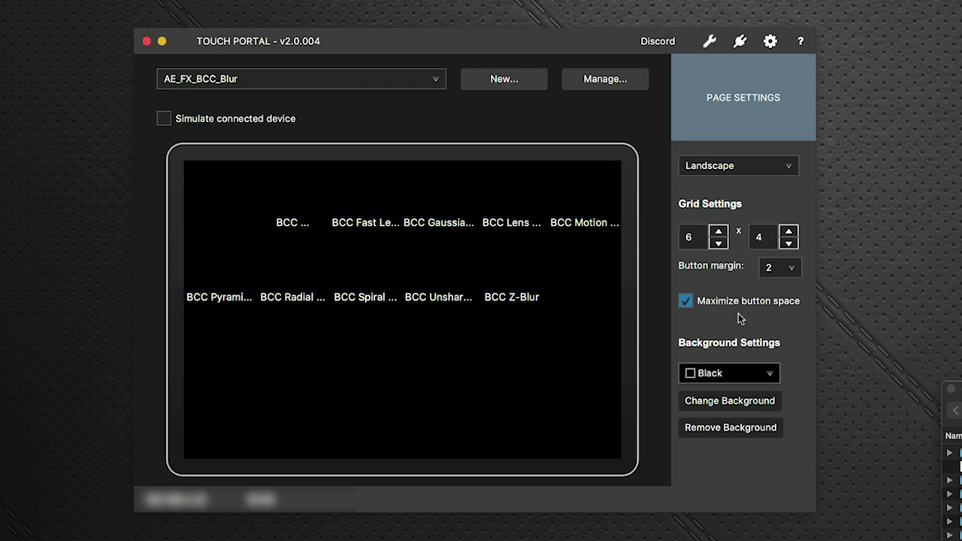
pyautogui.keyDown('super'); pyautogui.click(597, 232); pyautogui.keyUp('super')
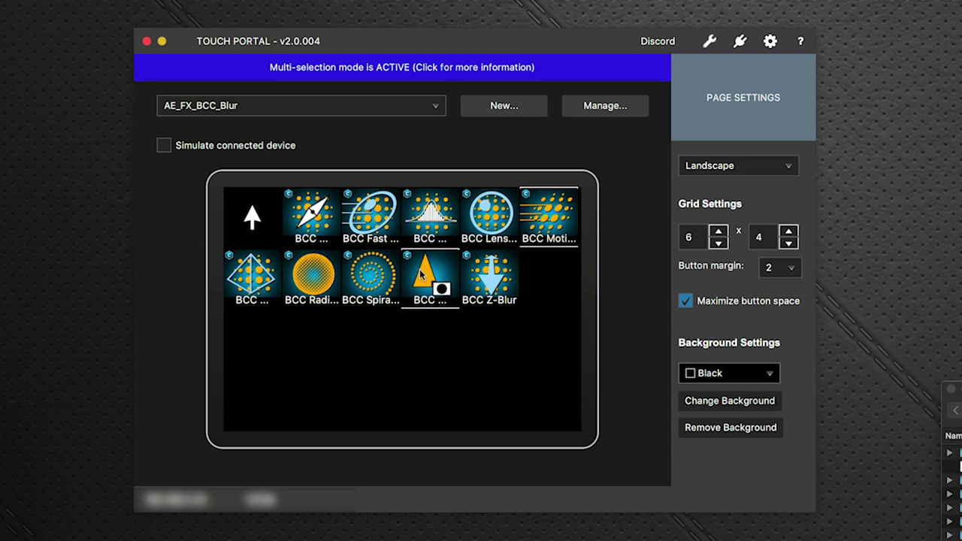
pyautogui.click(378, 272)
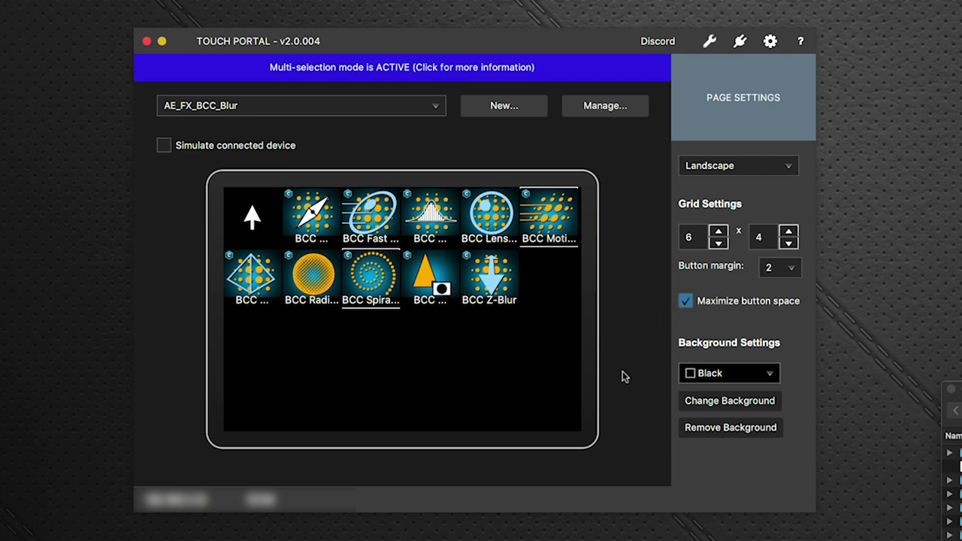
pyautogui.click(686, 301)
# Step: Switch back to the AE_FX_Blurs_Glows page and enable Maximize button space on it
pyautogui.click(338, 111)
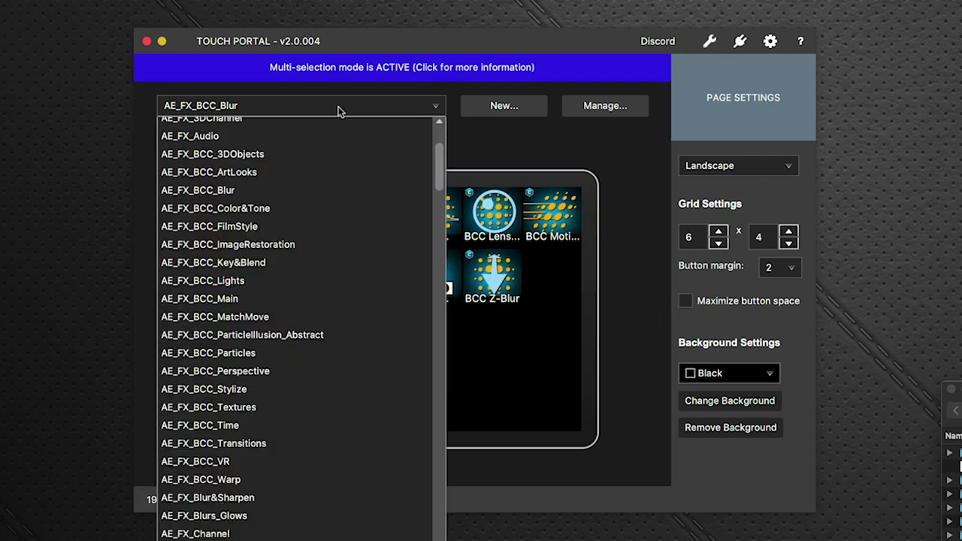
pyautogui.scroll(-5, 319, 434)
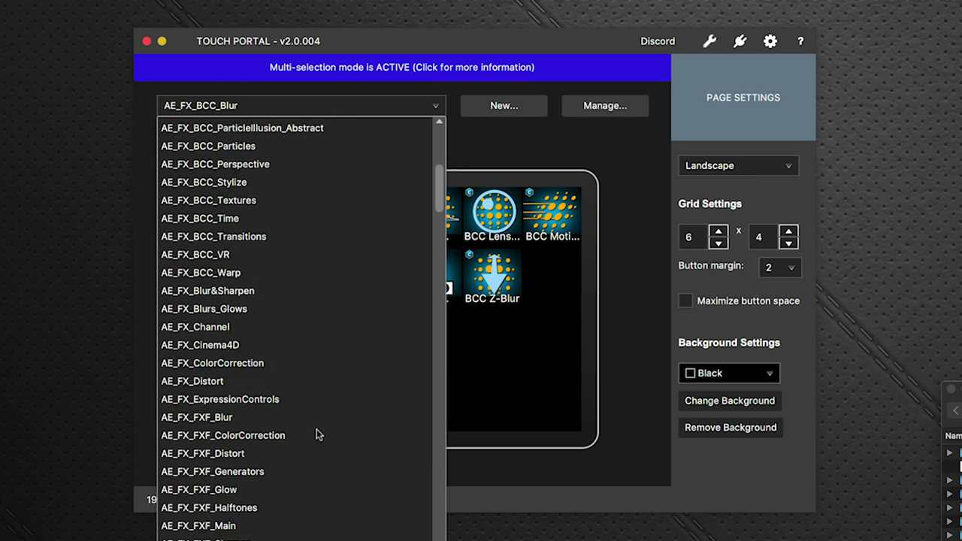
pyautogui.click(297, 313)
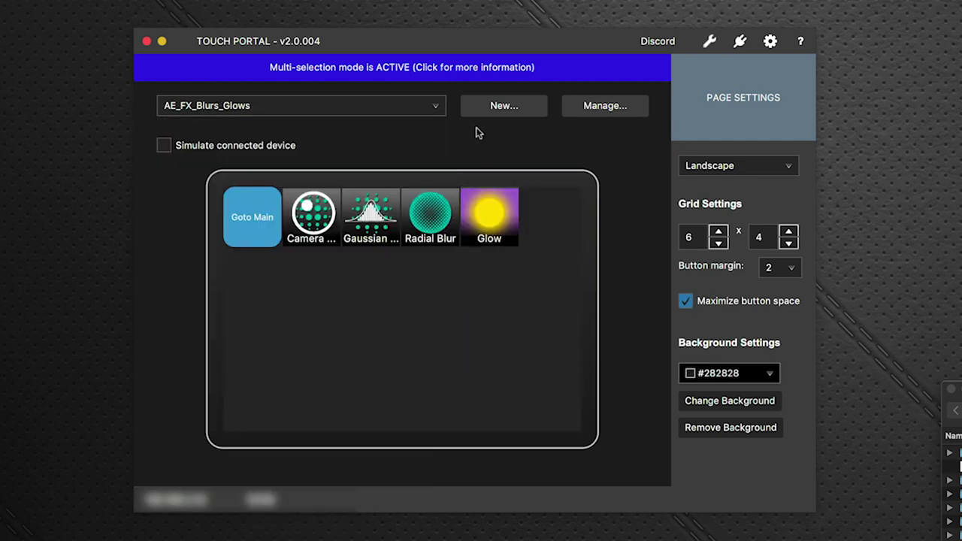
# Step: Review the multi-select paste options and hard-paste the copied BCC Motion and BCC Spiral buttons, confirming the overwrite
pyautogui.click(454, 66)
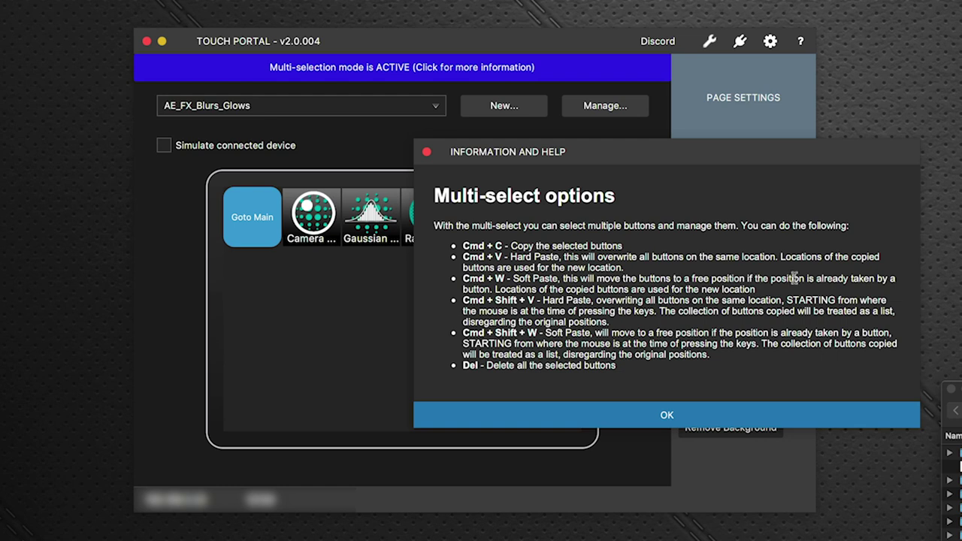
pyautogui.click(632, 410)
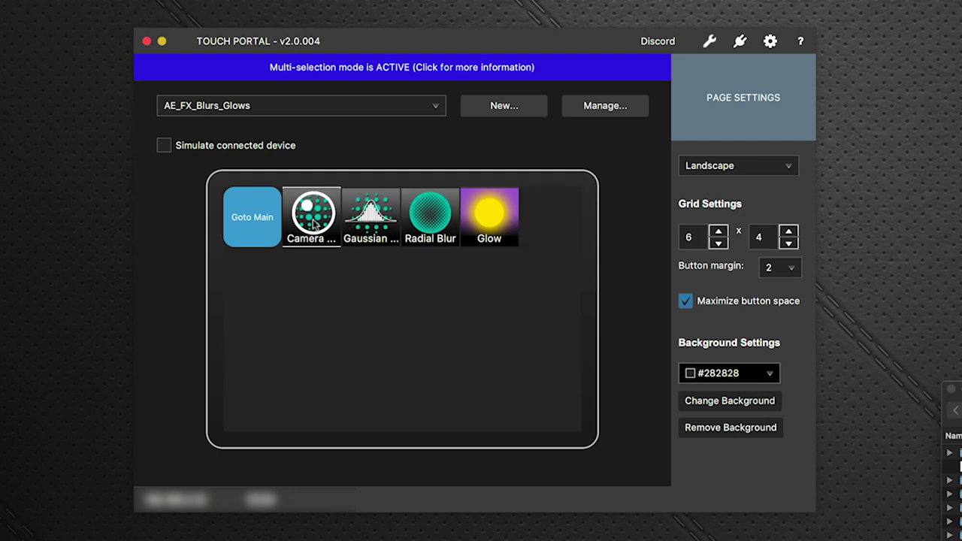
pyautogui.press('super+v')
pyautogui.click(774, 289)
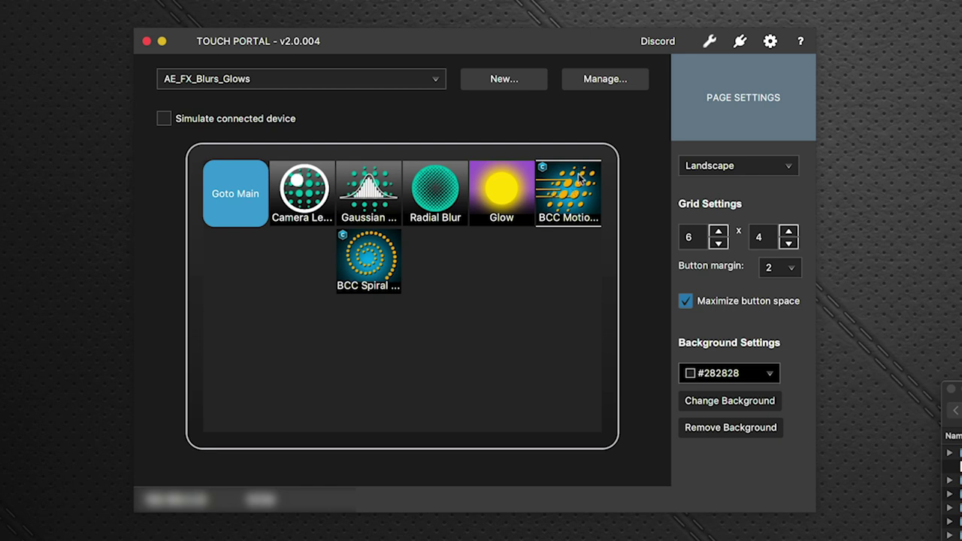
# Step: On the AE_FX_BCC_Lights page, enable Maximize button space and multi-select and copy the BCC Rays buttons with the mouse-head and cloud icons
pyautogui.click(339, 82)
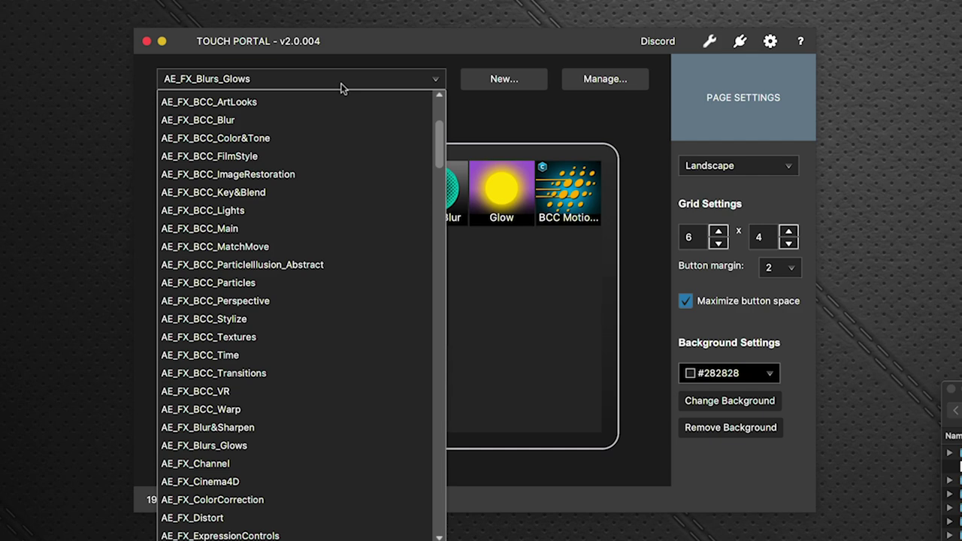
pyautogui.click(276, 212)
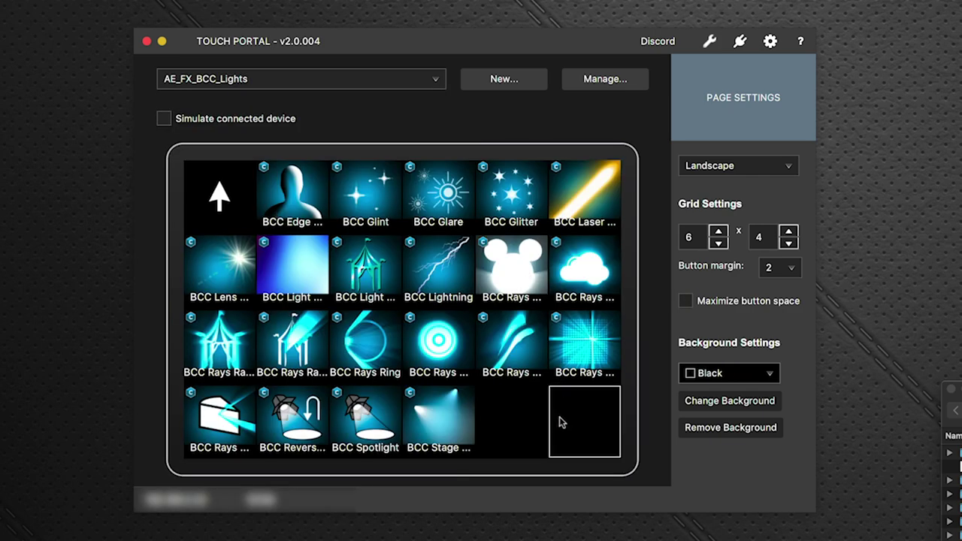
pyautogui.press('shift')
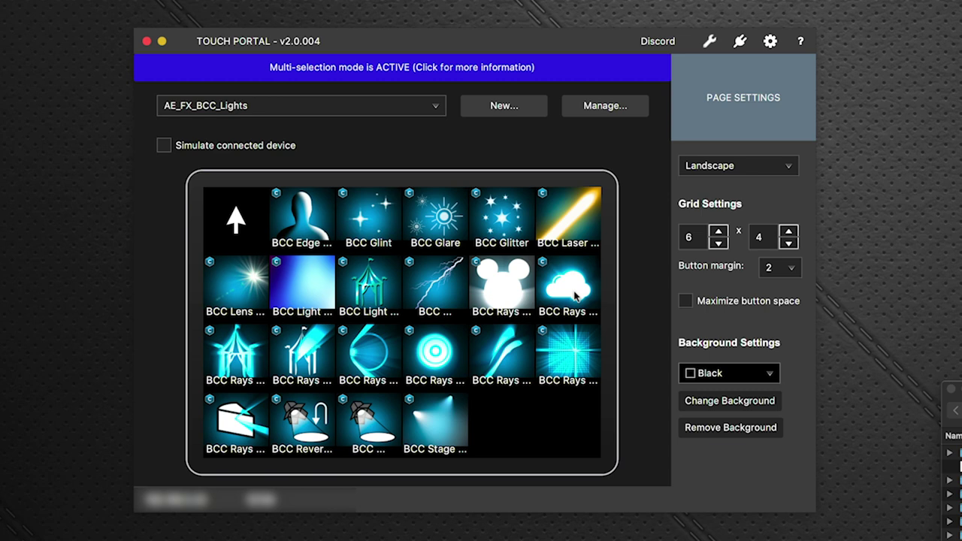
pyautogui.click(686, 301)
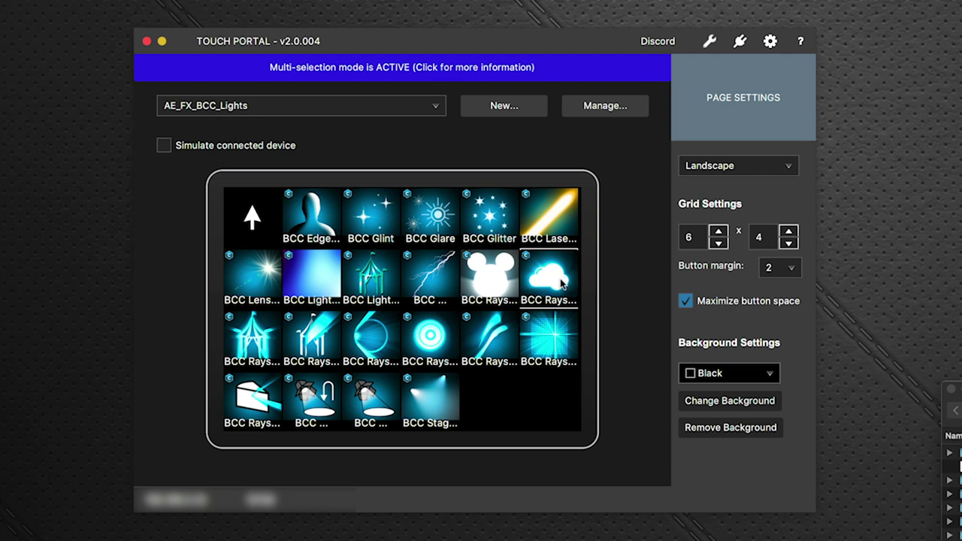
pyautogui.click(499, 287)
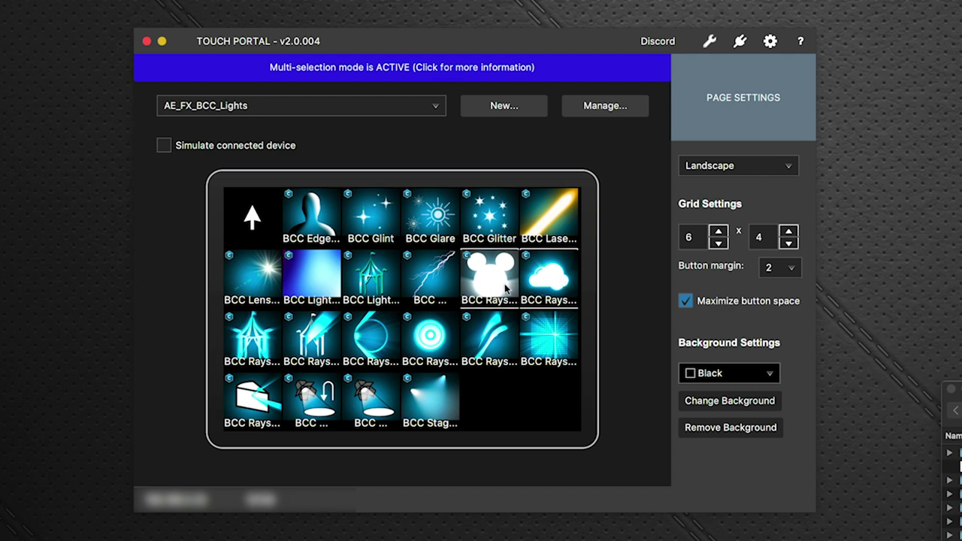
# Step: Return to the AE_FX_Blurs_Glows page and hard-paste the two copied BCC Rays buttons, confirming the overwrite
pyautogui.click(353, 106)
pyautogui.click(267, 472)
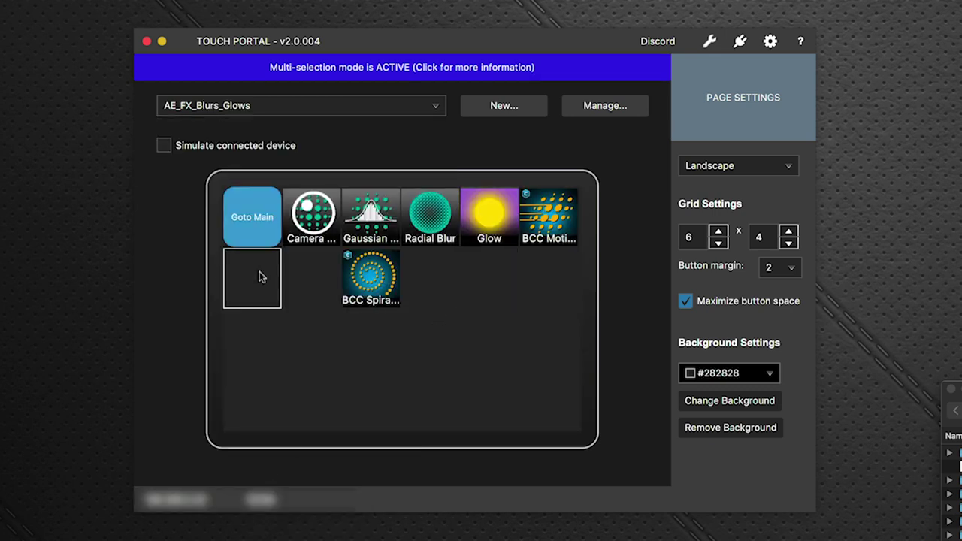
pyautogui.press('super+v')
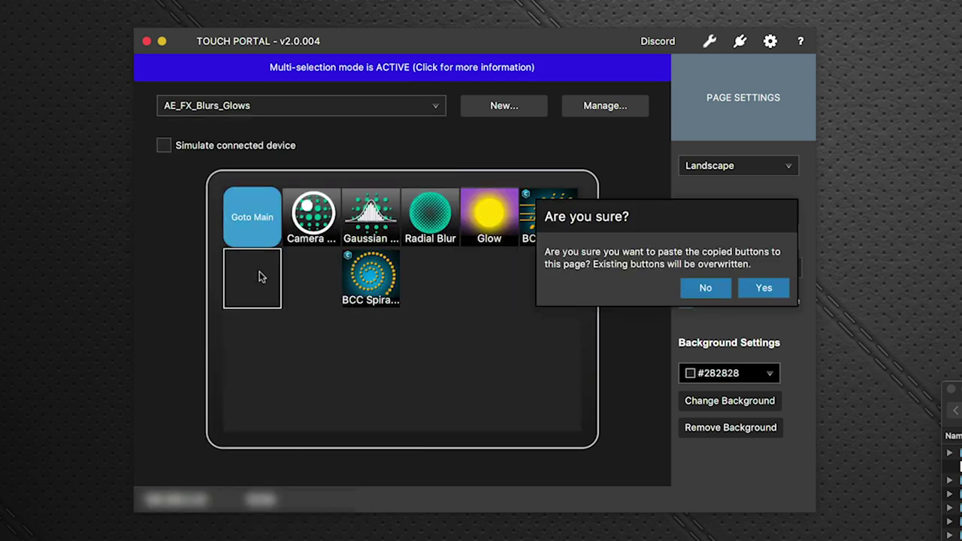
pyautogui.click(763, 288)
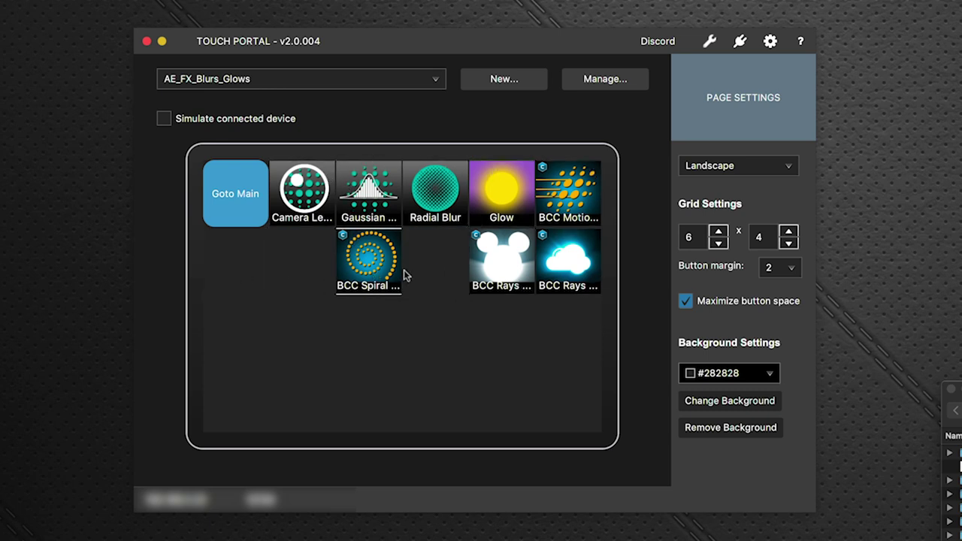
pyautogui.click(424, 79)
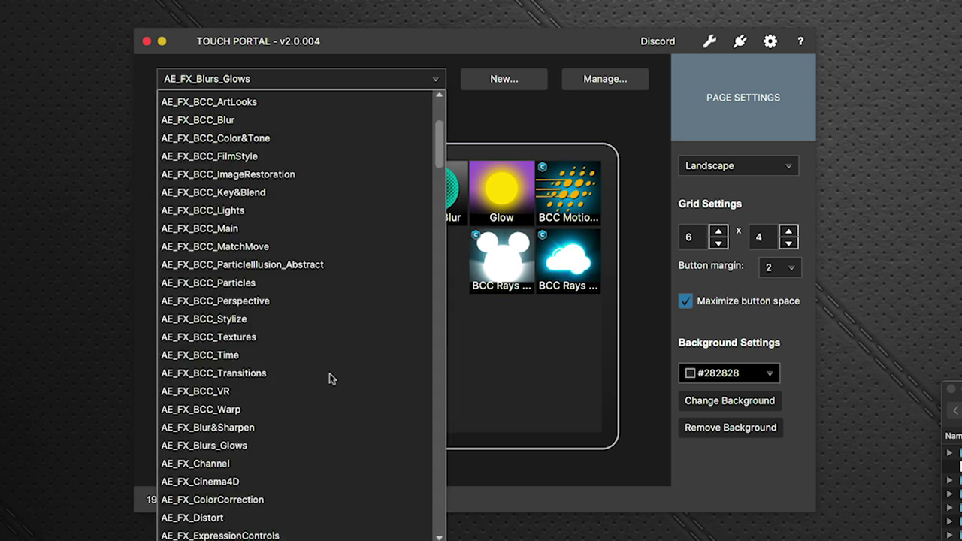
pyautogui.scroll(-3, 329, 379)
pyautogui.click(538, 127)
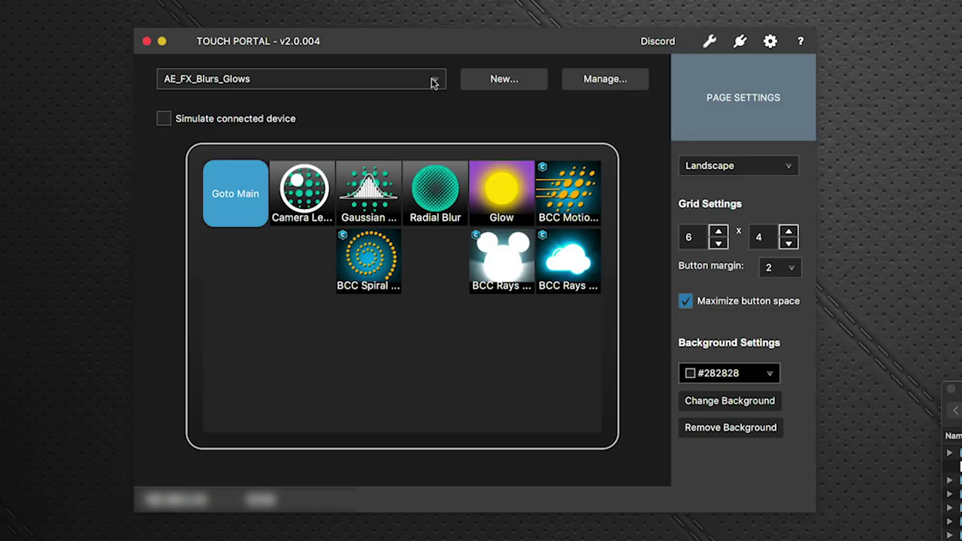
# Step: Switch to the AE_FX_Main page
pyautogui.click(433, 83)
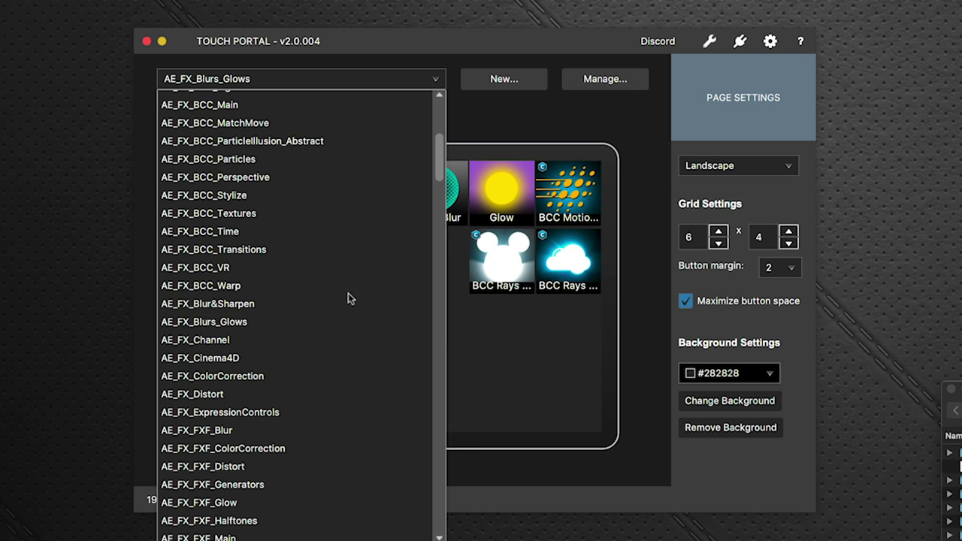
pyautogui.scroll(-8, 348, 296)
pyautogui.scroll(-3, 347, 308)
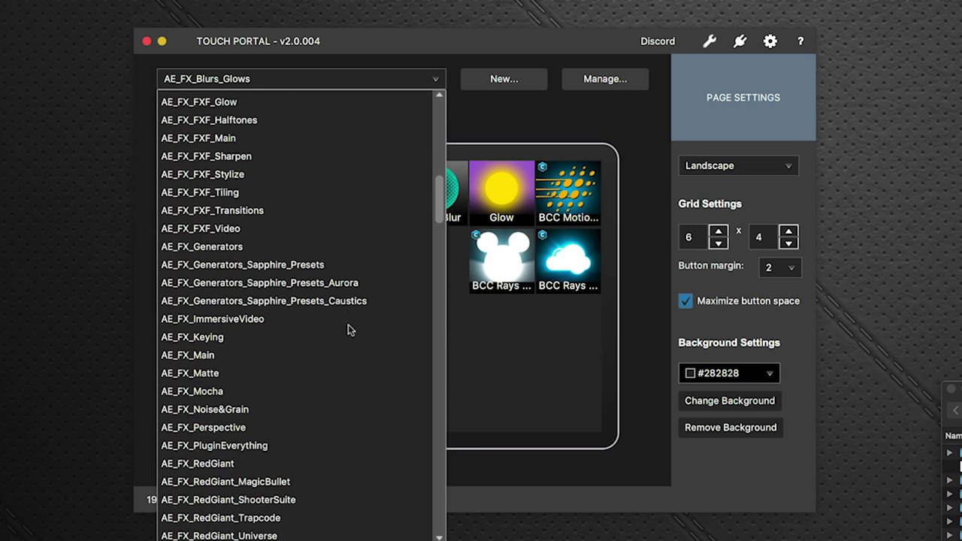
pyautogui.click(251, 359)
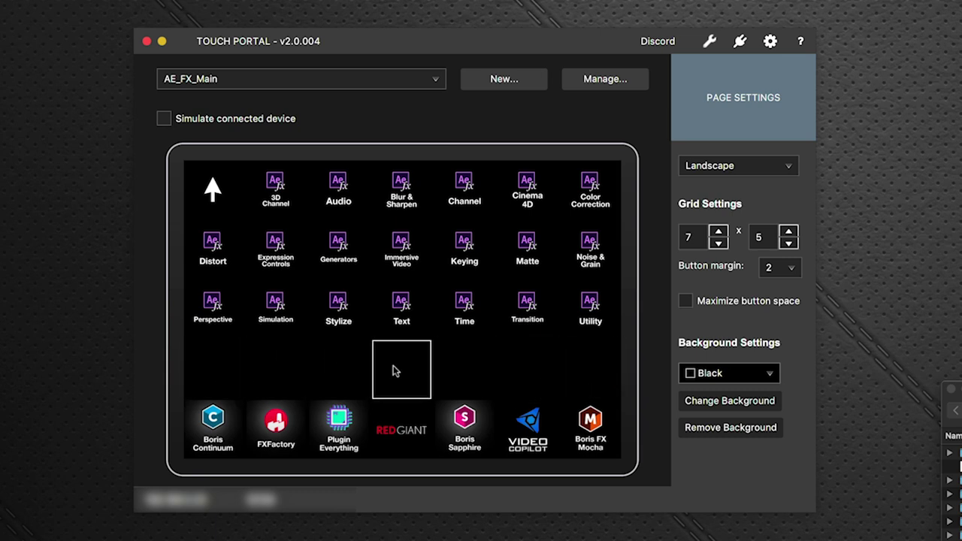
# Step: Create a button in the empty slot above Boris Continuum with a Go To Page action targeting AE_FX_Blurs_Glows
pyautogui.click(227, 358)
pyautogui.doubleClick(432, 336)
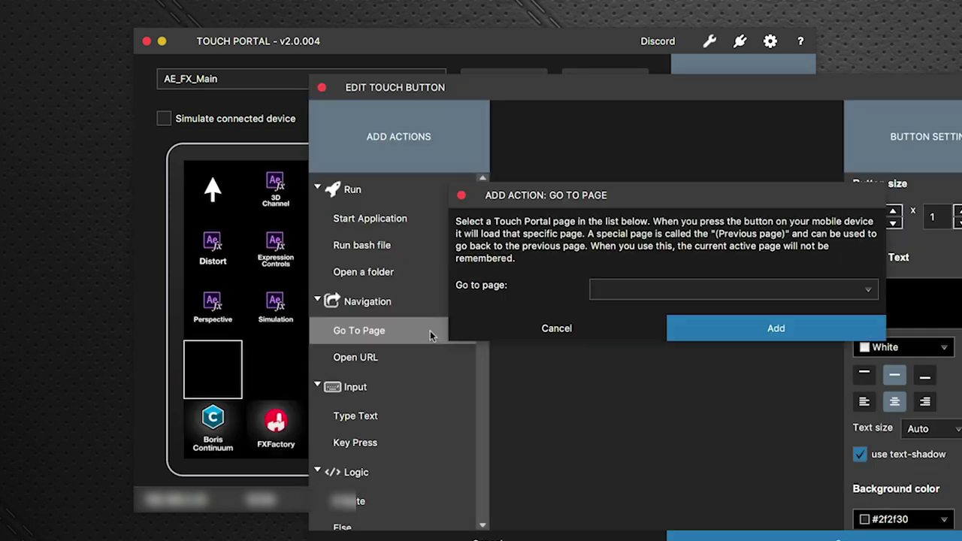
pyautogui.click(723, 293)
pyautogui.scroll(-10, 676, 496)
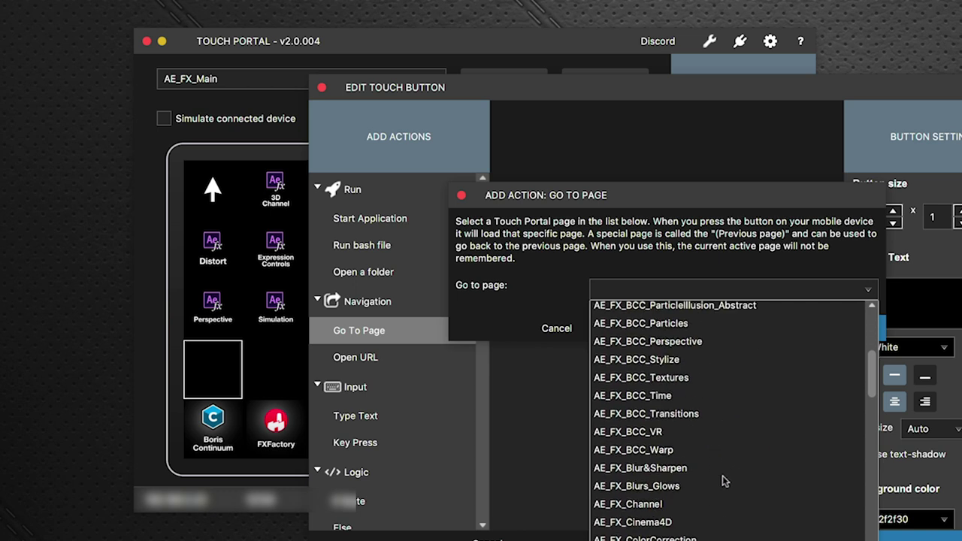
pyautogui.click(713, 486)
pyautogui.click(755, 329)
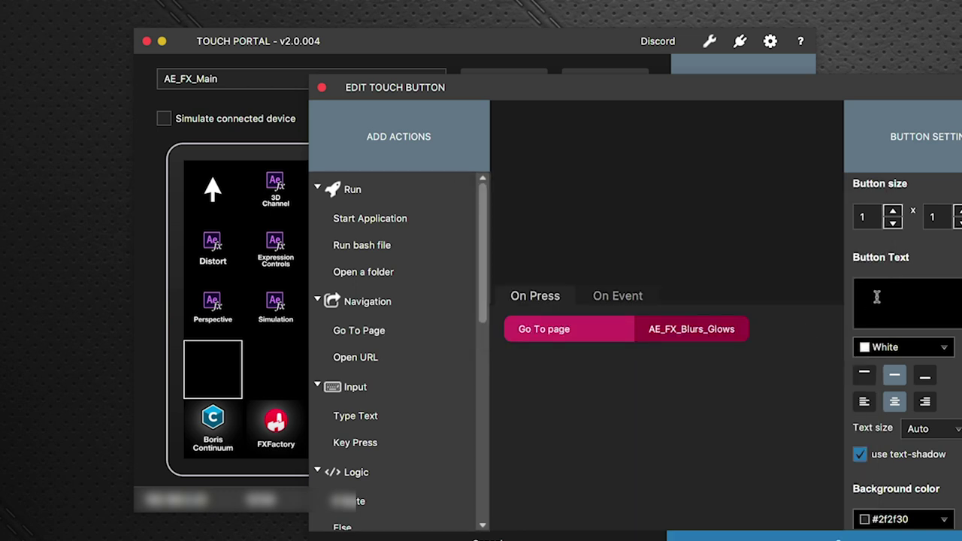
# Step: Label the new button "Blurs Glows", save it, and use it on the tablet to open its page
pyautogui.write('Blu')
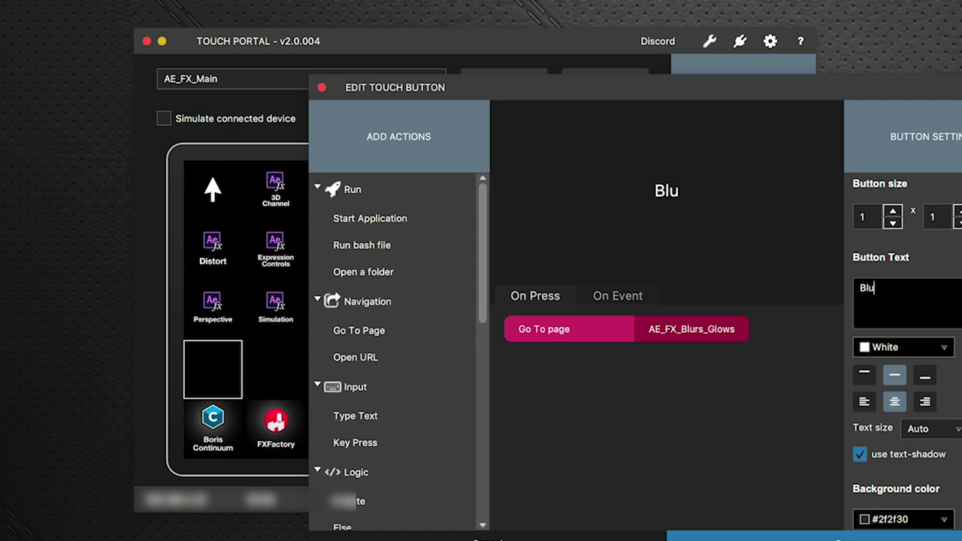
pyautogui.write('rs Glows')
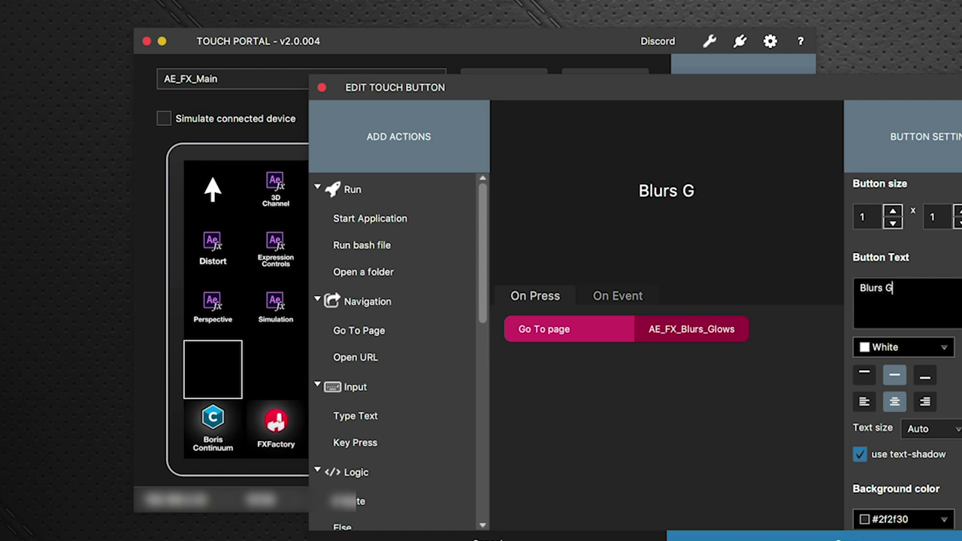
pyautogui.click(764, 535)
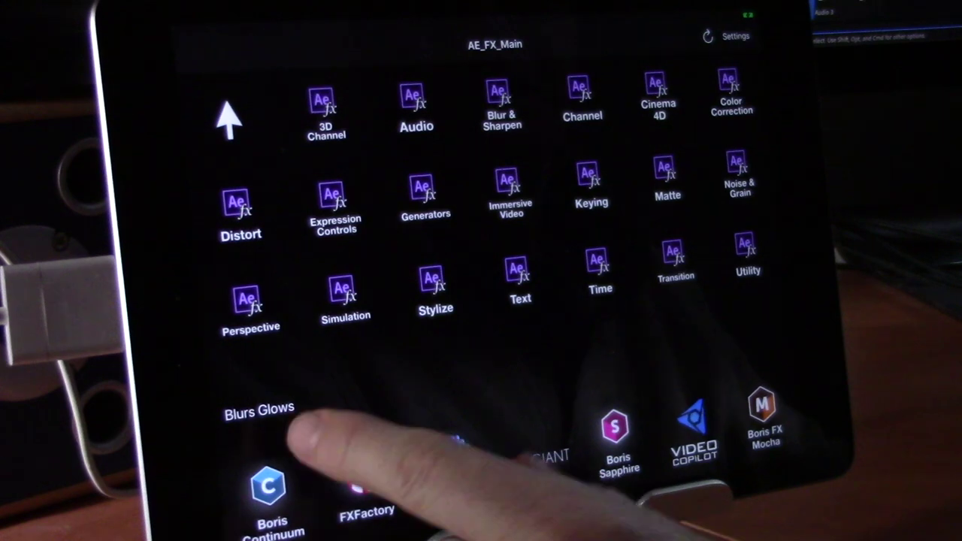
pyautogui.click(259, 408)
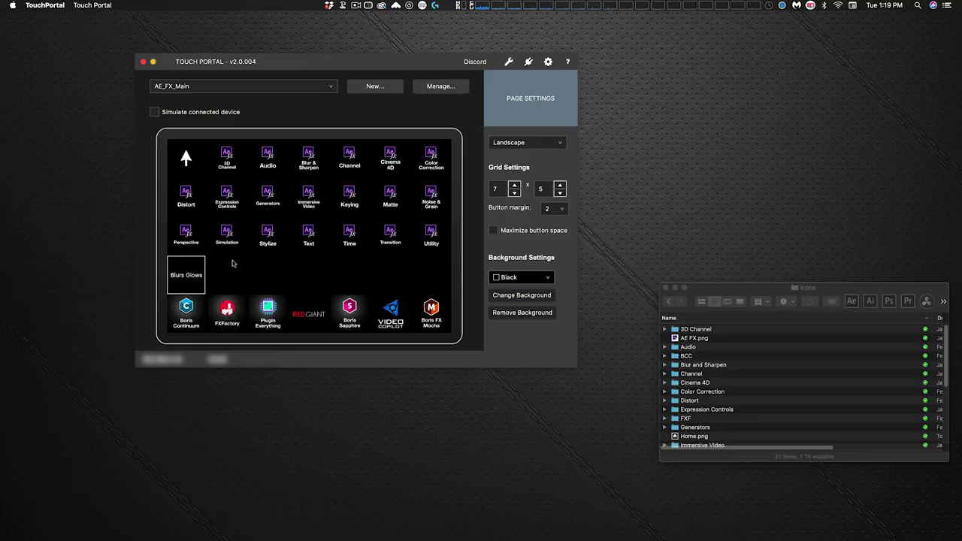
# Step: Switch to After Effects, move the playhead to 0:00:00:18 and delete all effects from the circle pc full layer
pyautogui.press('super+Tab')
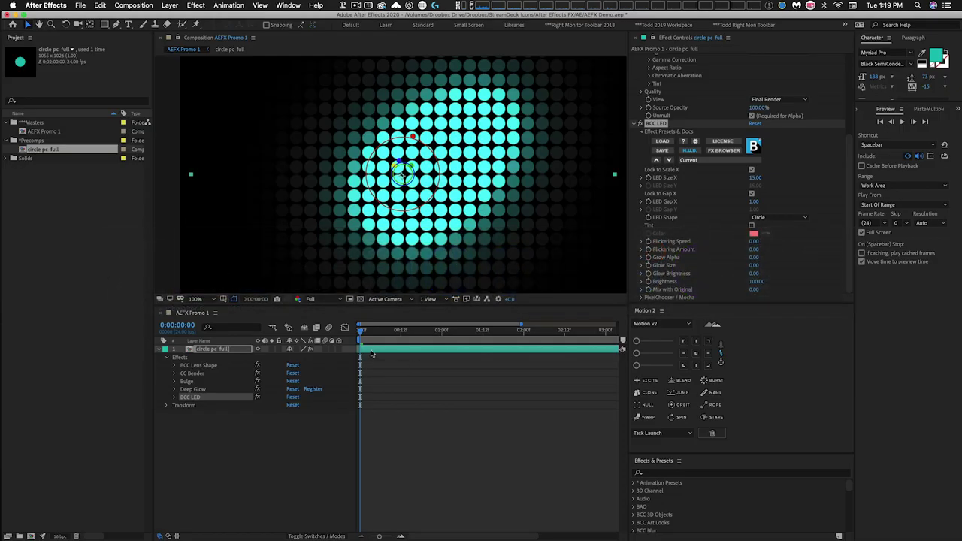
pyautogui.moveTo(371, 332); pyautogui.dragTo(425, 358)
pyautogui.click(237, 350)
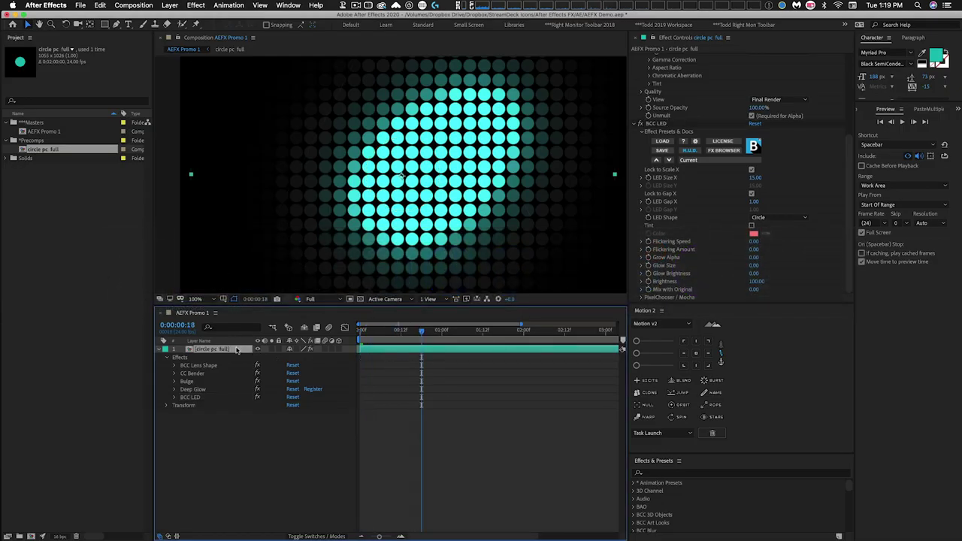
pyautogui.click(658, 132)
pyautogui.press('super+a')
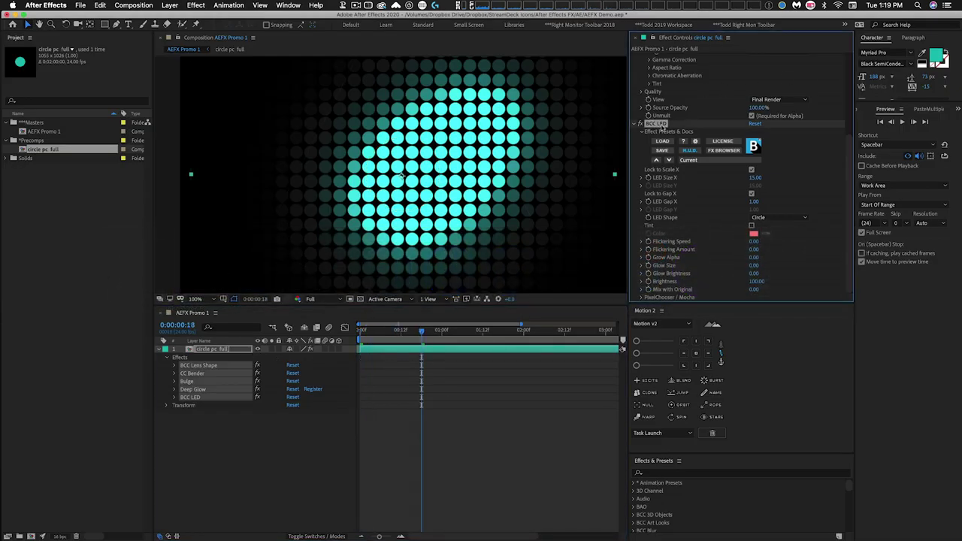
pyautogui.press('Delete')
pyautogui.click(256, 370)
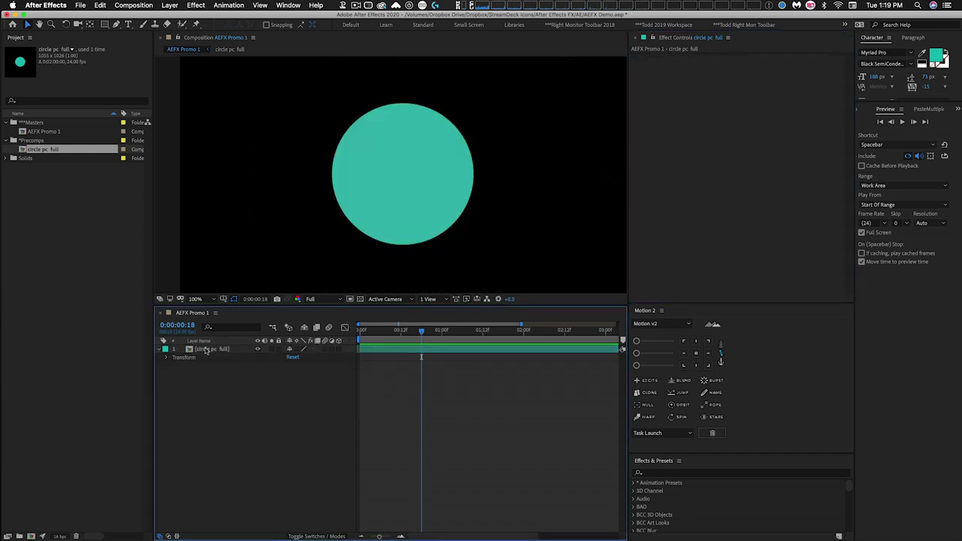
# Step: Apply BCC Spiral Blur and BCC Rays Puffy to the circle pc full layer
pyautogui.click(208, 351)
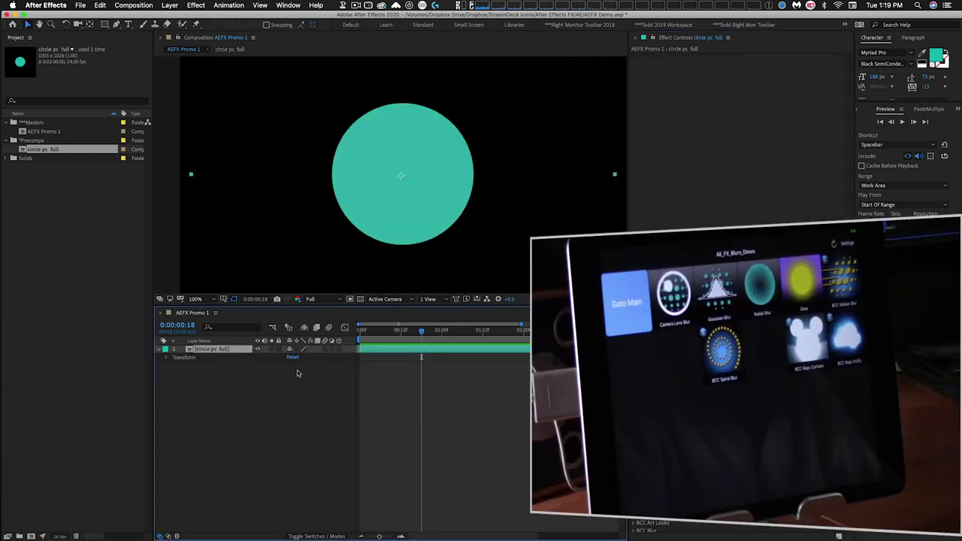
pyautogui.hotkey('ctrl', 'space')
pyautogui.write('BCC Spiral Blur')
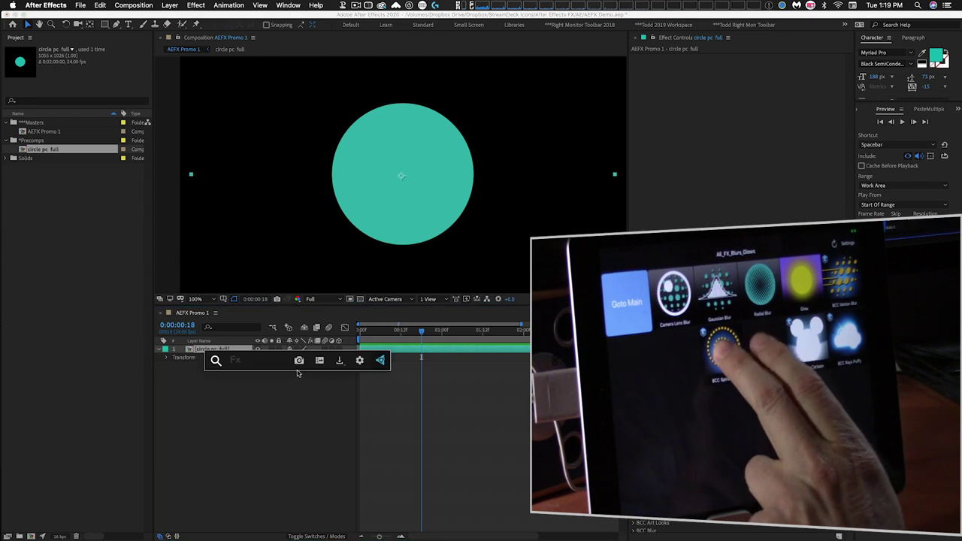
pyautogui.press('Return')
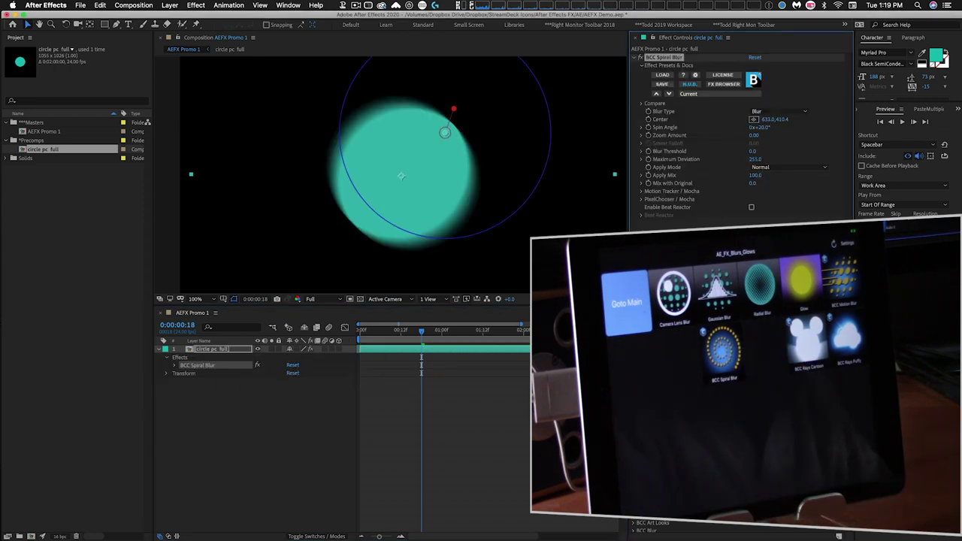
pyautogui.hotkey('ctrl', 'space')
pyautogui.write('BCC Rays Puffy')
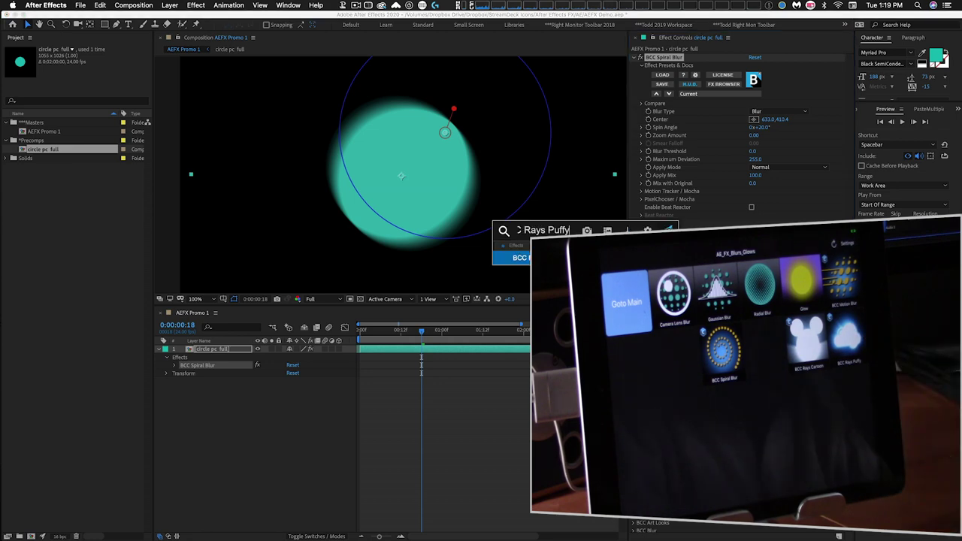
pyautogui.press('Return')
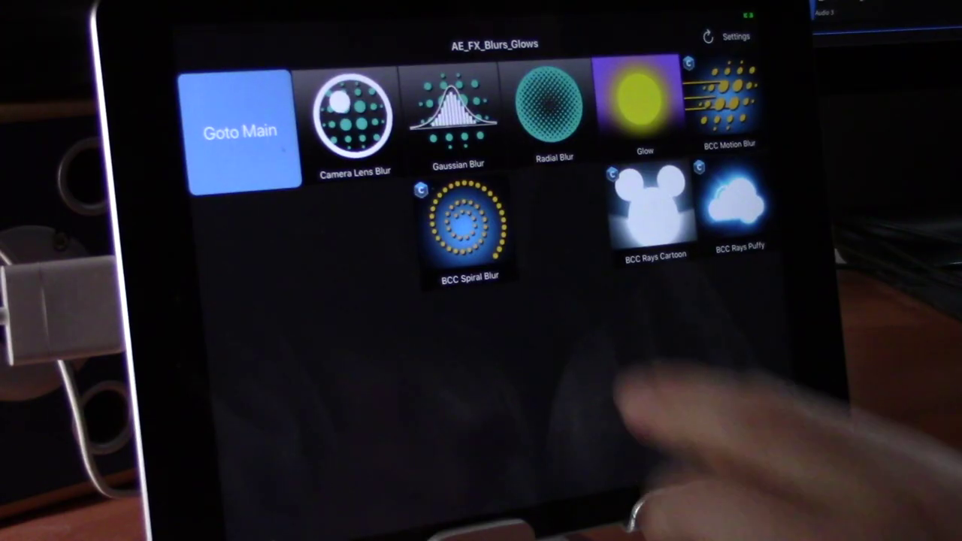
# Step: On the tablet, try the Goto Main button and open the After Effects FX page from the main page
pyautogui.click(248, 113)
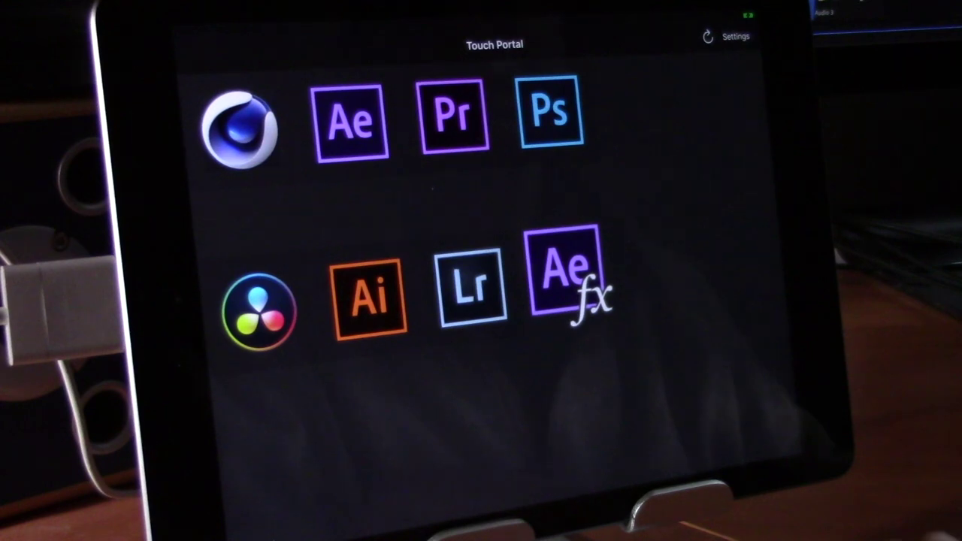
pyautogui.click(564, 271)
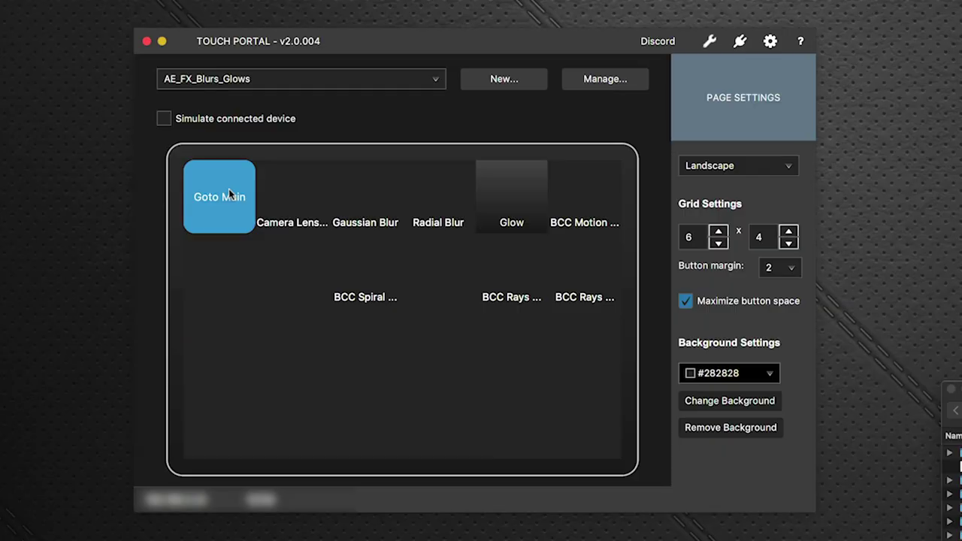
# Step: On the AE_FX_Blurs_Glows page, retarget the Goto Main button's Go To Page action to AE_FX_Main, save it and test it on the tablet
pyautogui.click(229, 189)
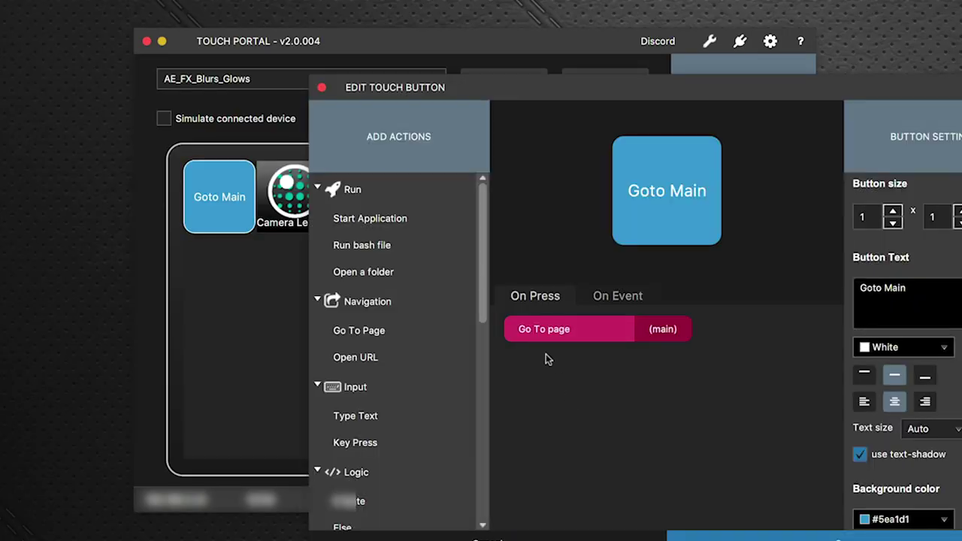
pyautogui.click(601, 333)
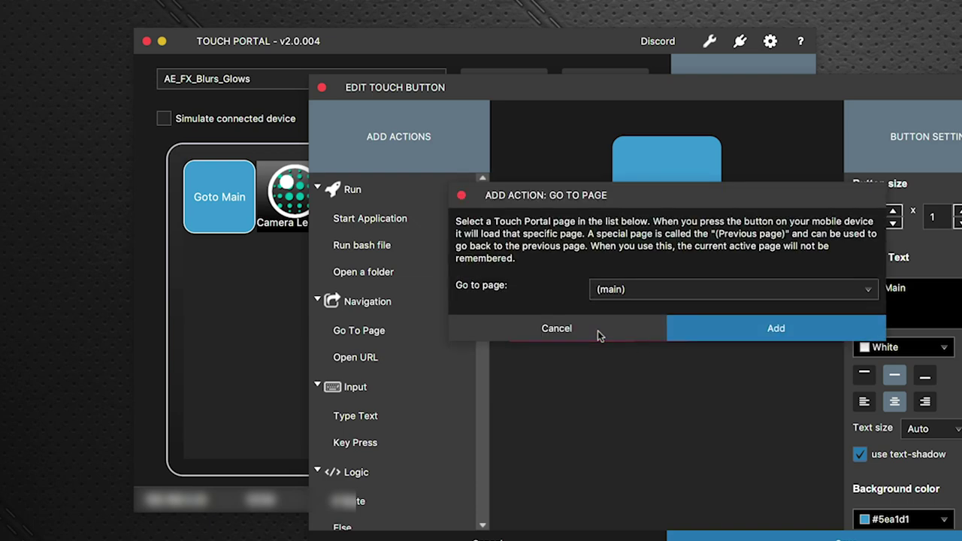
pyautogui.click(678, 282)
pyautogui.scroll(-10, 662, 414)
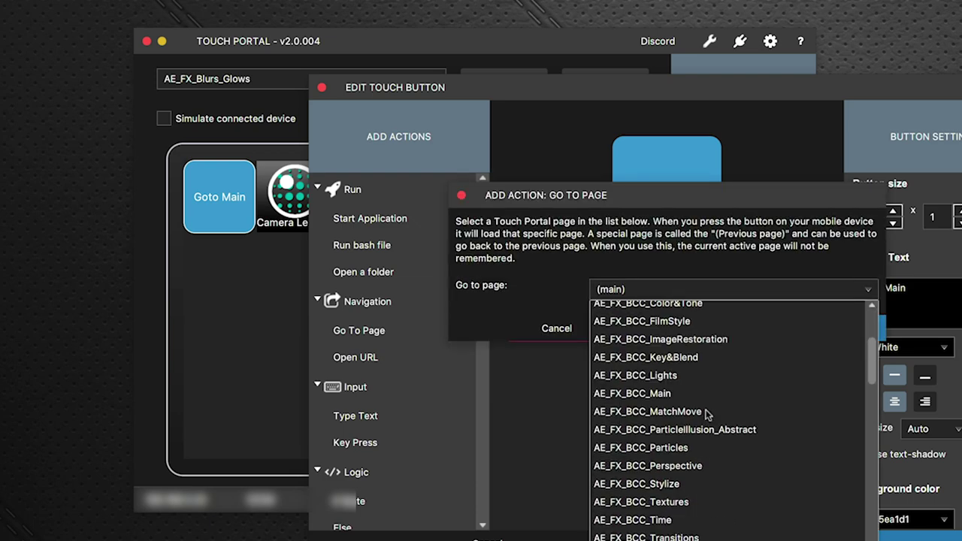
pyautogui.scroll(-6, 709, 412)
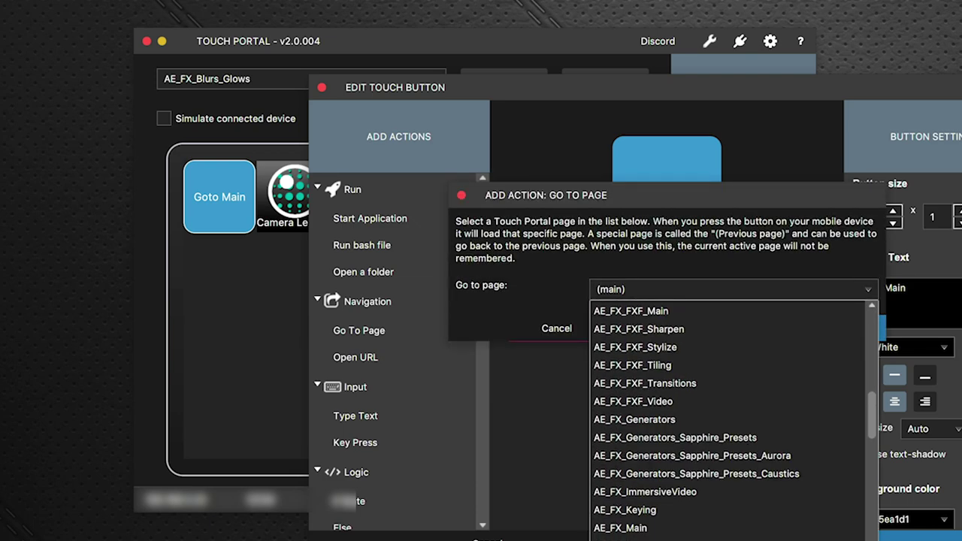
pyautogui.click(690, 529)
pyautogui.click(785, 325)
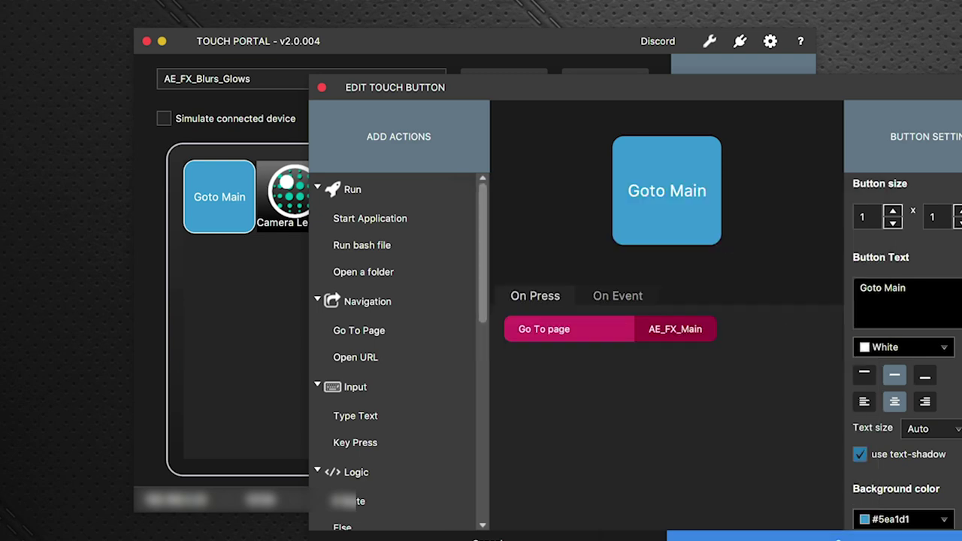
pyautogui.click(812, 537)
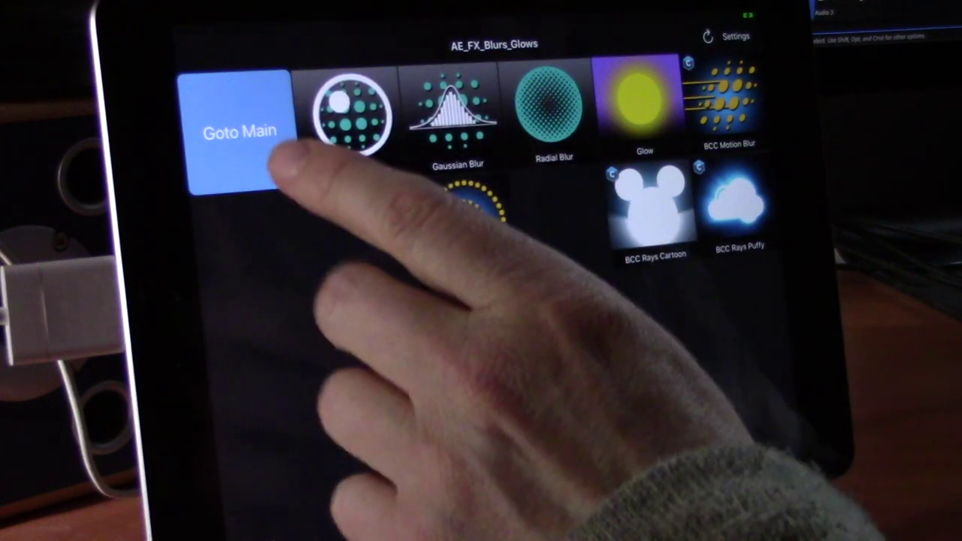
pyautogui.click(238, 128)
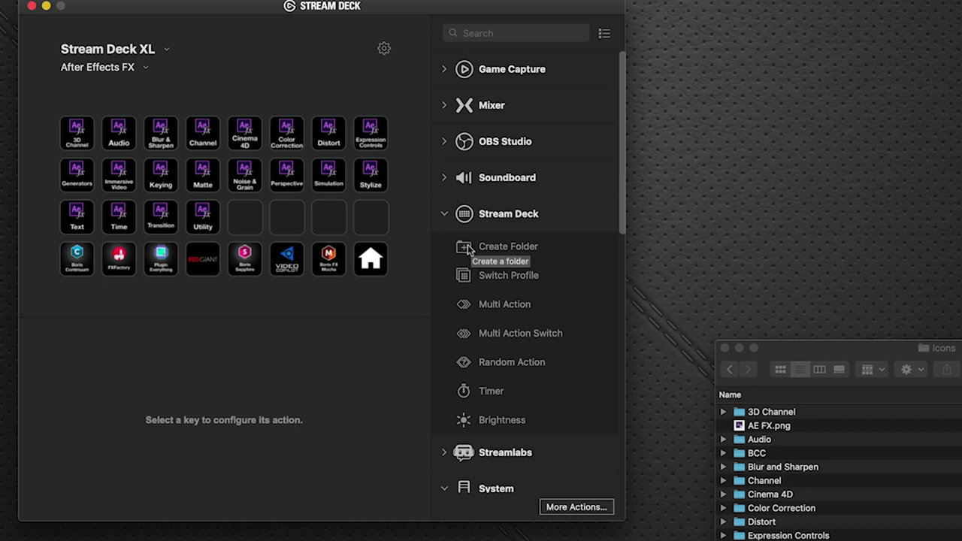
# Step: In the Stream Deck After Effects FX profile, create a folder on the empty key after Utility, look inside and return to the parent level
pyautogui.moveTo(467, 250); pyautogui.dragTo(247, 218)
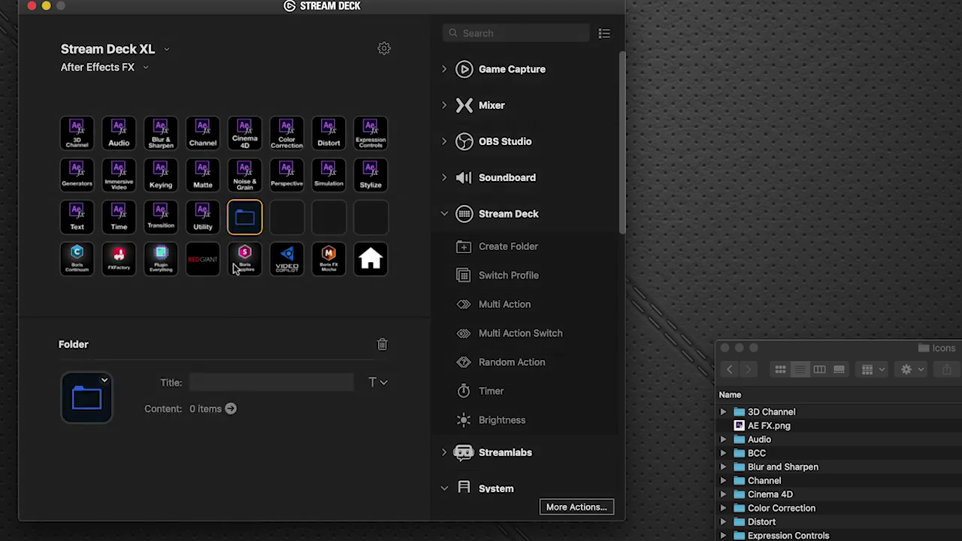
pyautogui.doubleClick(242, 224)
pyautogui.click(242, 223)
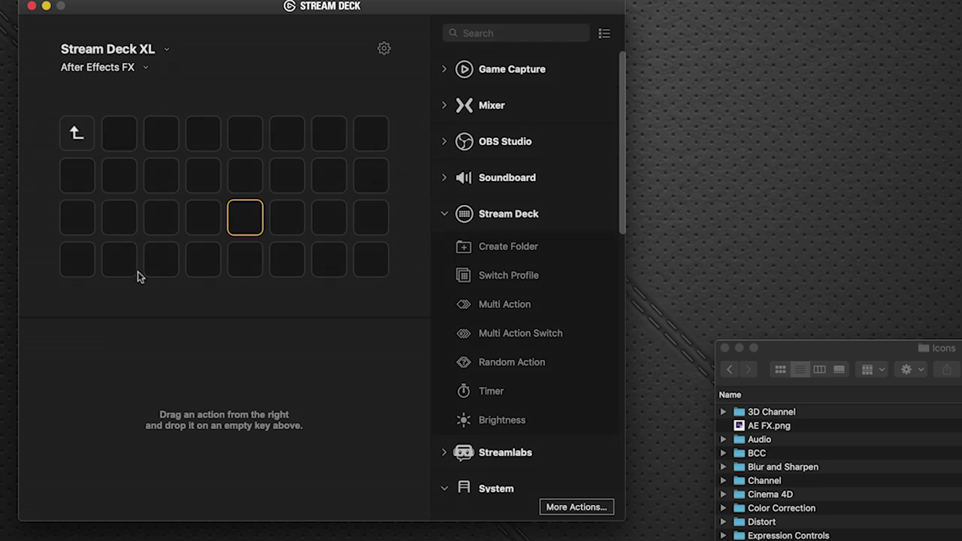
pyautogui.click(82, 145)
pyautogui.click(81, 143)
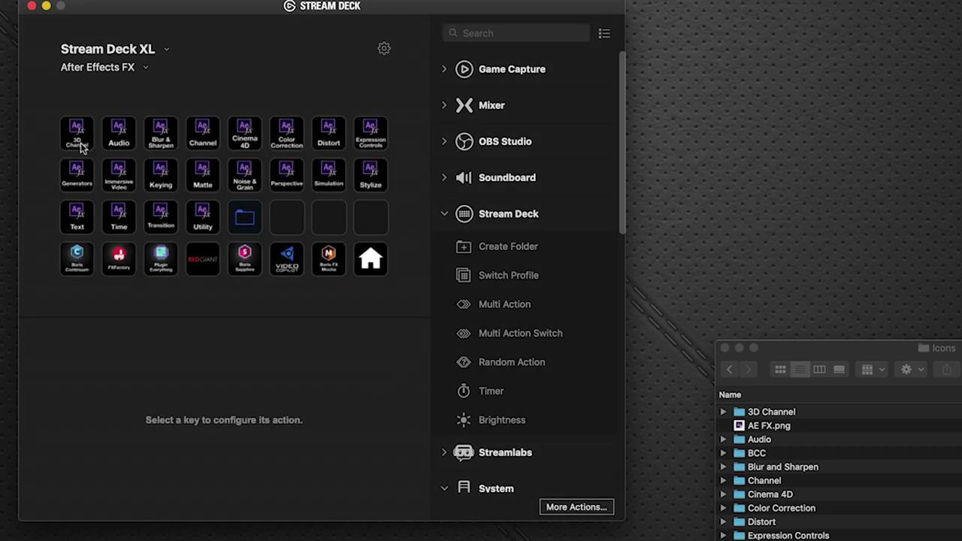
# Step: Copy the Radial Blur key from the Blur & Sharpen folder into the new folder's first empty key
pyautogui.doubleClick(172, 137)
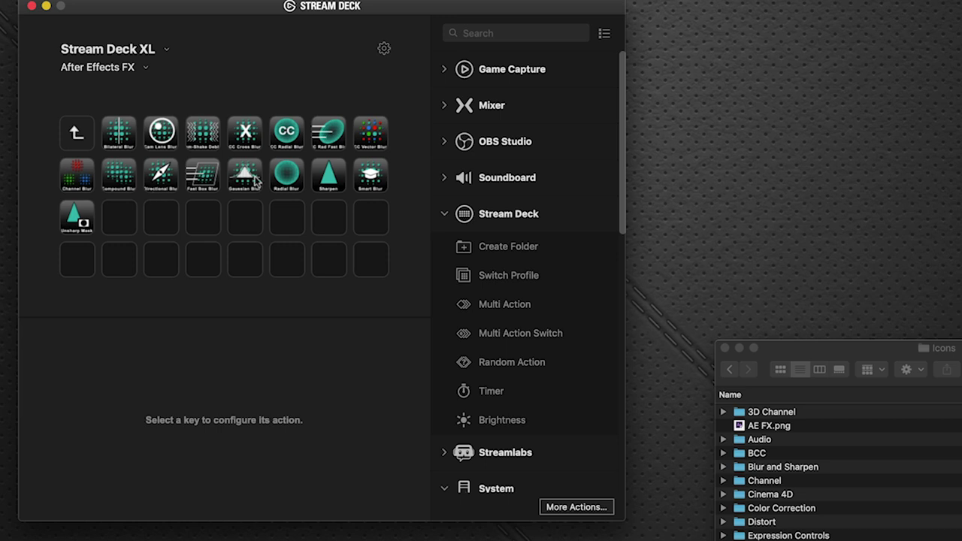
pyautogui.rightClick(280, 176)
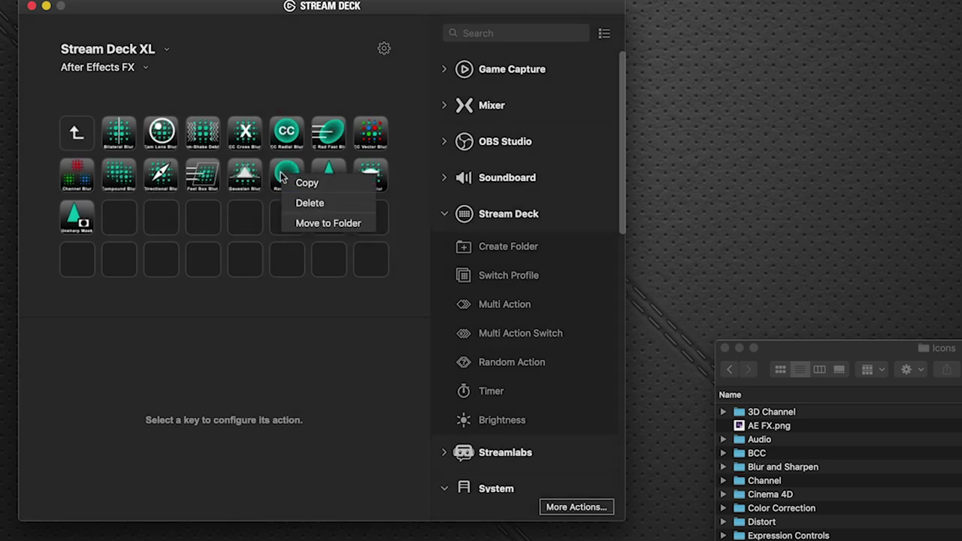
pyautogui.click(307, 183)
pyautogui.doubleClick(72, 132)
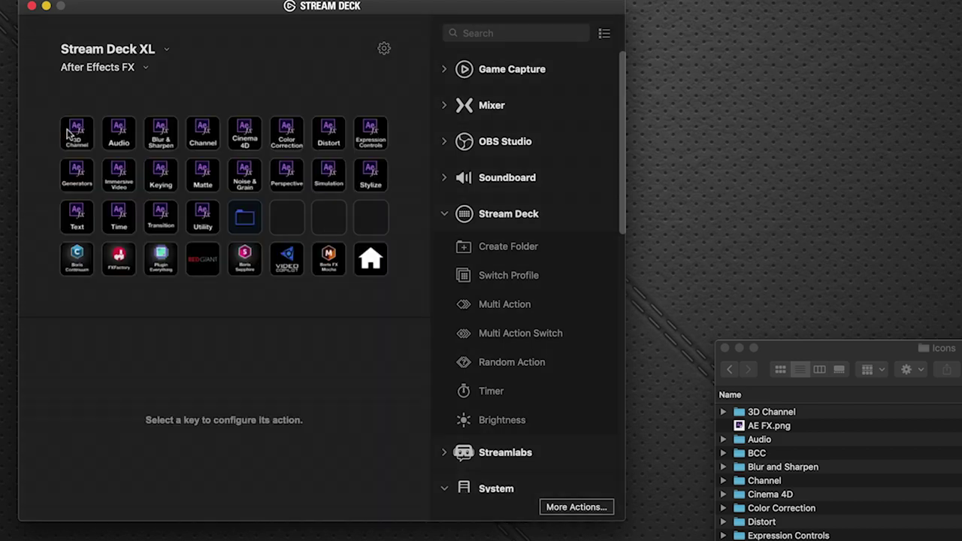
pyautogui.doubleClick(253, 218)
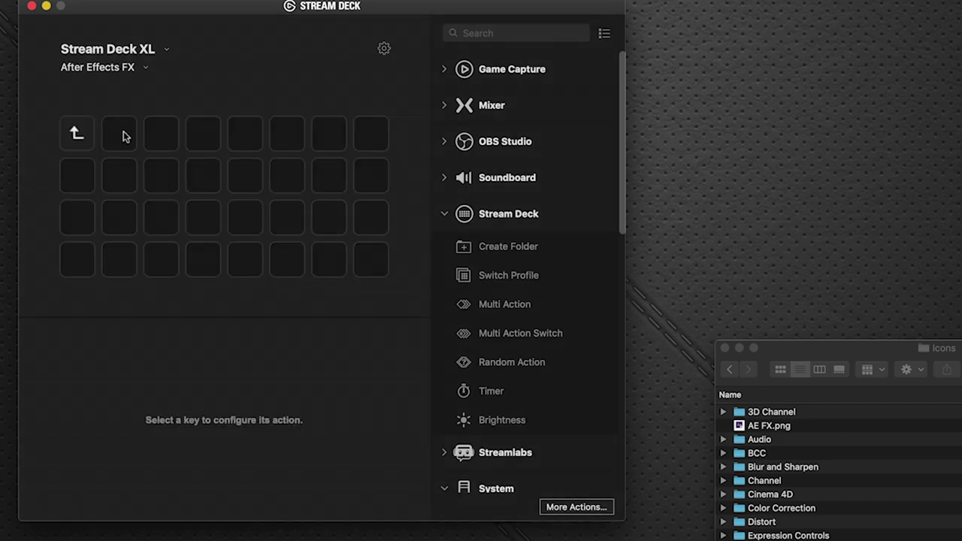
pyautogui.rightClick(125, 136)
pyautogui.click(143, 138)
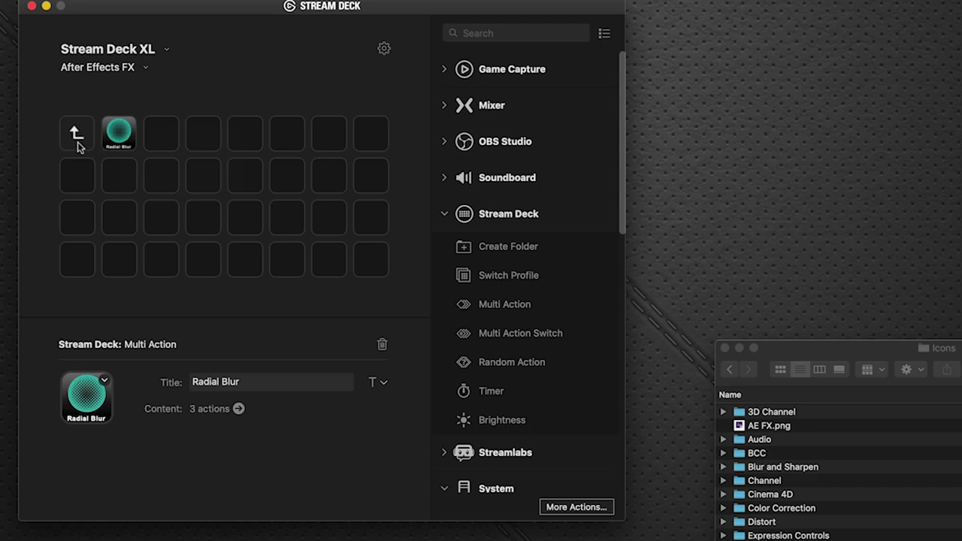
# Step: Copy the Camera Lens Blur key from the Blur & Sharpen folder into the new folder beside Radial Blur
pyautogui.doubleClick(77, 142)
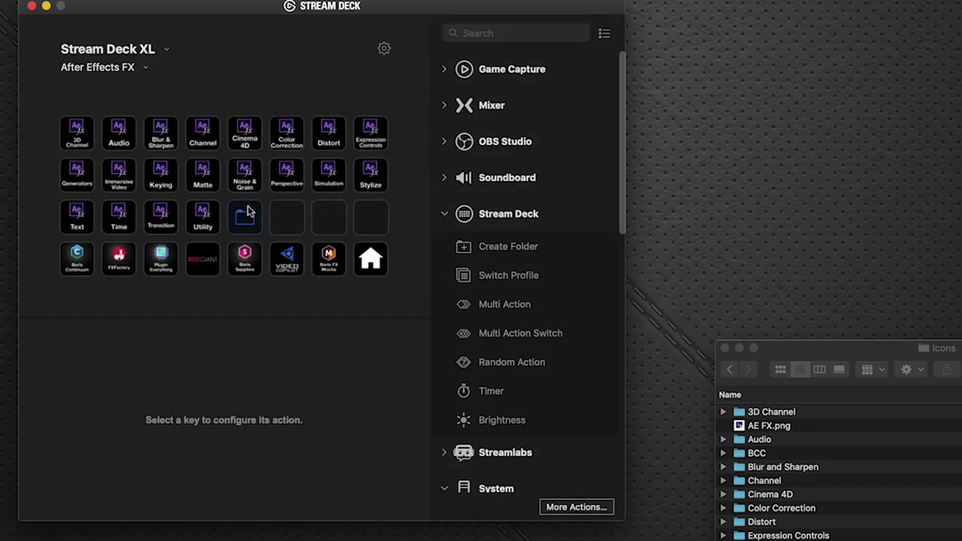
pyautogui.doubleClick(172, 129)
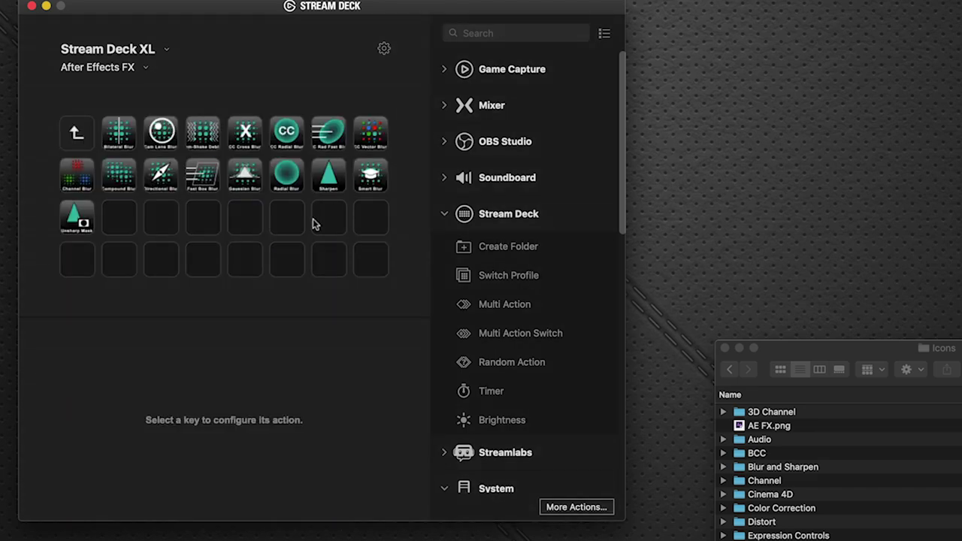
pyautogui.rightClick(166, 142)
pyautogui.click(219, 151)
pyautogui.doubleClick(76, 133)
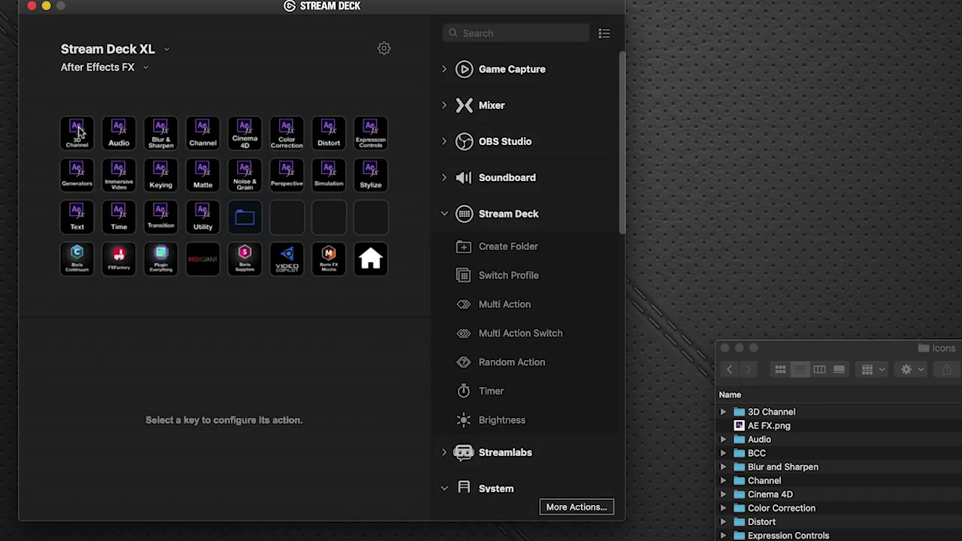
pyautogui.doubleClick(245, 218)
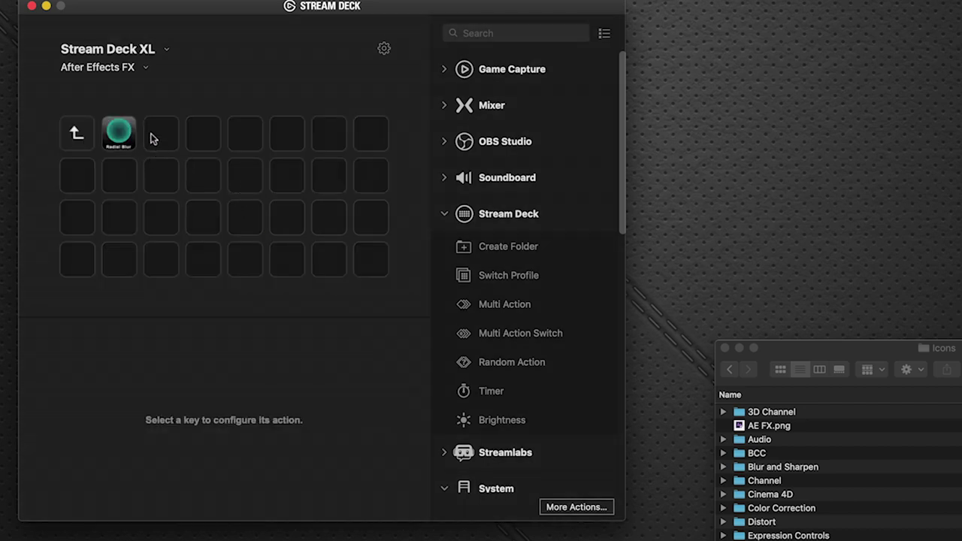
pyautogui.rightClick(153, 138)
pyautogui.click(178, 143)
# Step: Copy the Spiral Blur key from the Boris Continuum Blur folder into the new folder beside the Camera Lens Blur key
pyautogui.doubleClick(77, 135)
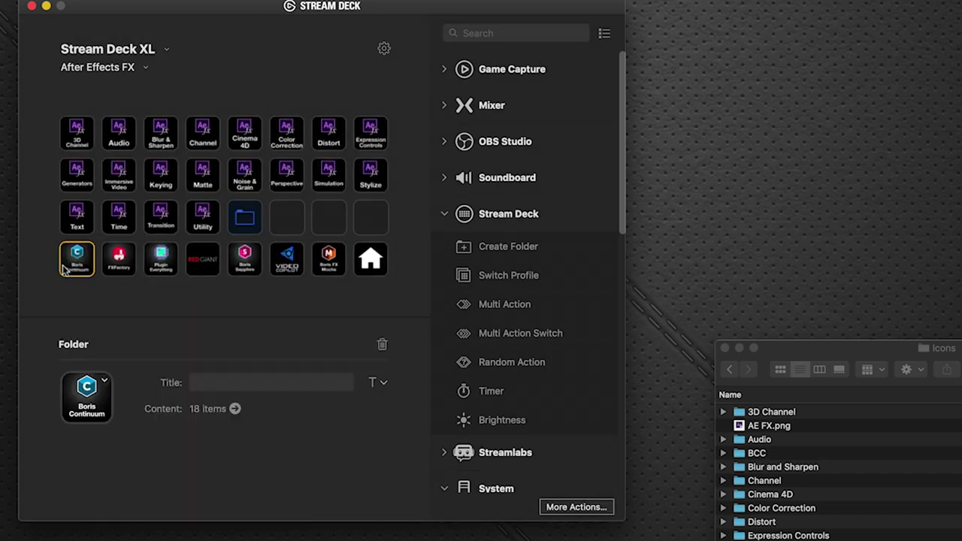
pyautogui.doubleClick(76, 260)
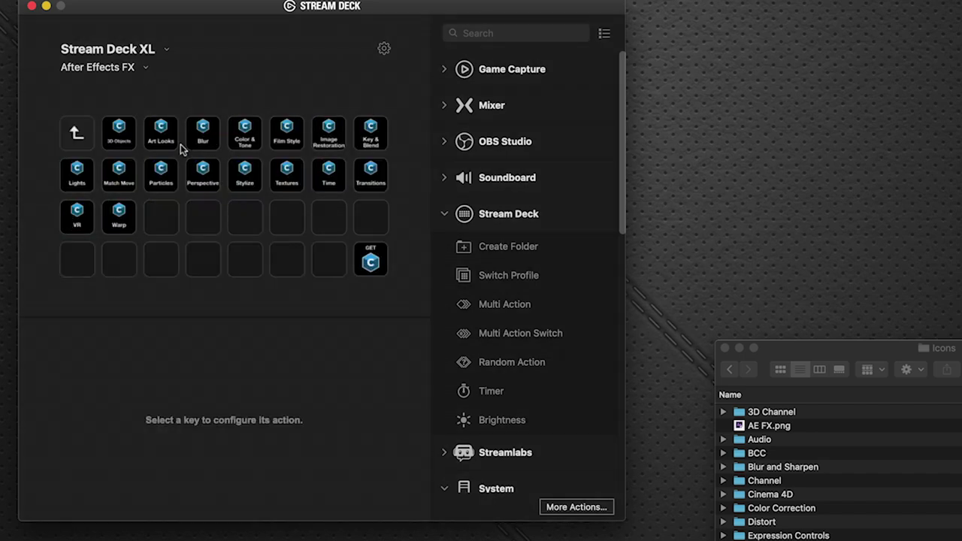
pyautogui.doubleClick(205, 135)
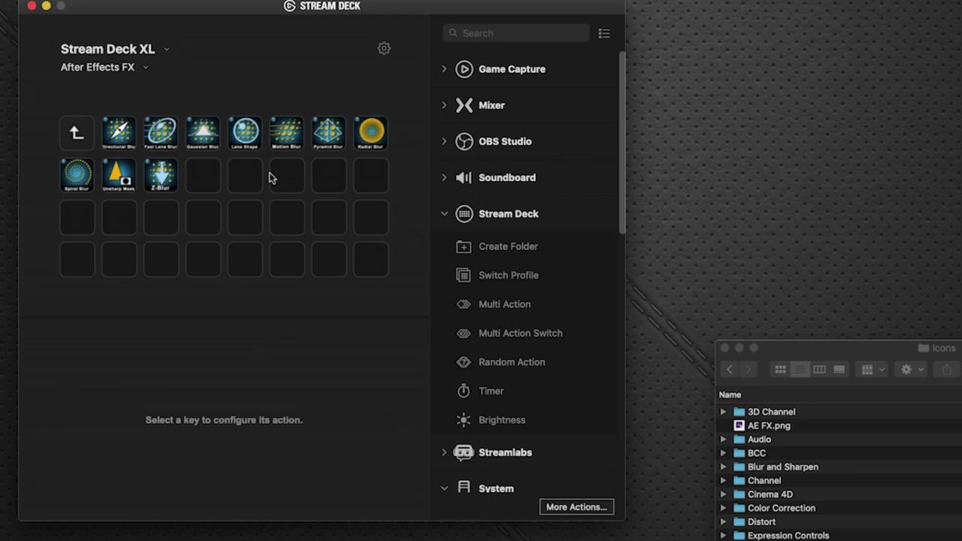
pyautogui.rightClick(79, 185)
pyautogui.click(106, 189)
pyautogui.doubleClick(75, 136)
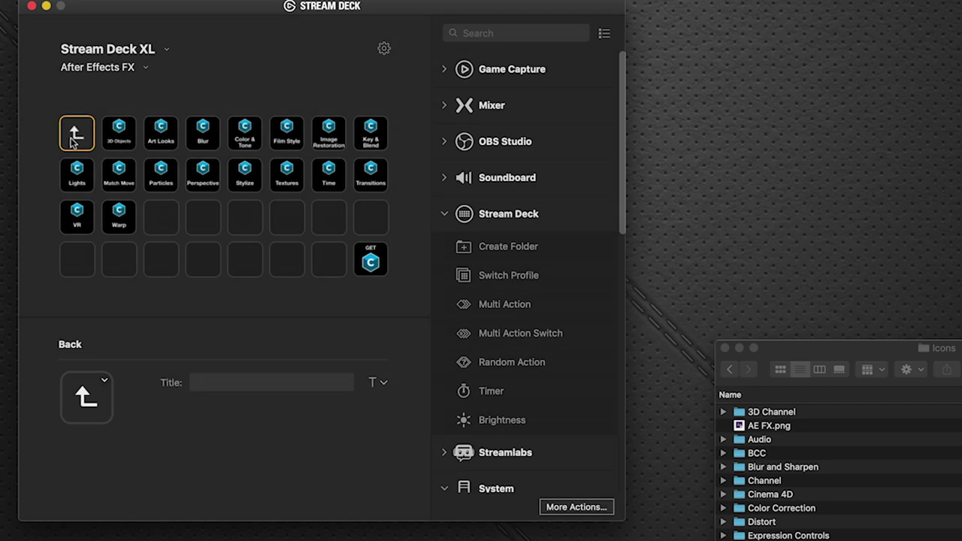
pyautogui.doubleClick(73, 141)
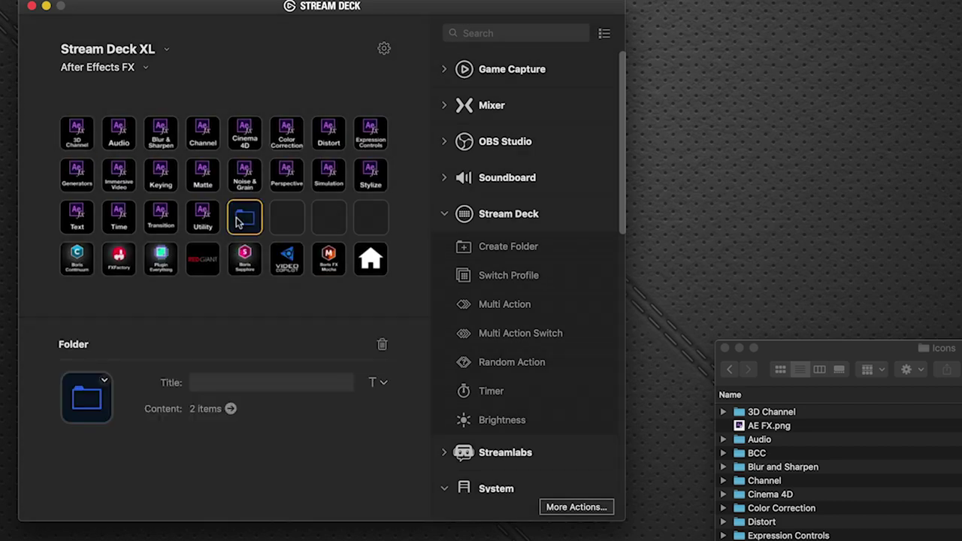
pyautogui.doubleClick(233, 218)
pyautogui.rightClick(206, 143)
pyautogui.click(236, 150)
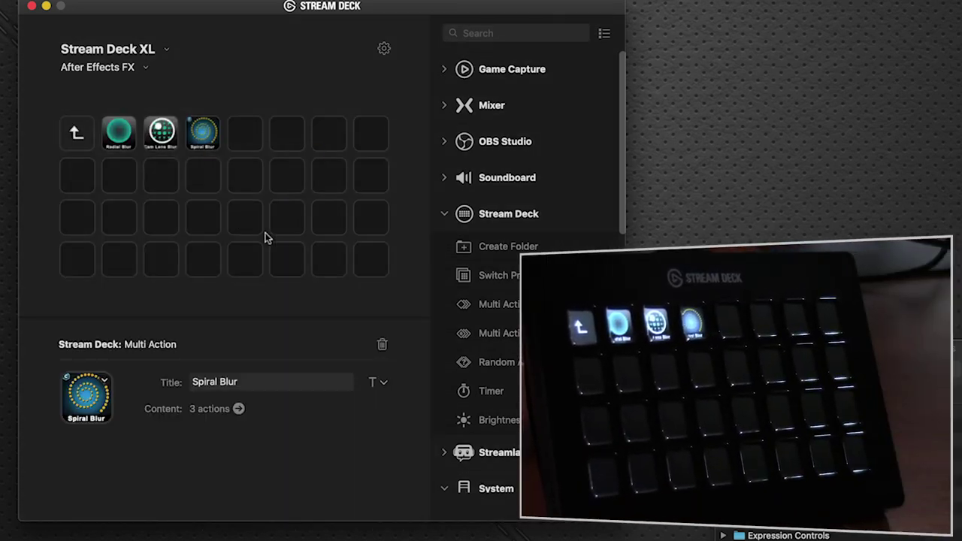
# Step: Open the Boris Continuum folder, look inside its Stylize folder and return to the Boris Continuum level
pyautogui.doubleClick(76, 134)
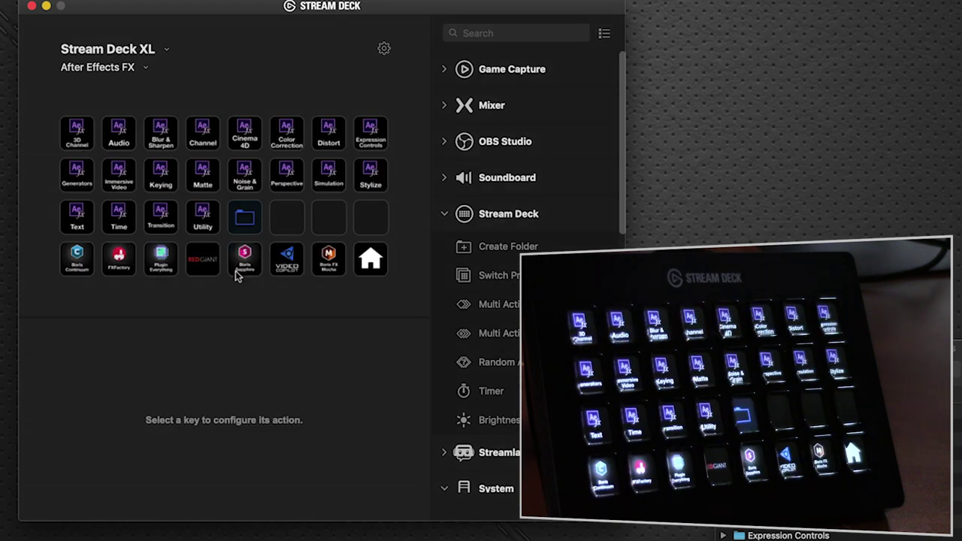
pyautogui.doubleClick(91, 260)
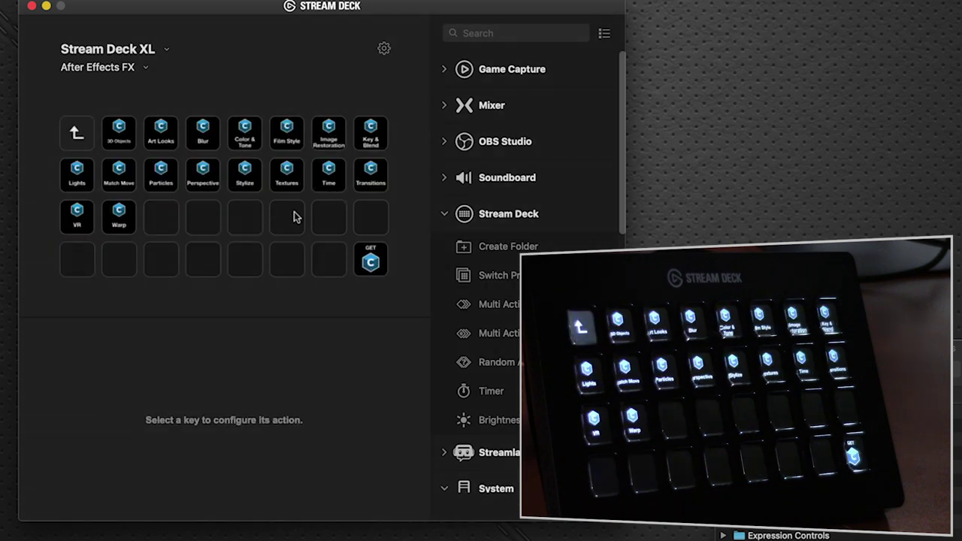
pyautogui.click(246, 181)
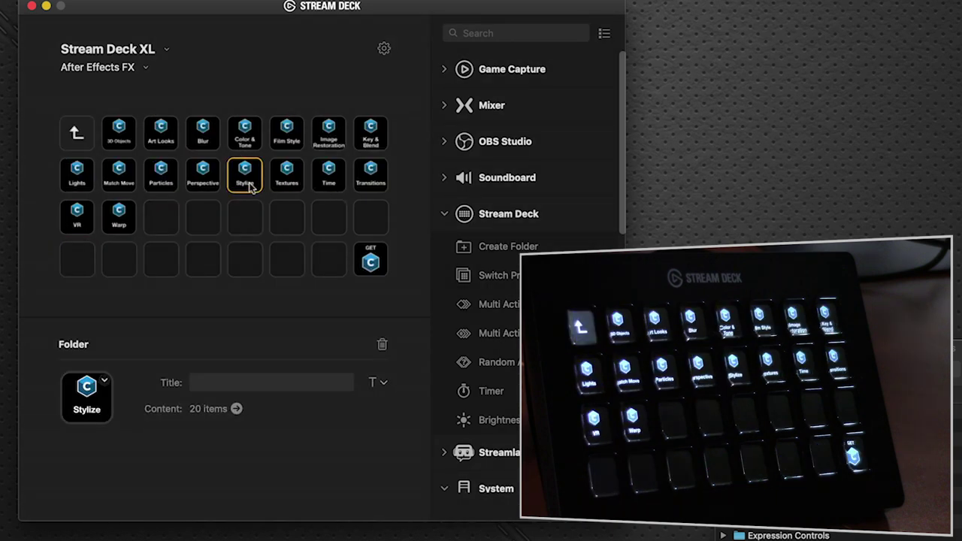
pyautogui.doubleClick(248, 185)
pyautogui.click(77, 133)
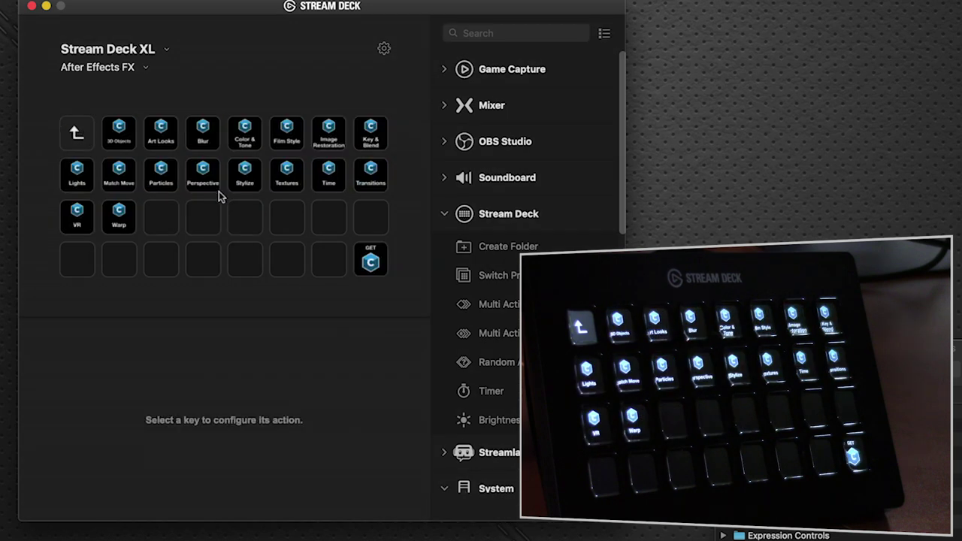
# Step: Copy the Rays Puffy key from the Boris Continuum Lights folder into the new folder beside Spiral Blur
pyautogui.doubleClick(83, 182)
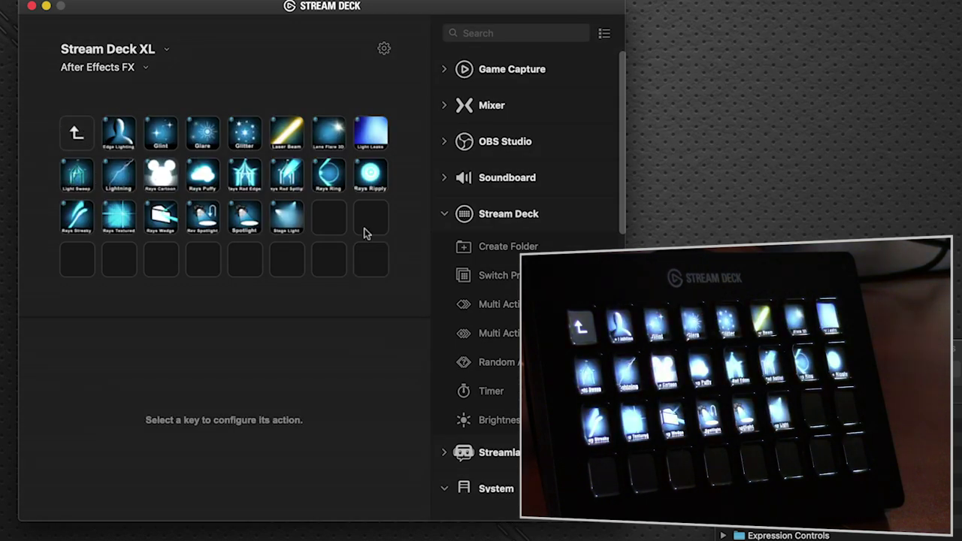
pyautogui.rightClick(209, 176)
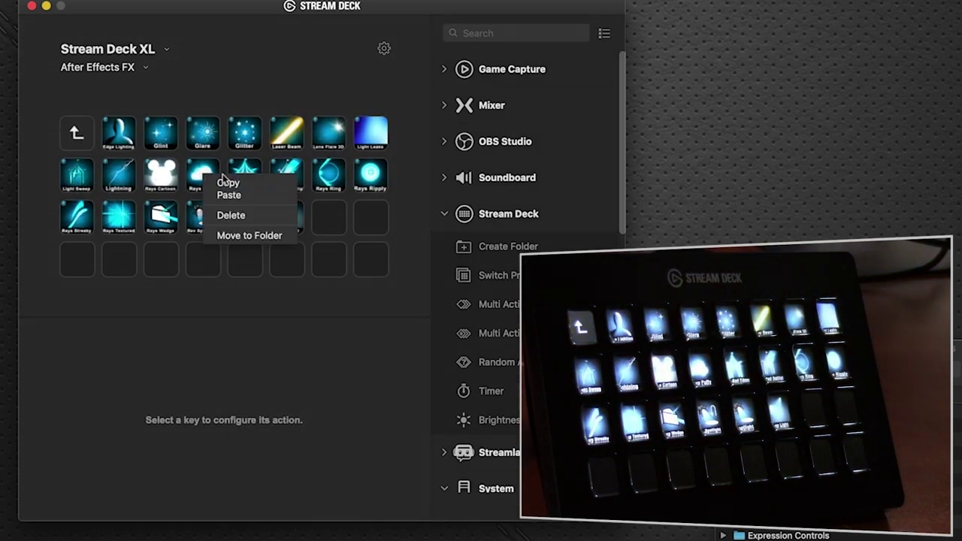
pyautogui.click(210, 174)
pyautogui.rightClick(214, 174)
pyautogui.click(223, 181)
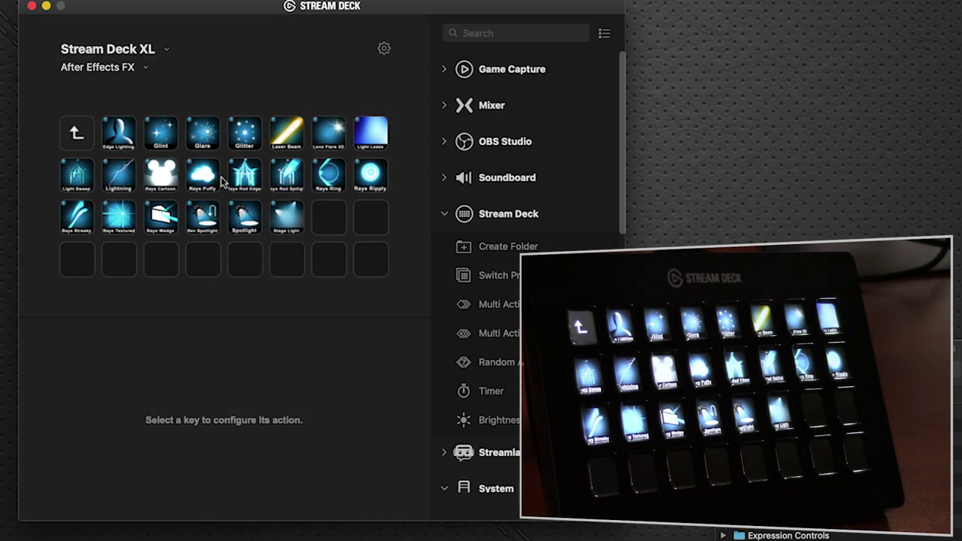
pyautogui.doubleClick(76, 133)
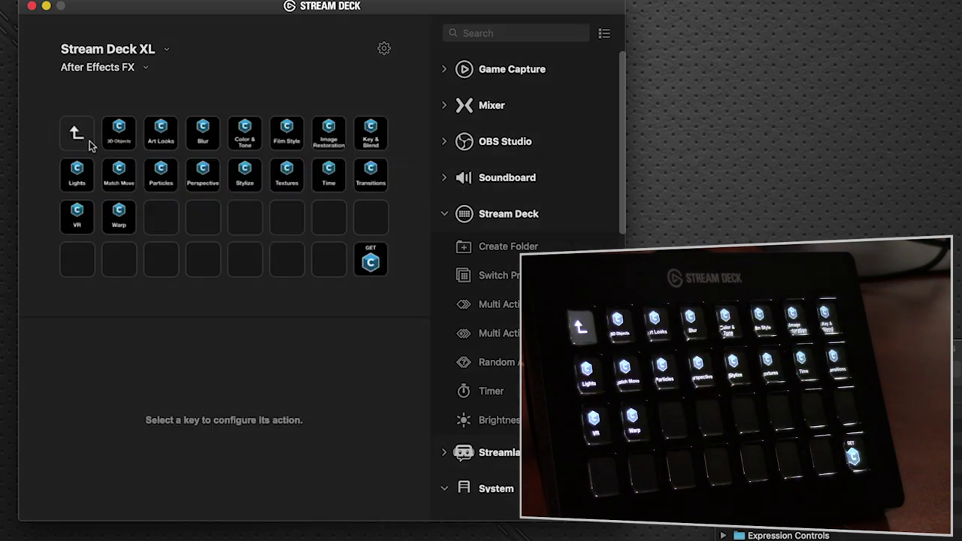
pyautogui.doubleClick(89, 140)
pyautogui.doubleClick(240, 217)
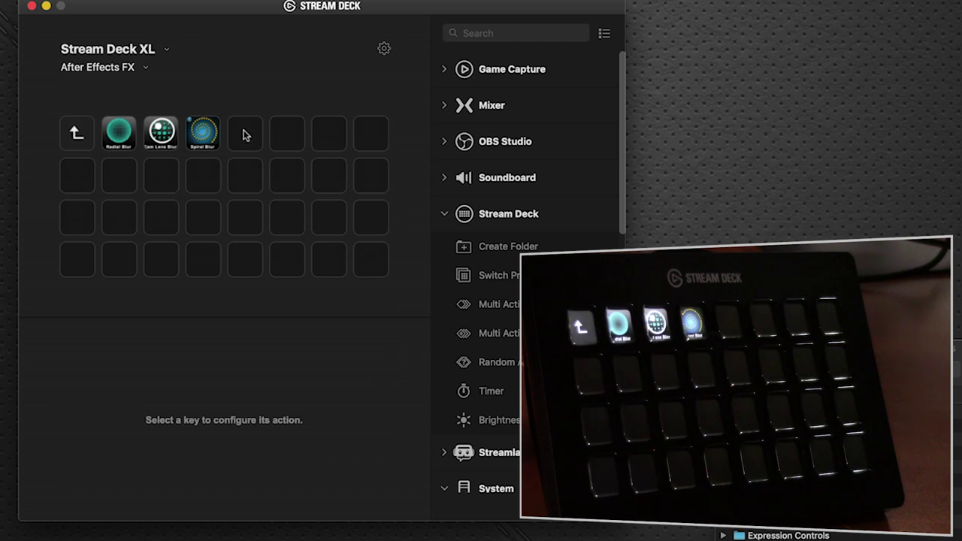
pyautogui.rightClick(244, 135)
pyautogui.click(292, 133)
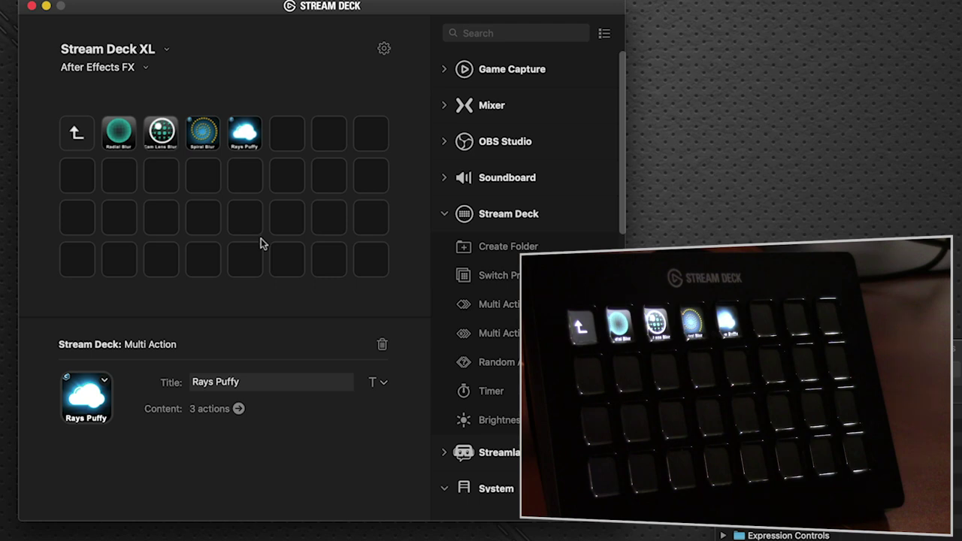
# Step: Switch to After Effects and delete BCC Spiral Blur and BCC Rays Puffy from the circle pc full layer
pyautogui.press('super+Tab')
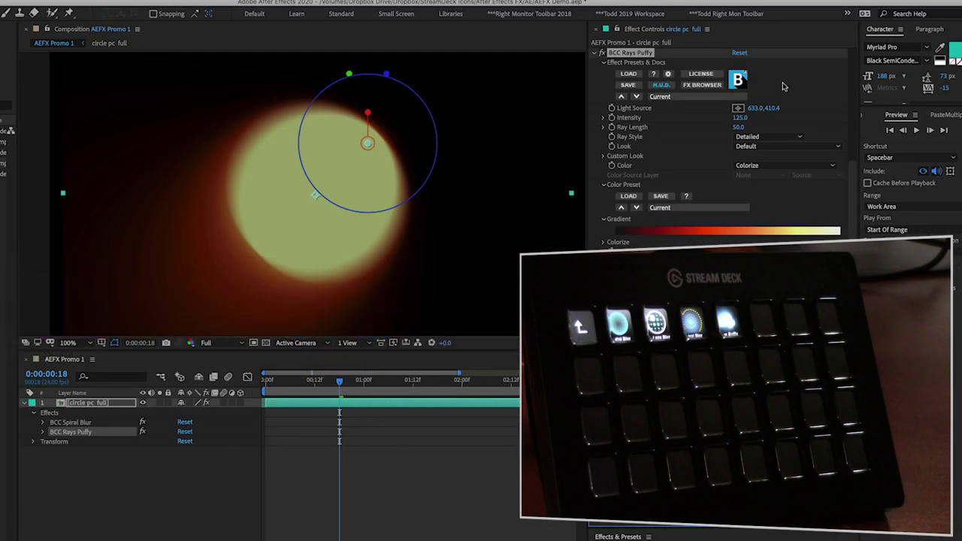
pyautogui.click(76, 423)
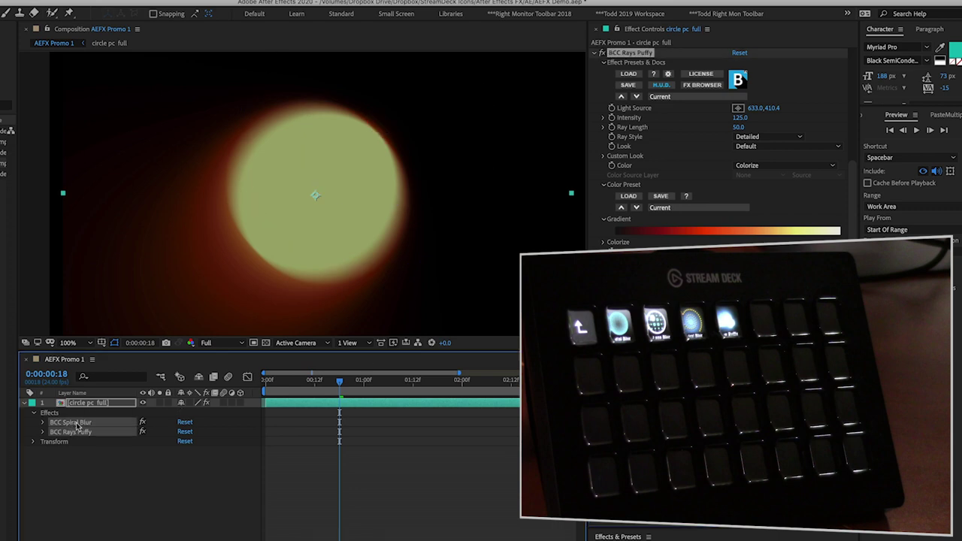
pyautogui.press('Delete')
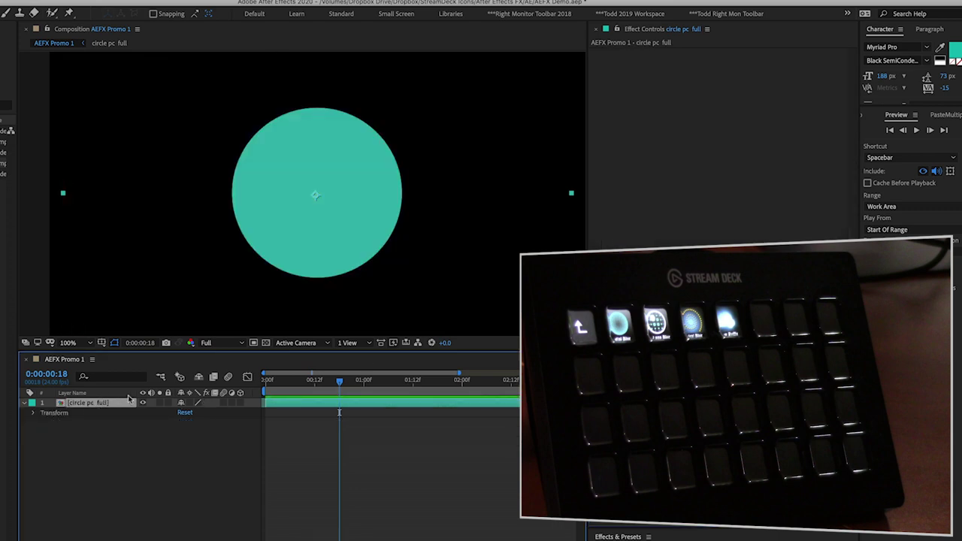
pyautogui.click(156, 451)
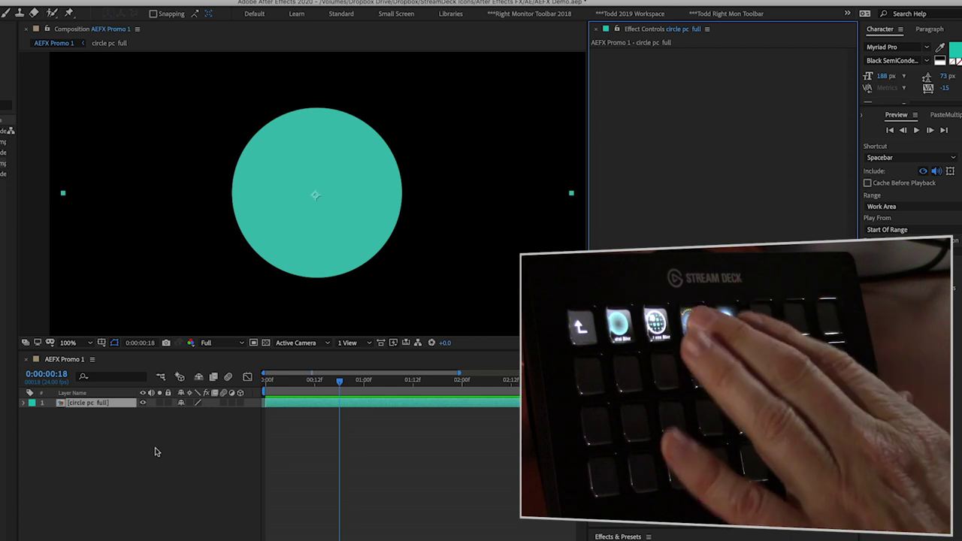
# Step: Test the Stream Deck's Spiral Blur and Rays Puffy keys on the circle pc full layer
pyautogui.hotkey('ctrl', 'space')
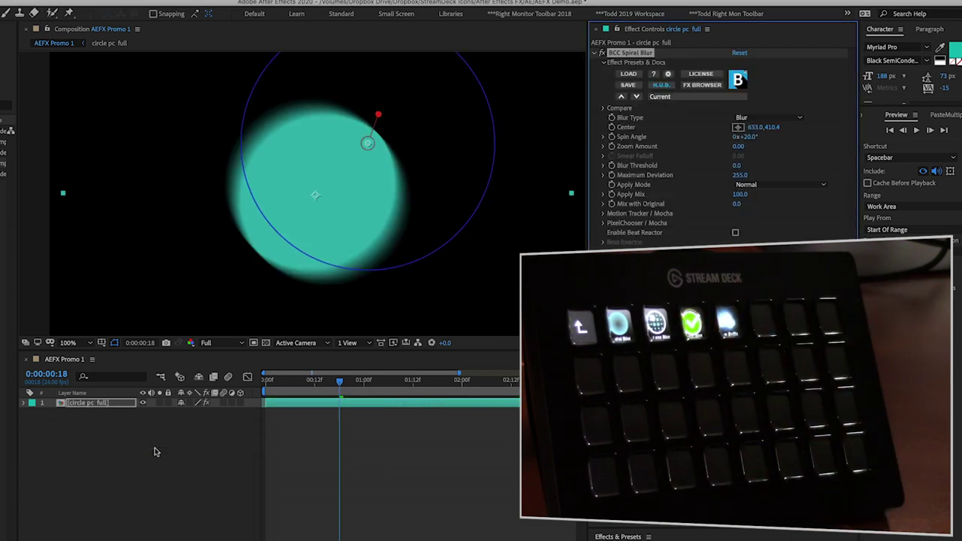
pyautogui.hotkey('ctrl', 'space')
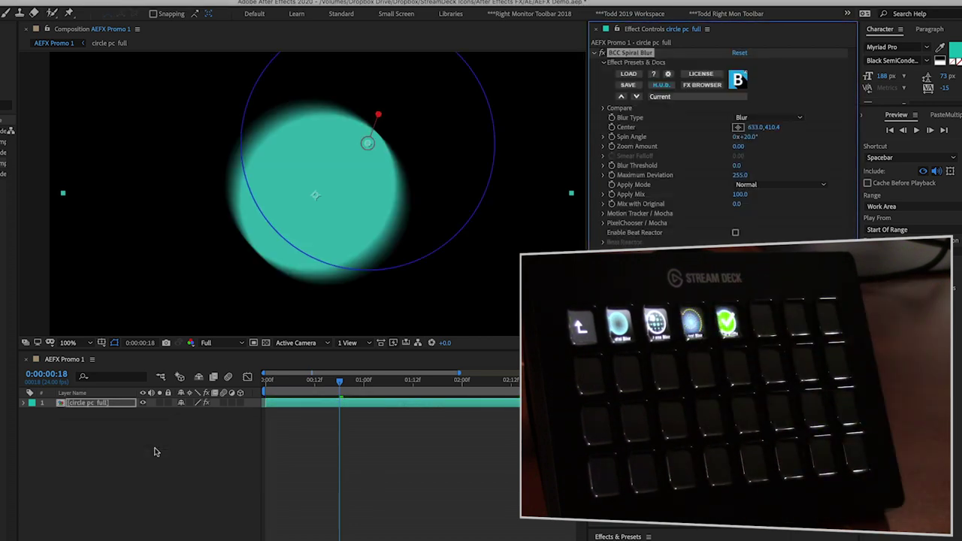